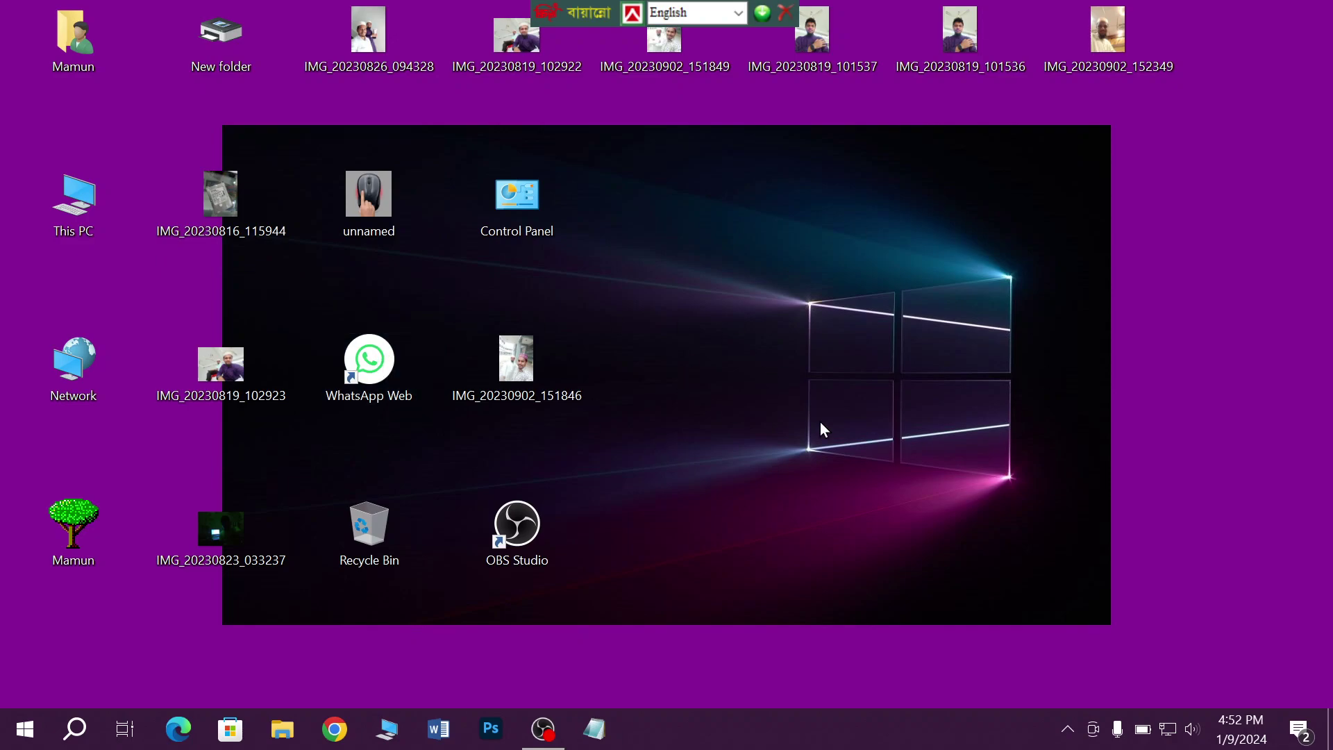
Step: Refresh the desktop and delete the image IMG_20230819_101537 from it
right_click(1113, 295)
click(1175, 353)
double_click(832, 50)
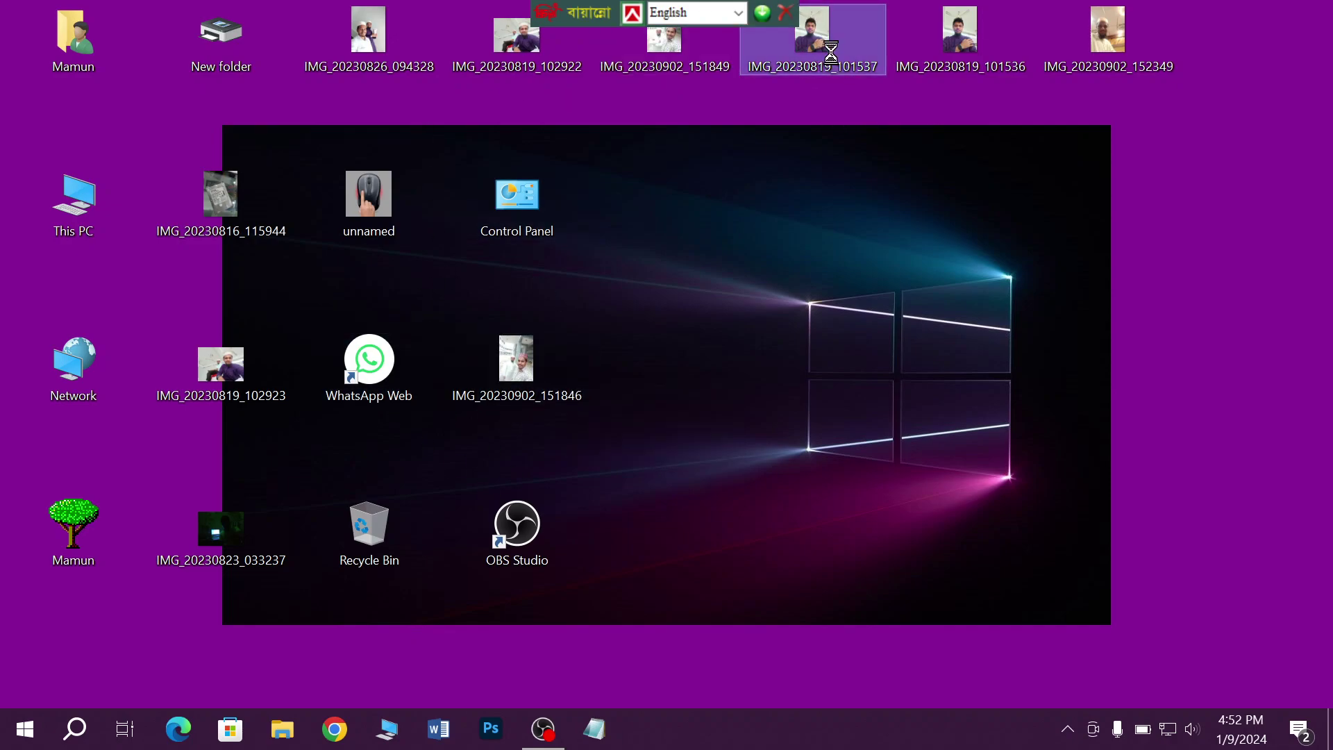
right_click(832, 50)
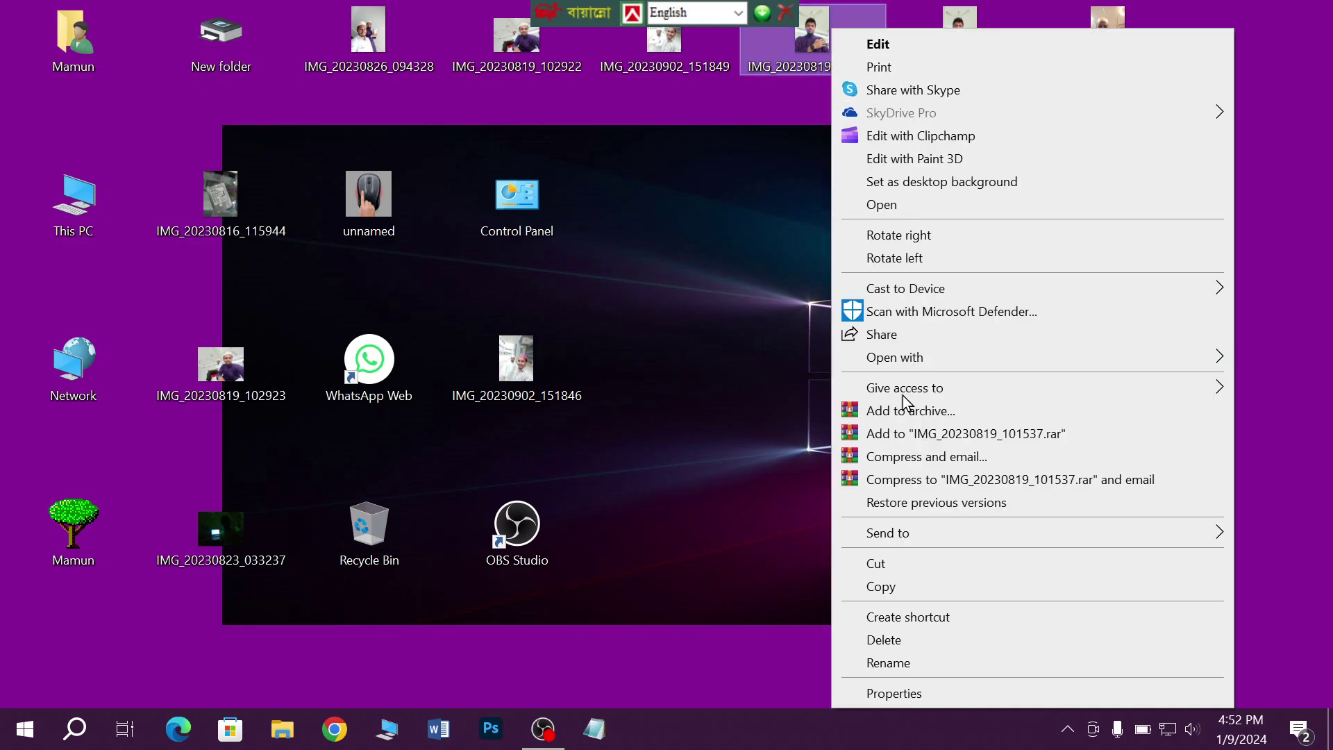
click(900, 641)
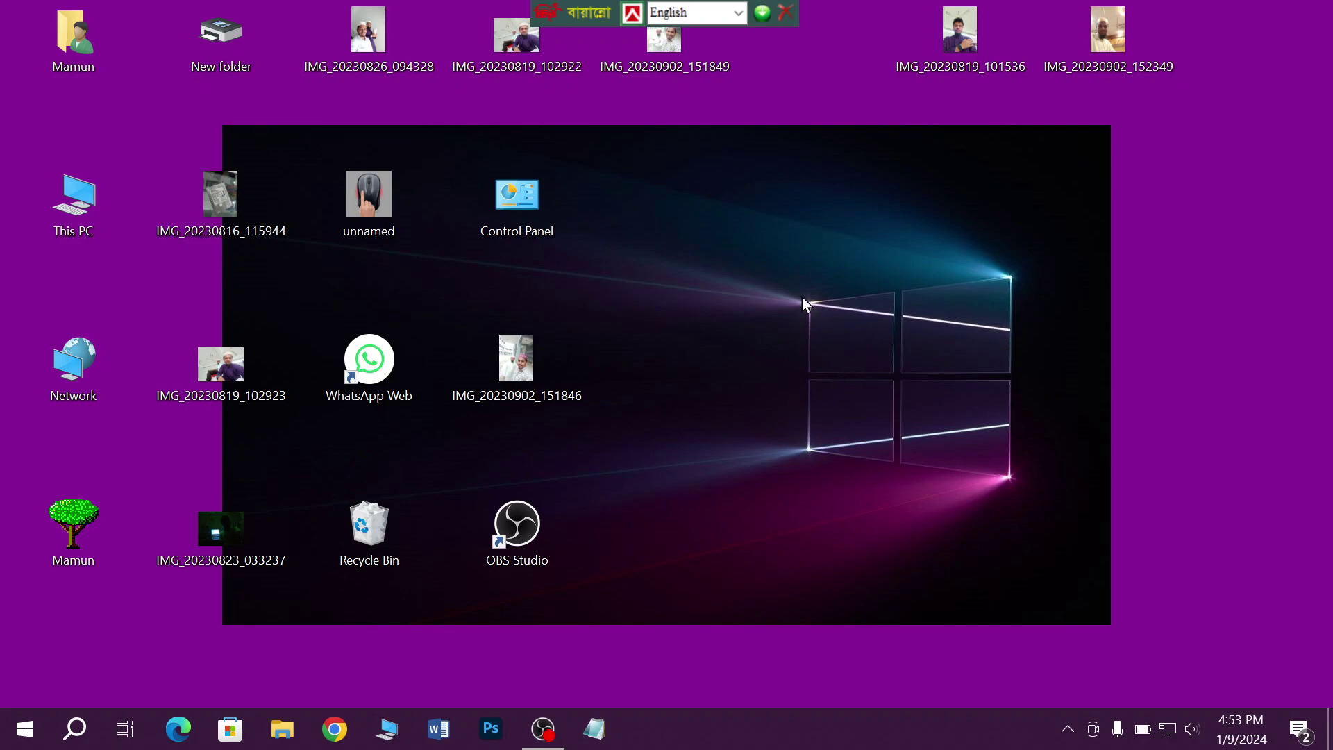
Step: Refresh the desktop twice
right_click(1148, 161)
click(1183, 227)
right_click(1259, 186)
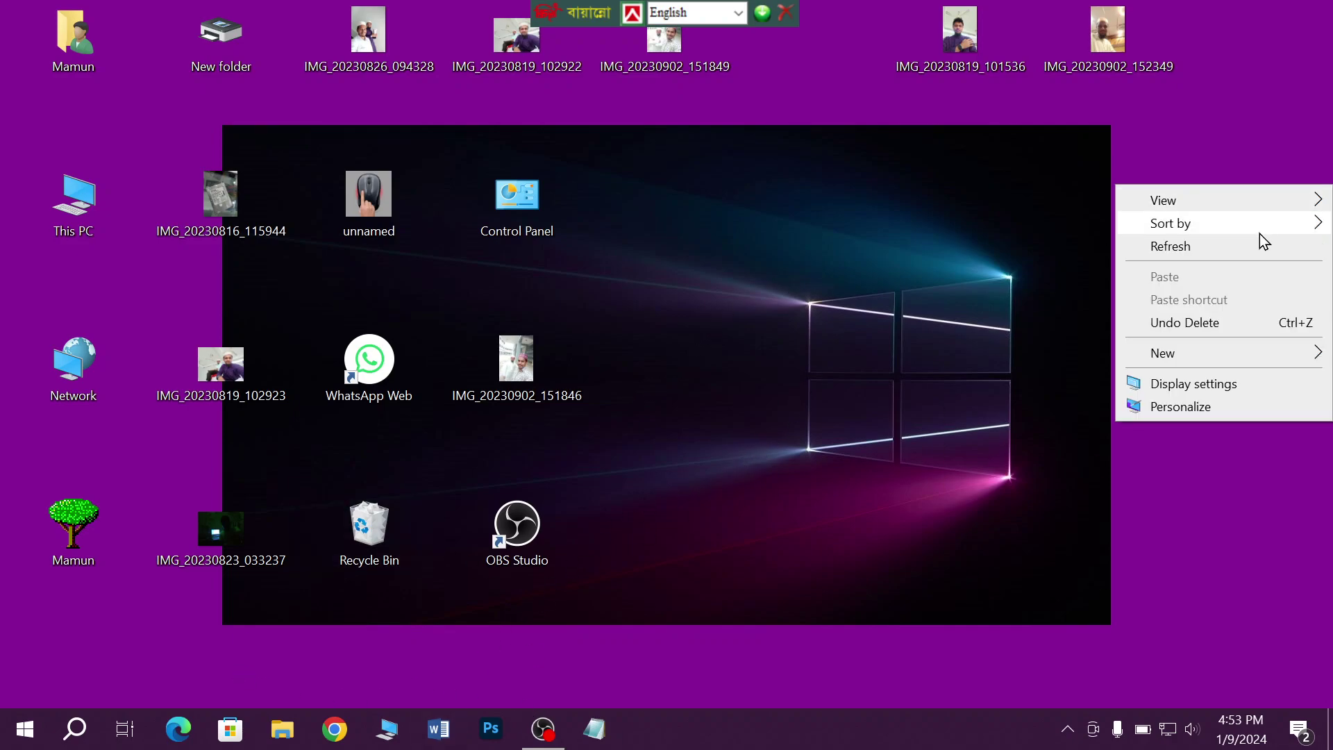
click(1168, 247)
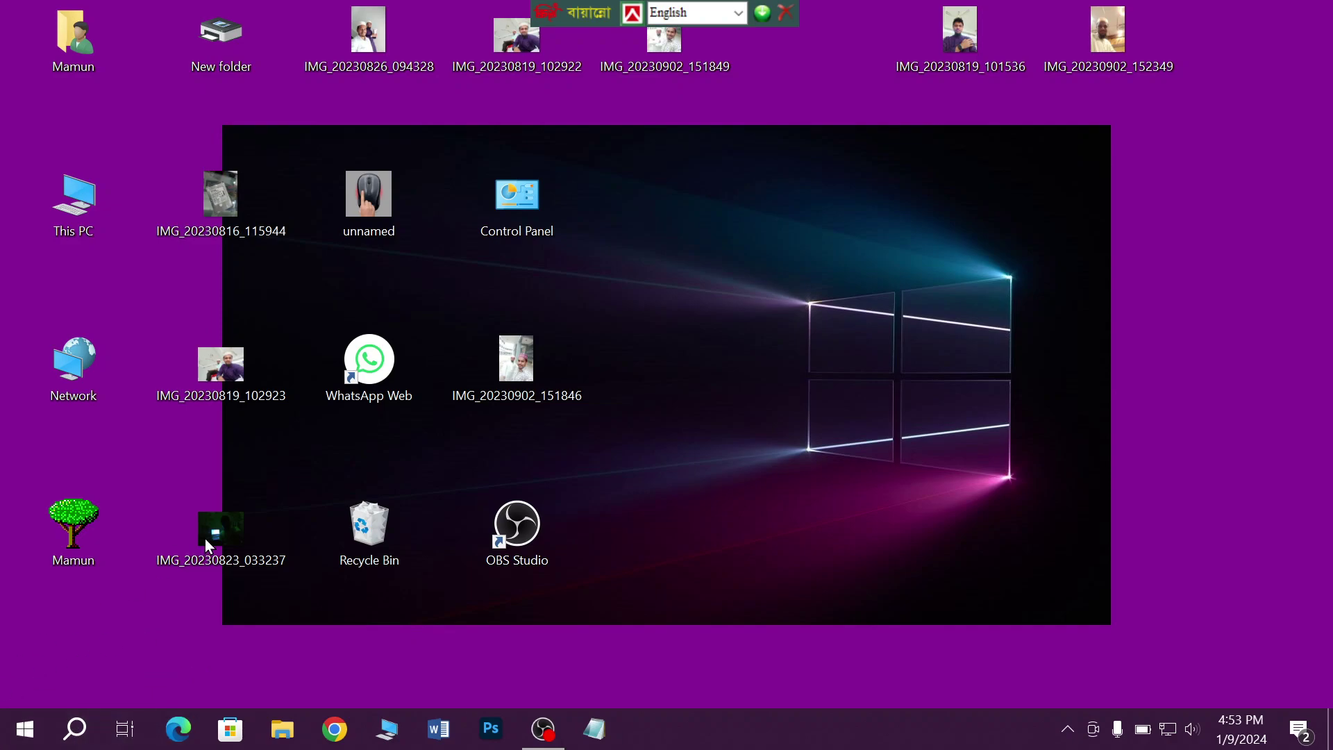
click(76, 740)
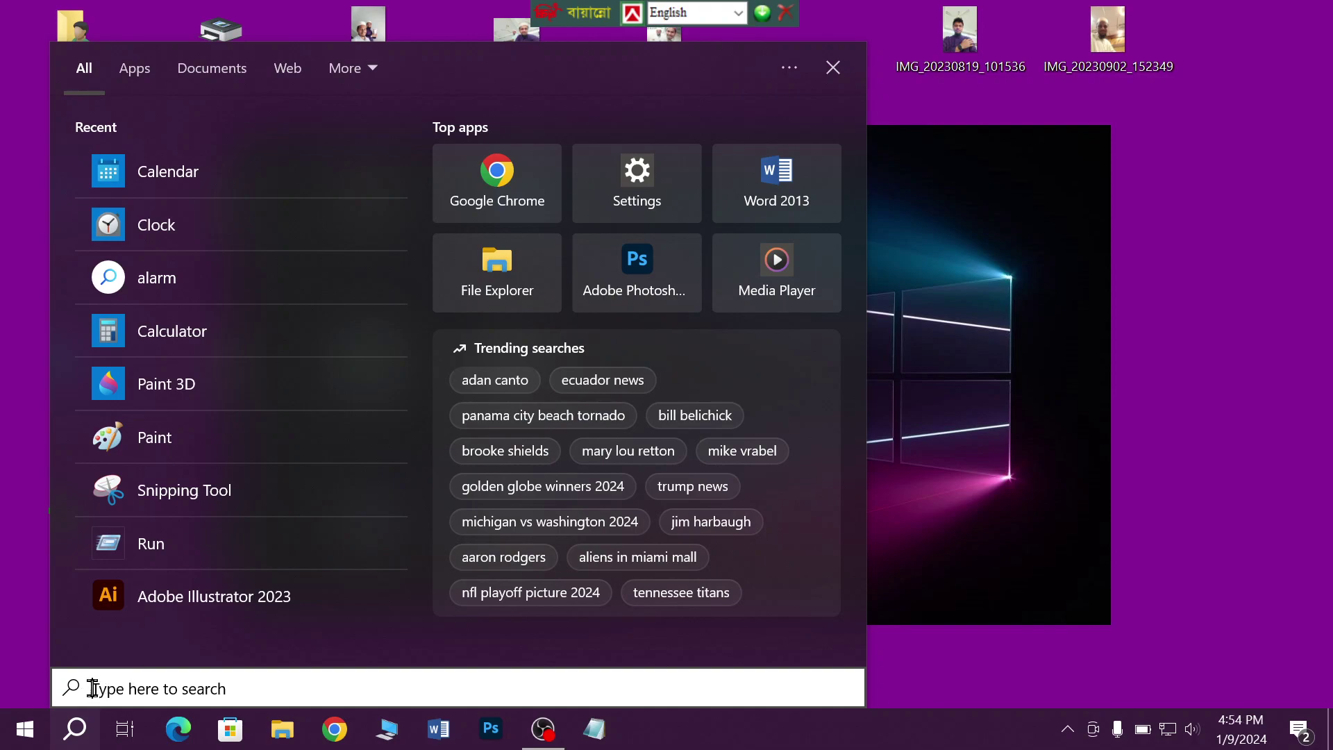
click(66, 738)
click(66, 738)
text(run)
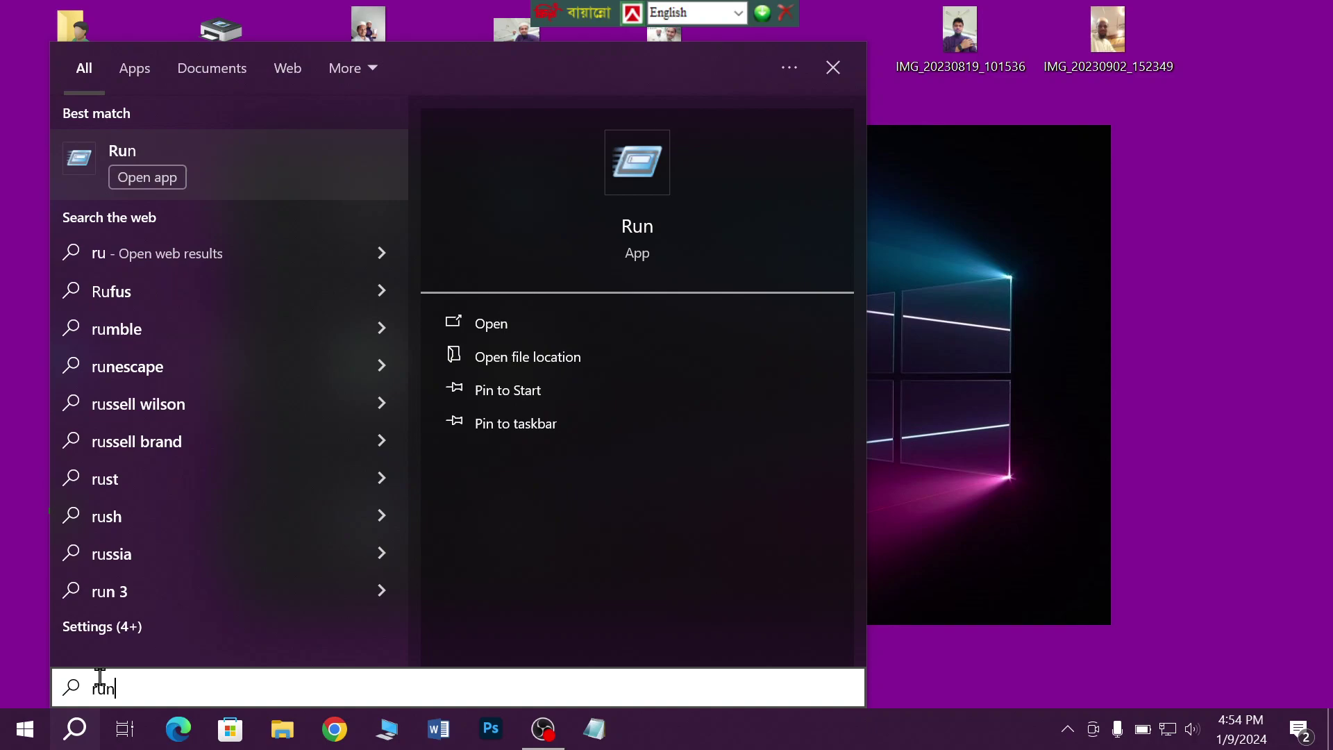
click(248, 148)
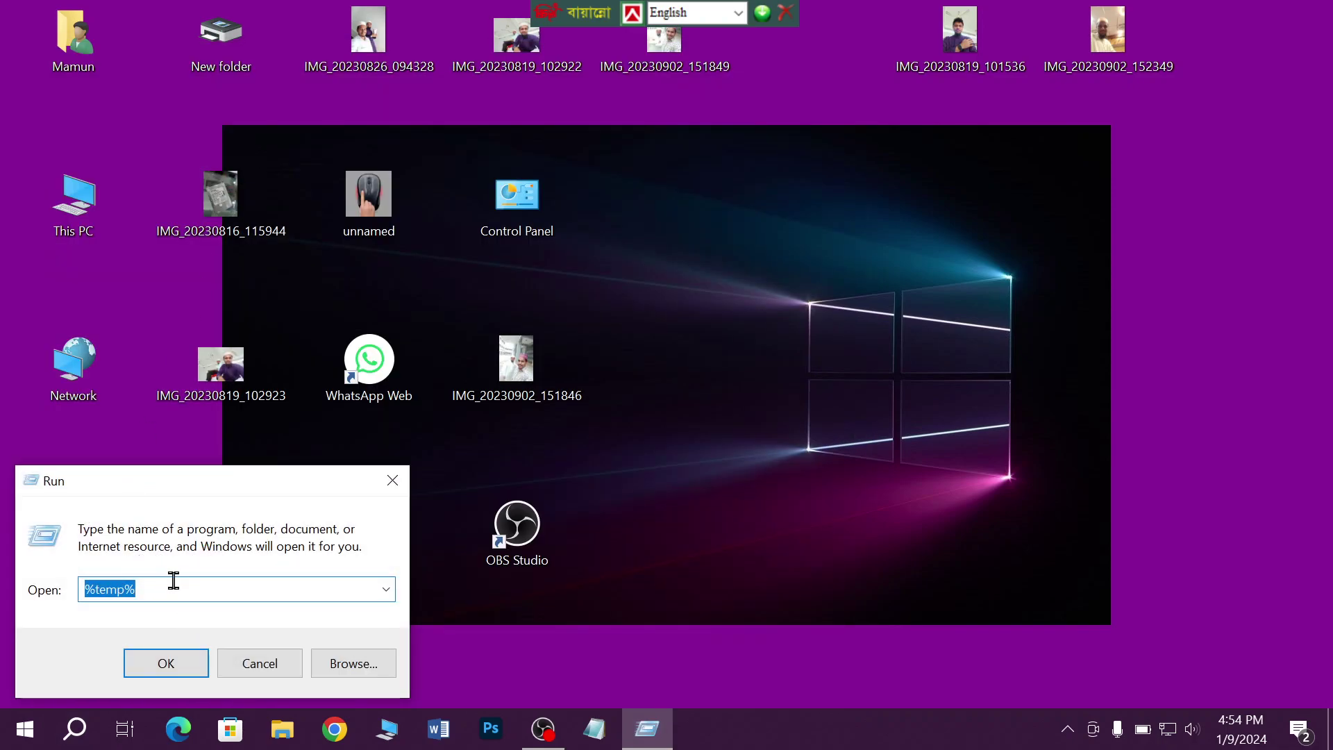
key(BackSpace)
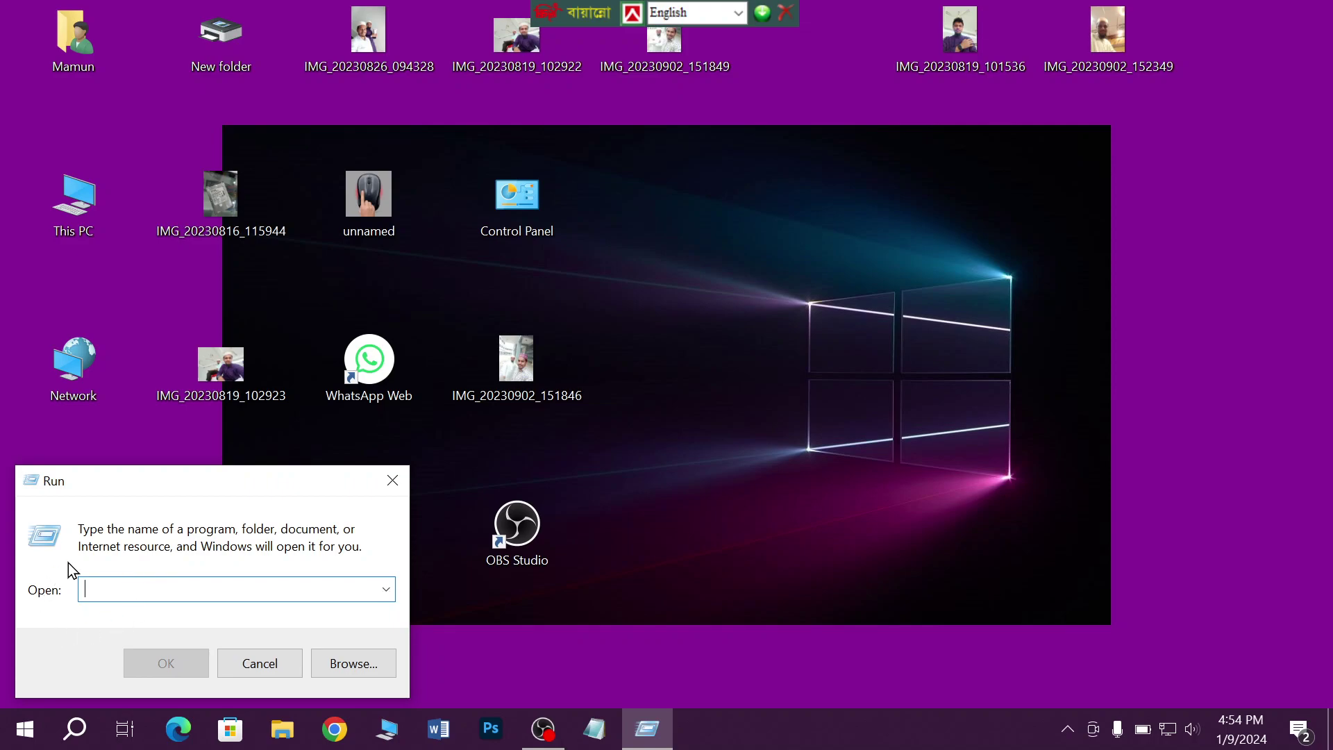
click(543, 725)
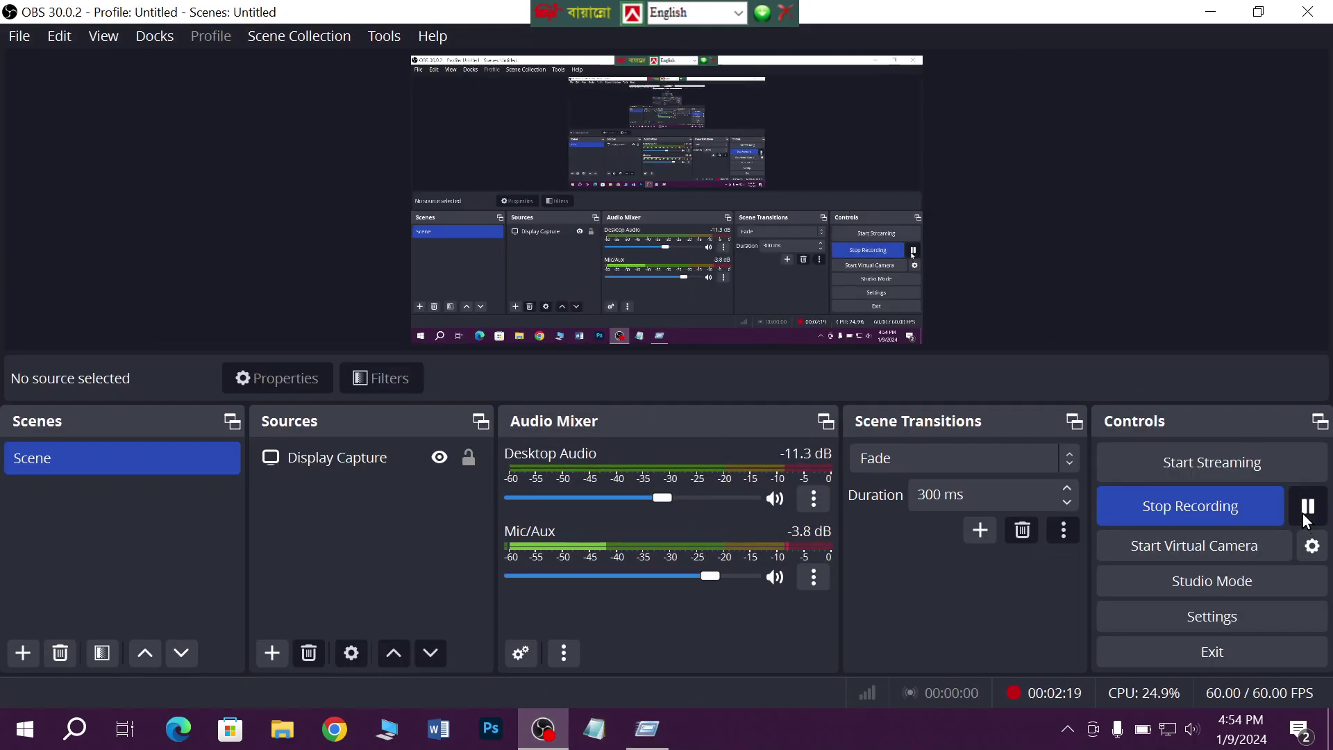
click(1307, 507)
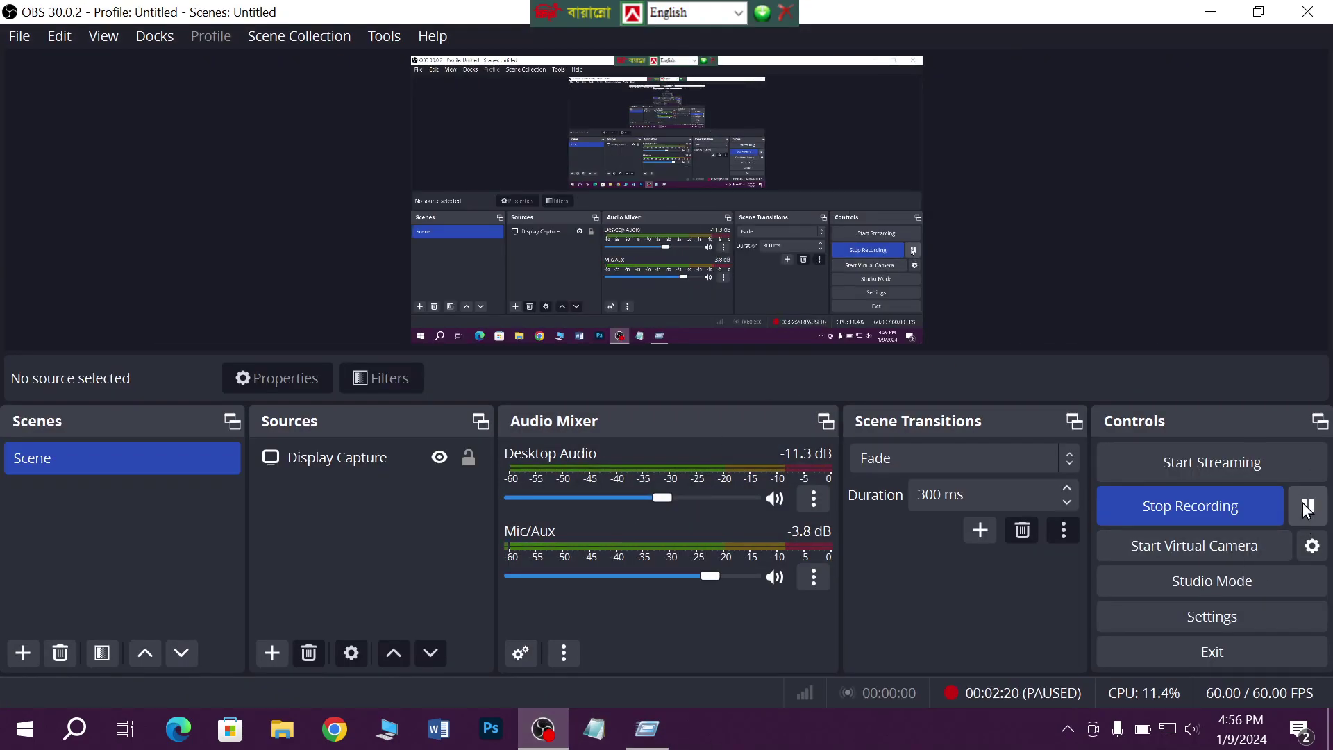
click(1307, 508)
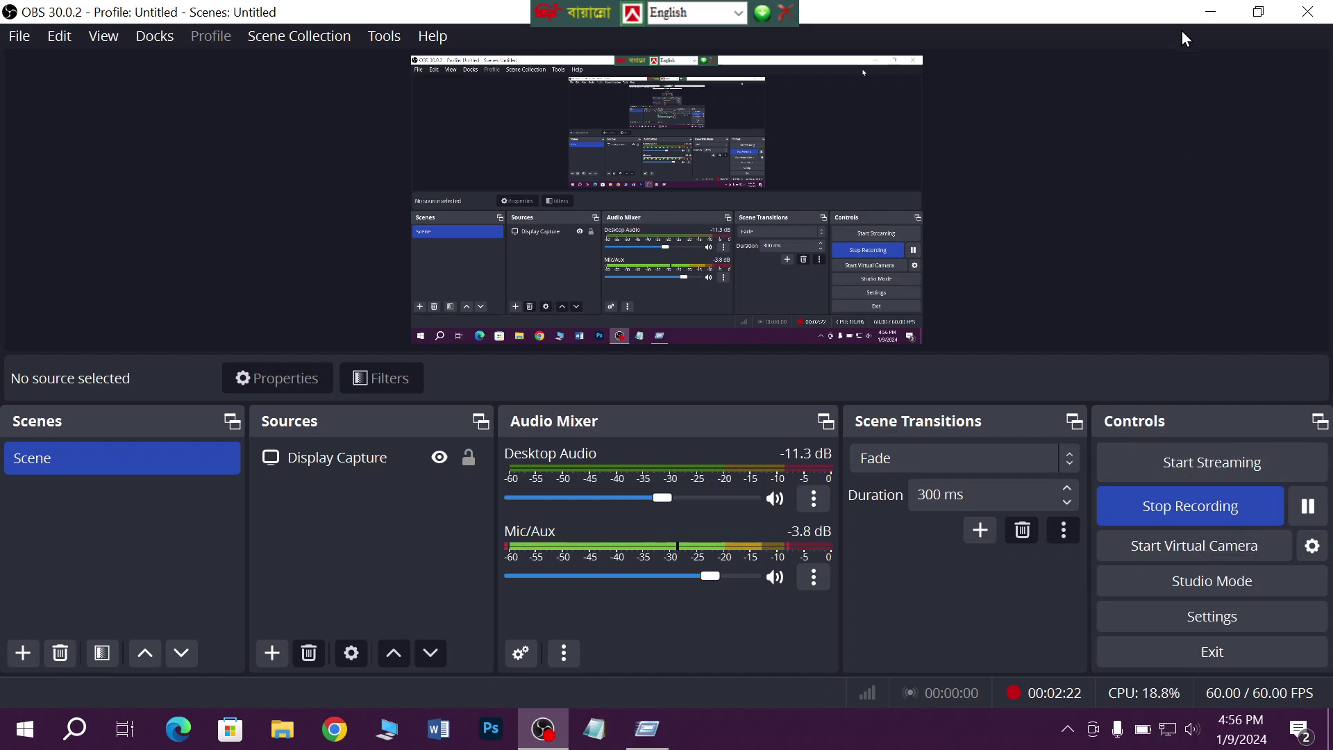
click(1211, 11)
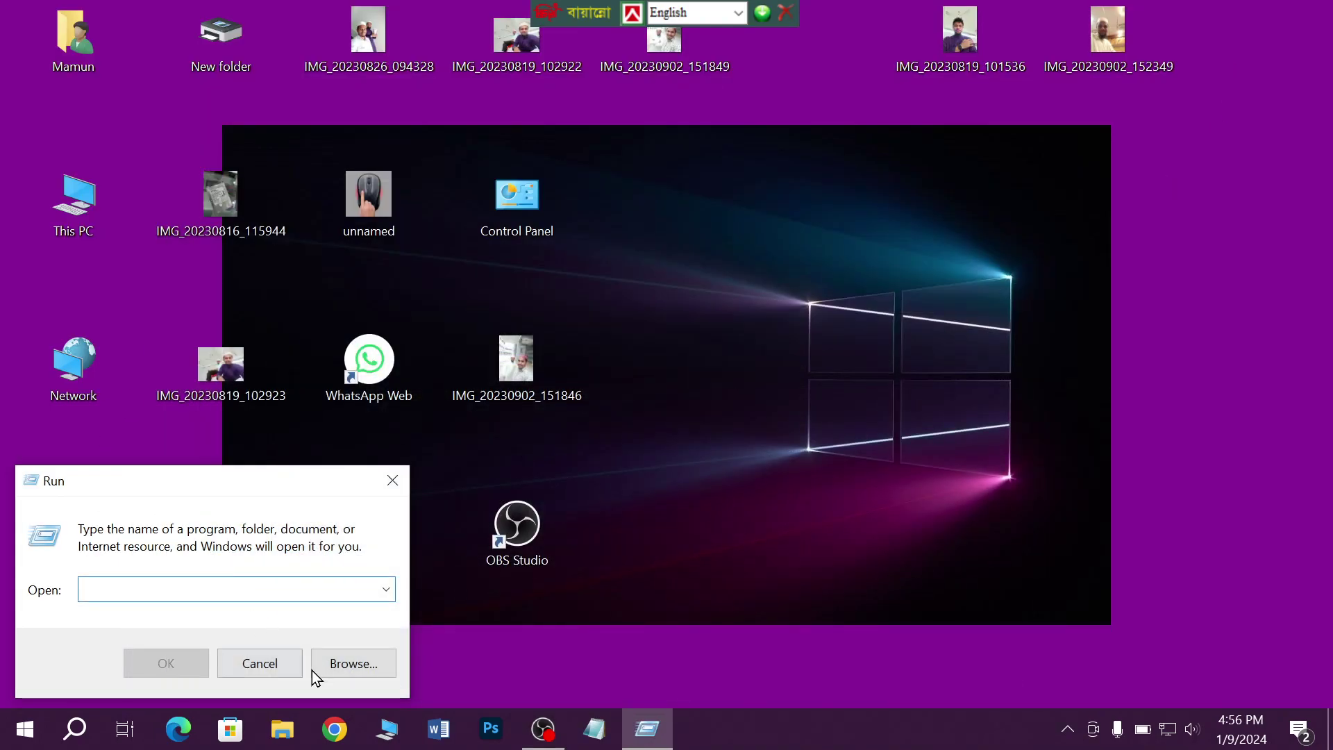
click(281, 660)
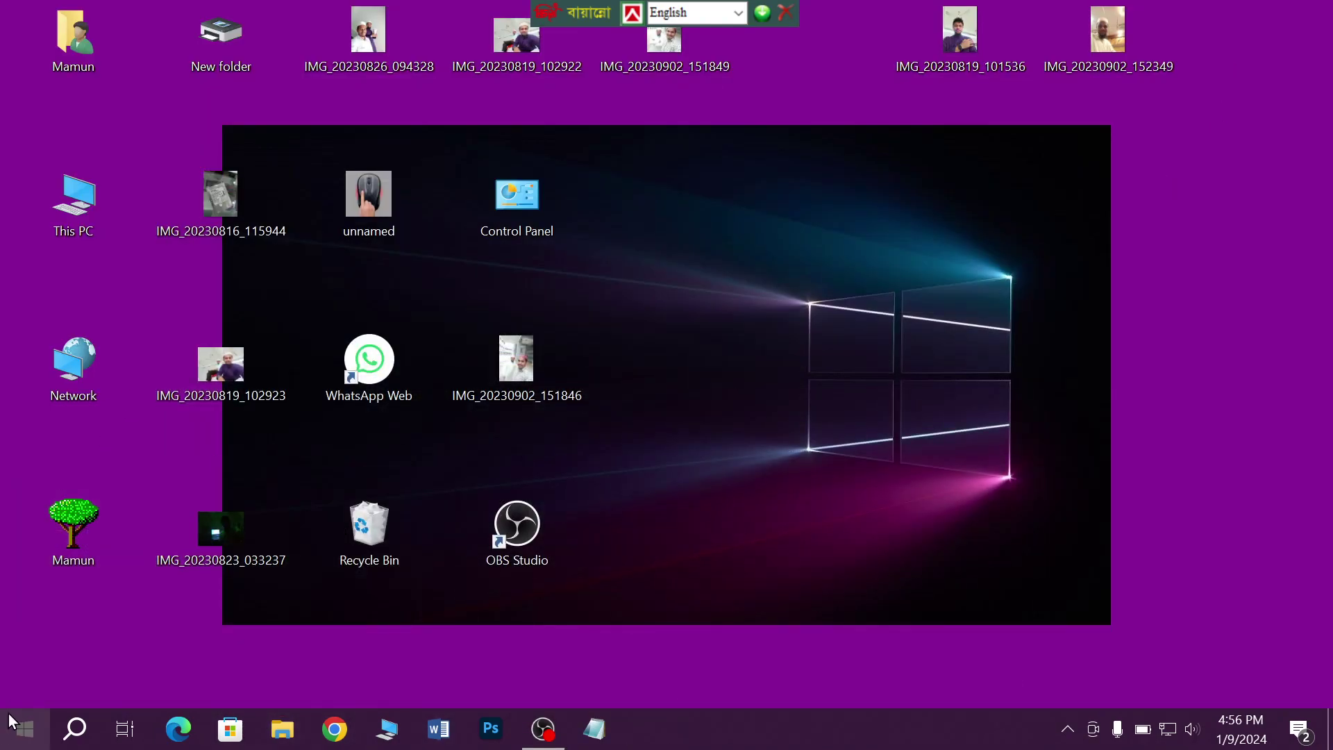
Step: Open the Windows Temp folder by running the command temp from the Run dialog
click(75, 729)
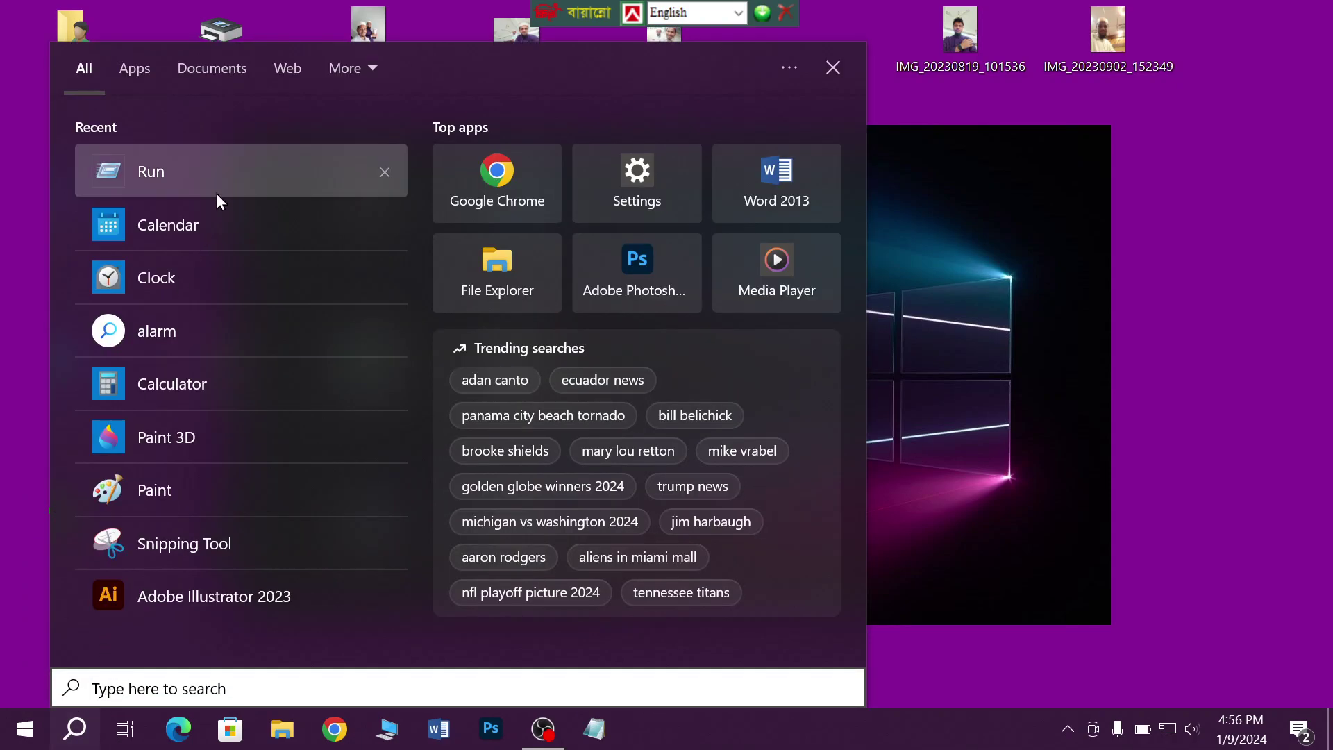
click(225, 160)
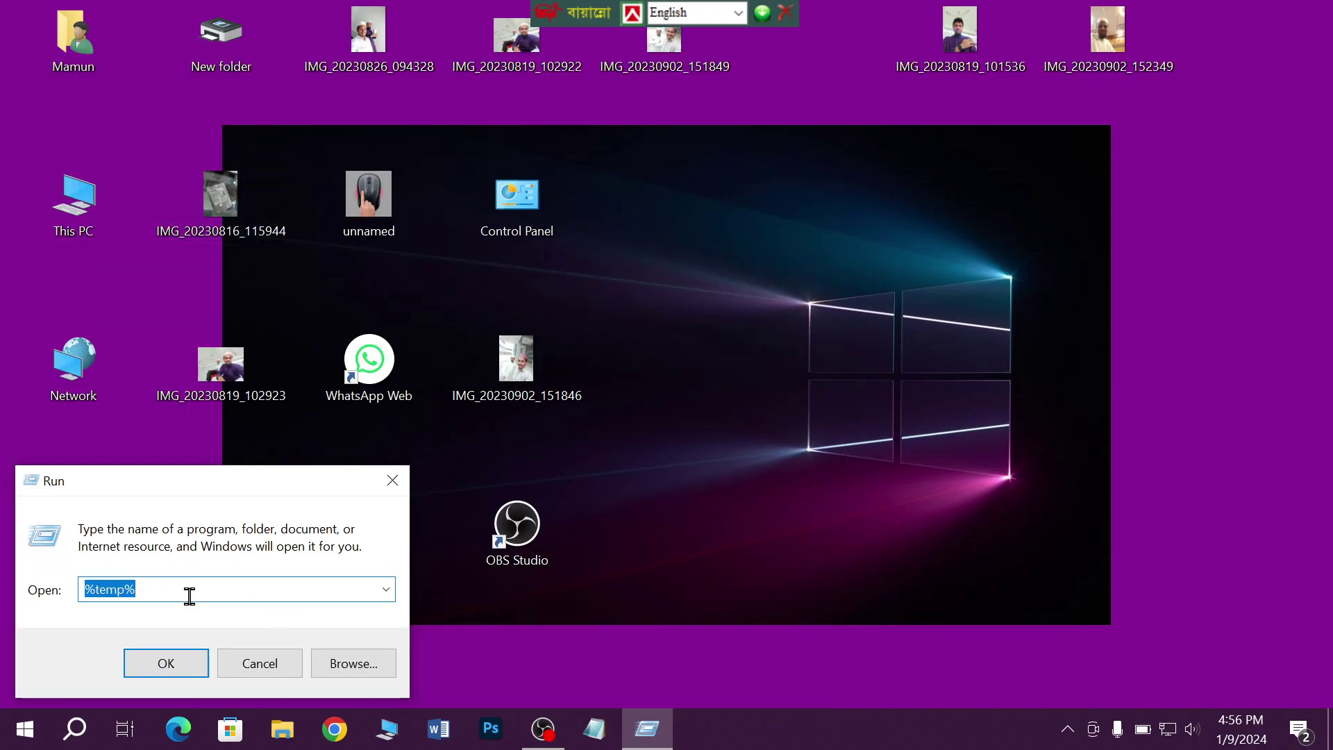
key(BackSpace)
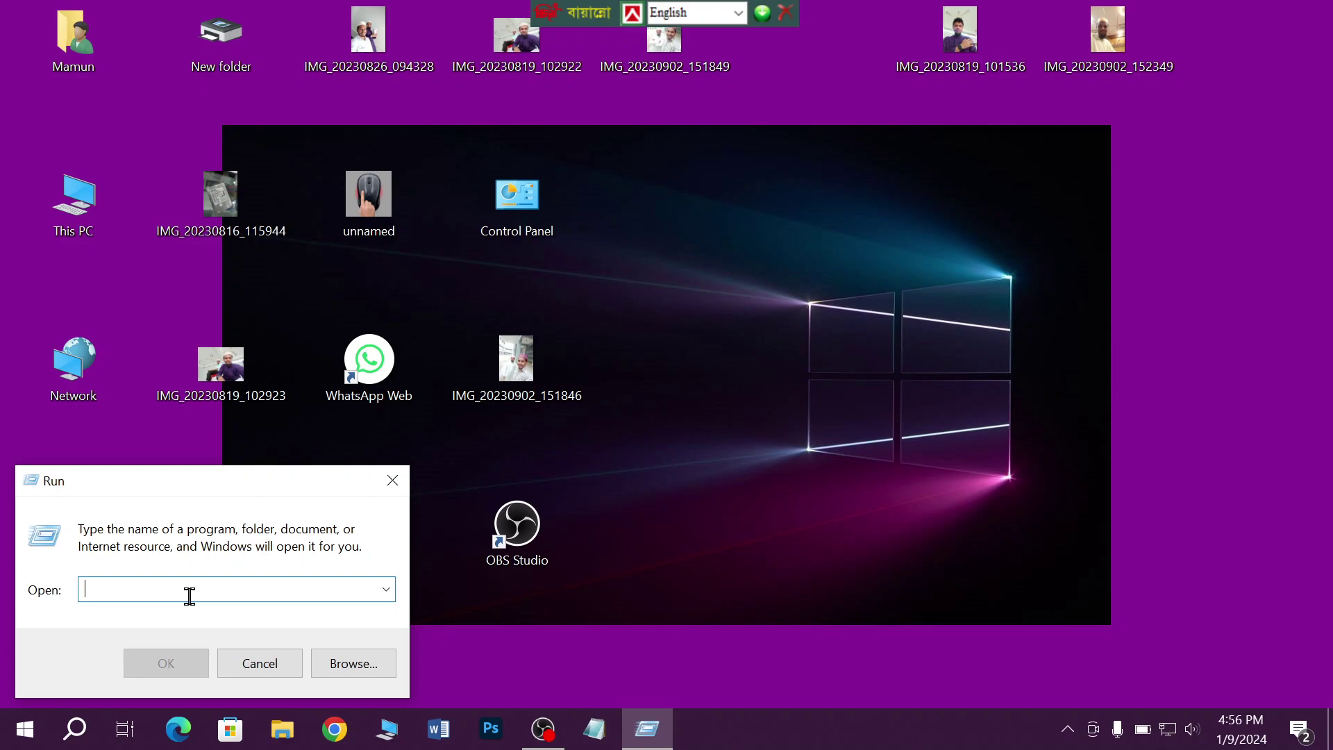
text(te)
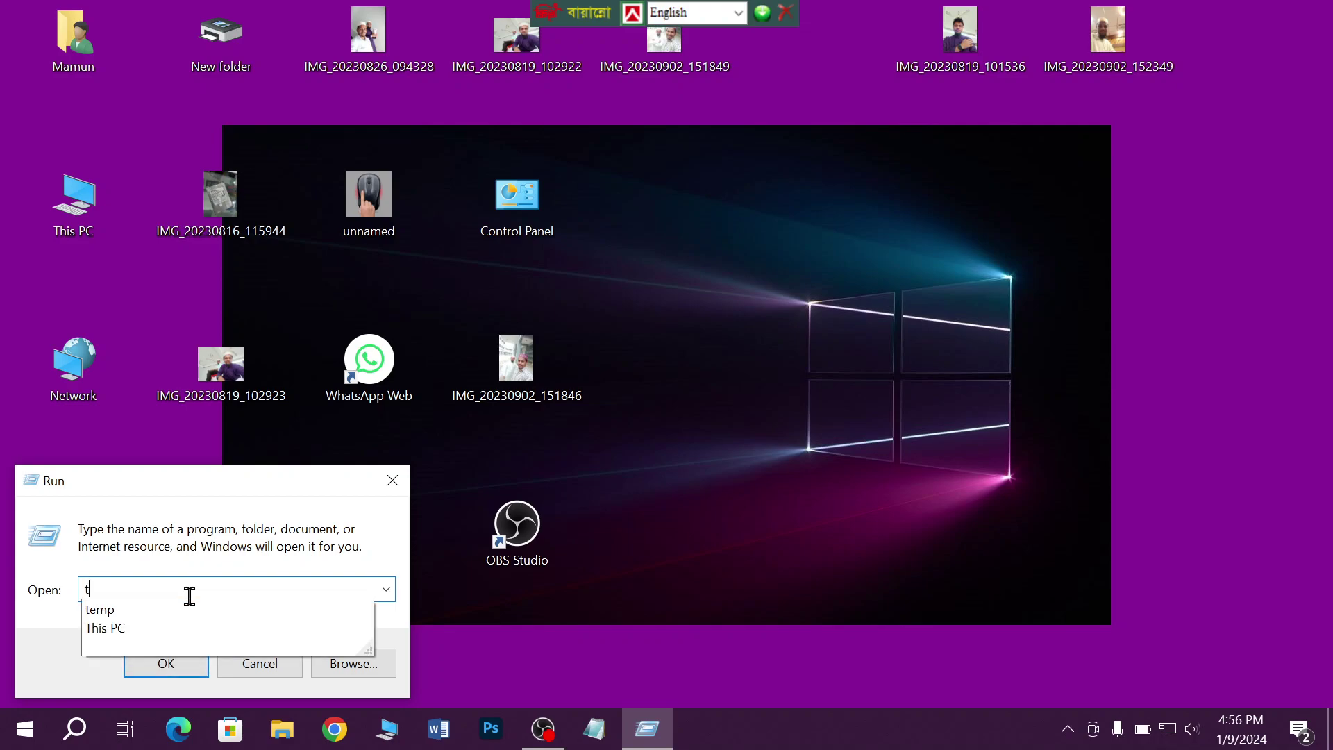
click(123, 610)
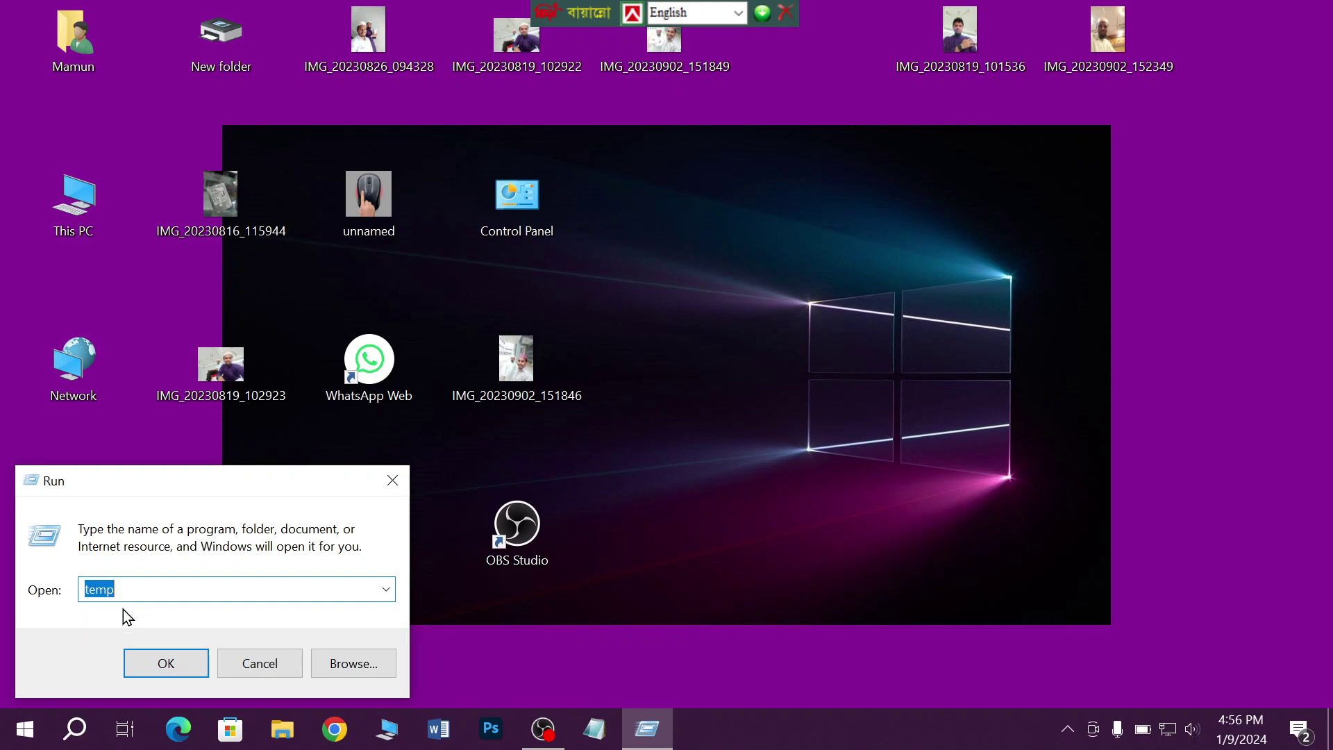
click(167, 669)
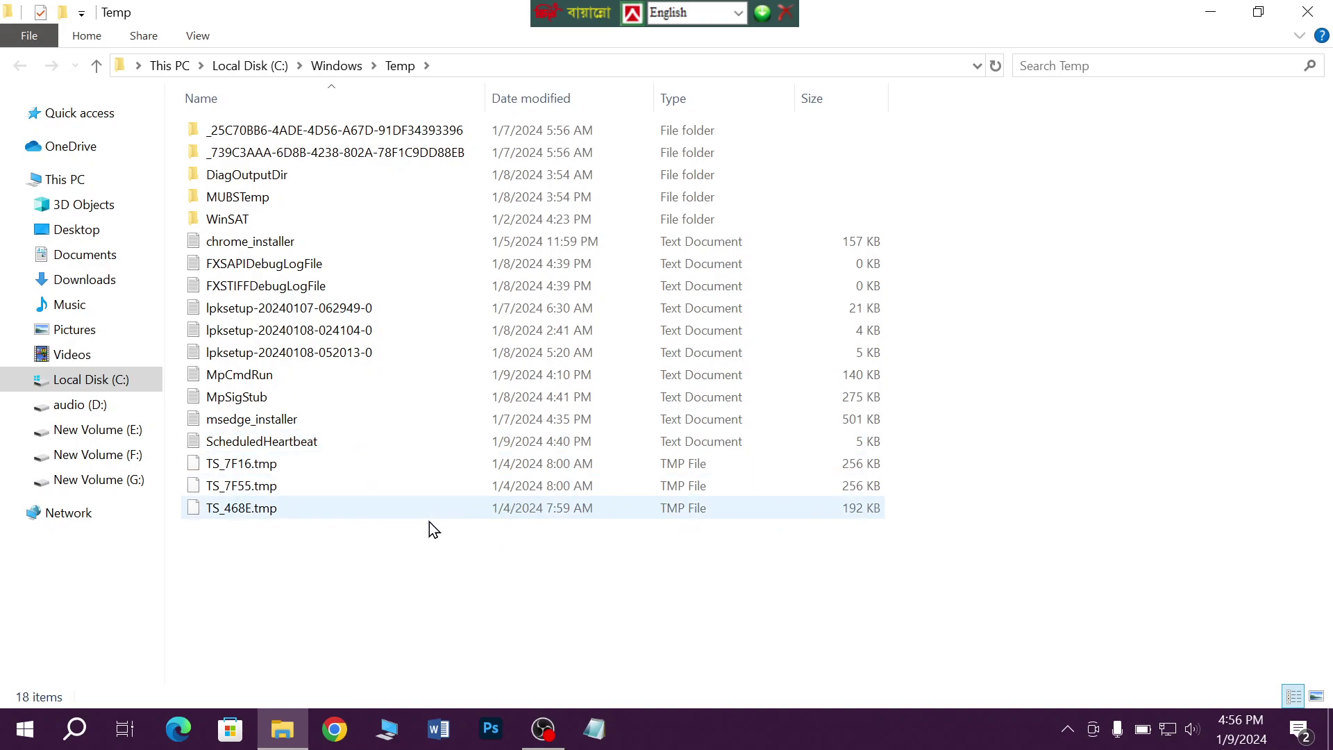
Step: Delete all files and folders in the Windows Temp folder, granting administrator permission for all current items
mouse_move(419, 443)
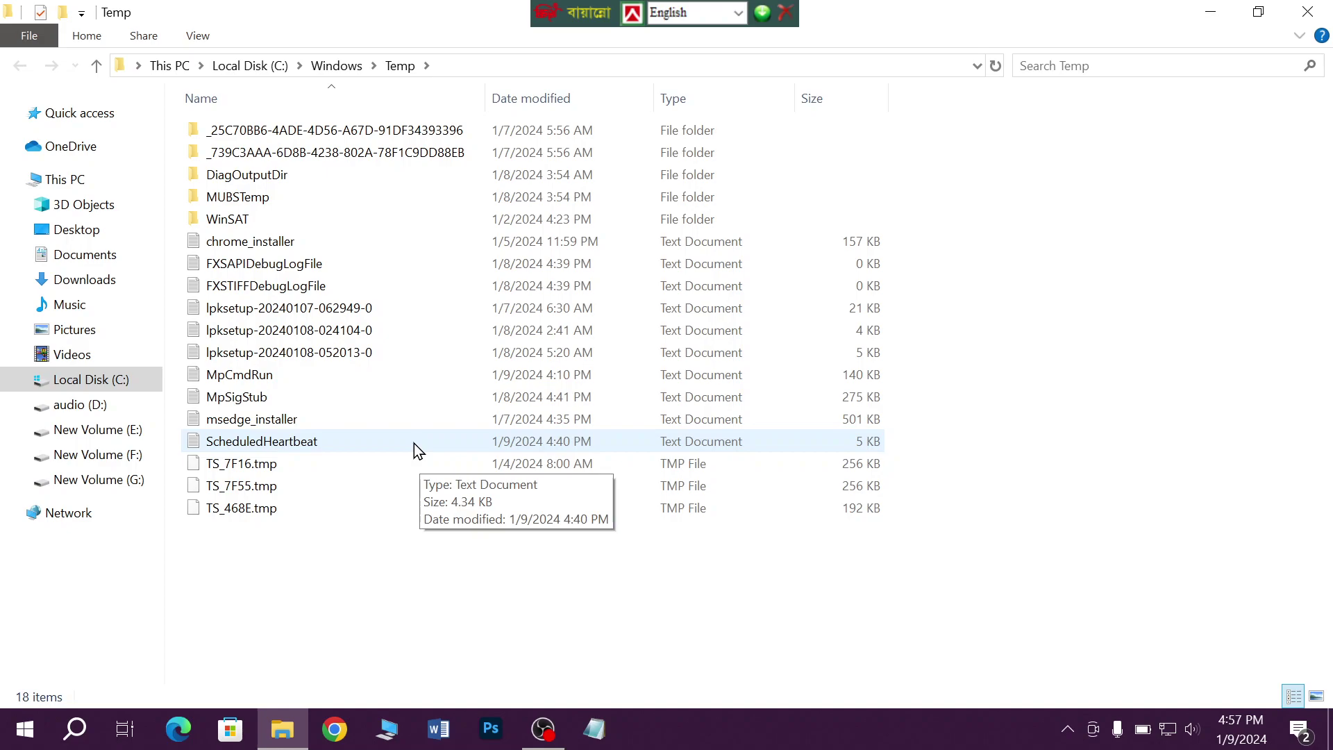
key(ctrl+a)
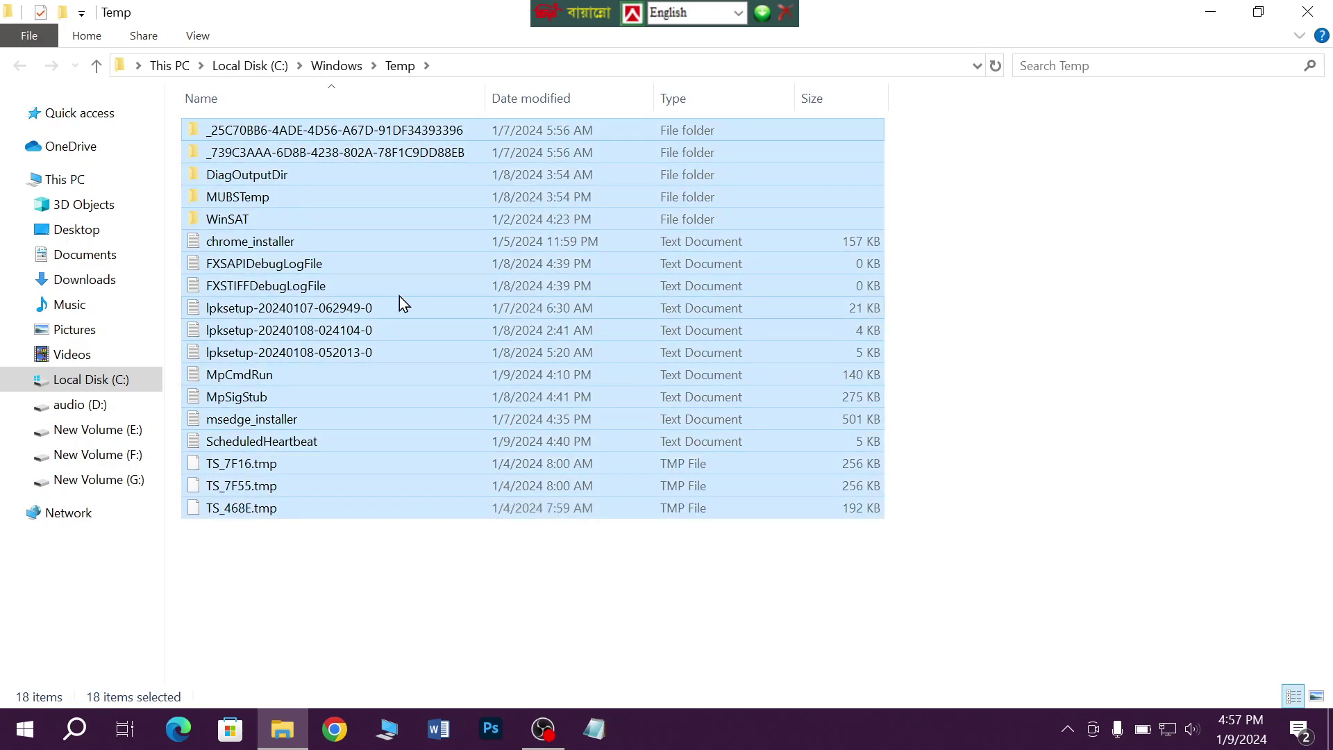
click(1068, 473)
drag(973, 159, 658, 565)
right_click(560, 268)
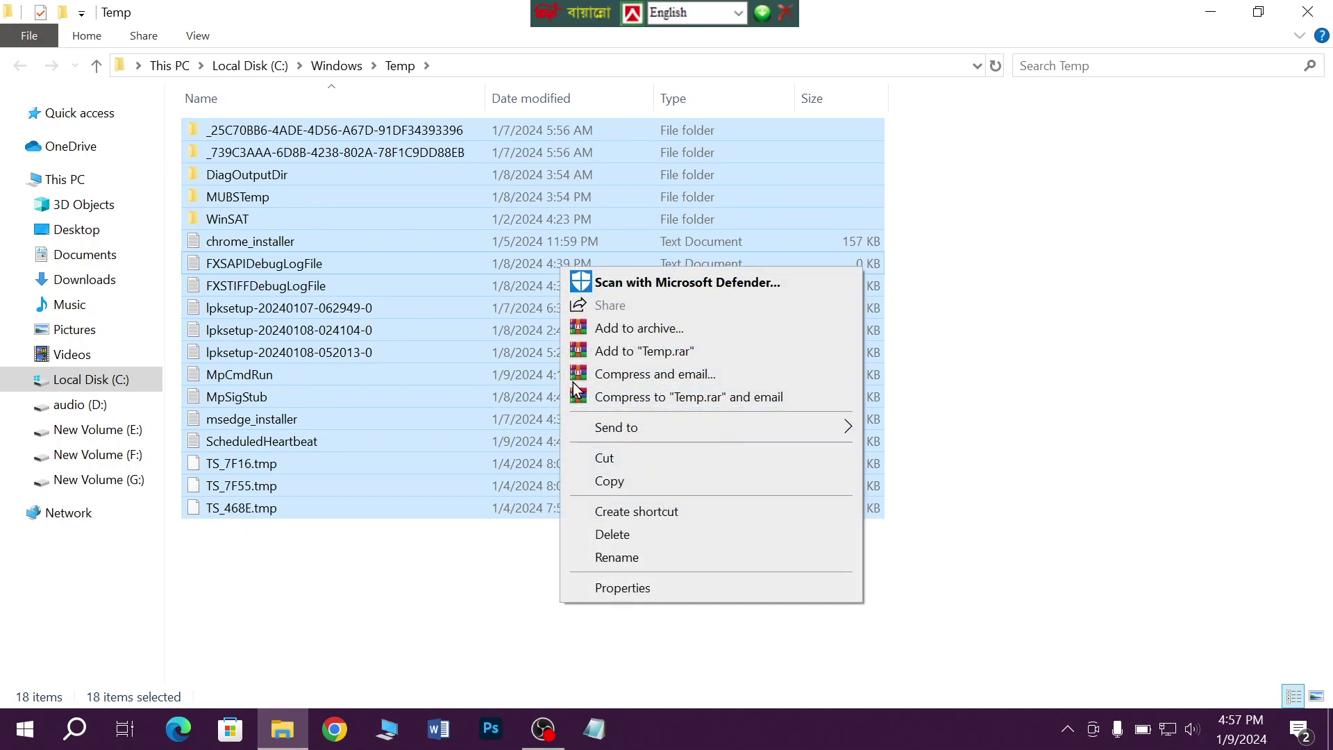
click(622, 535)
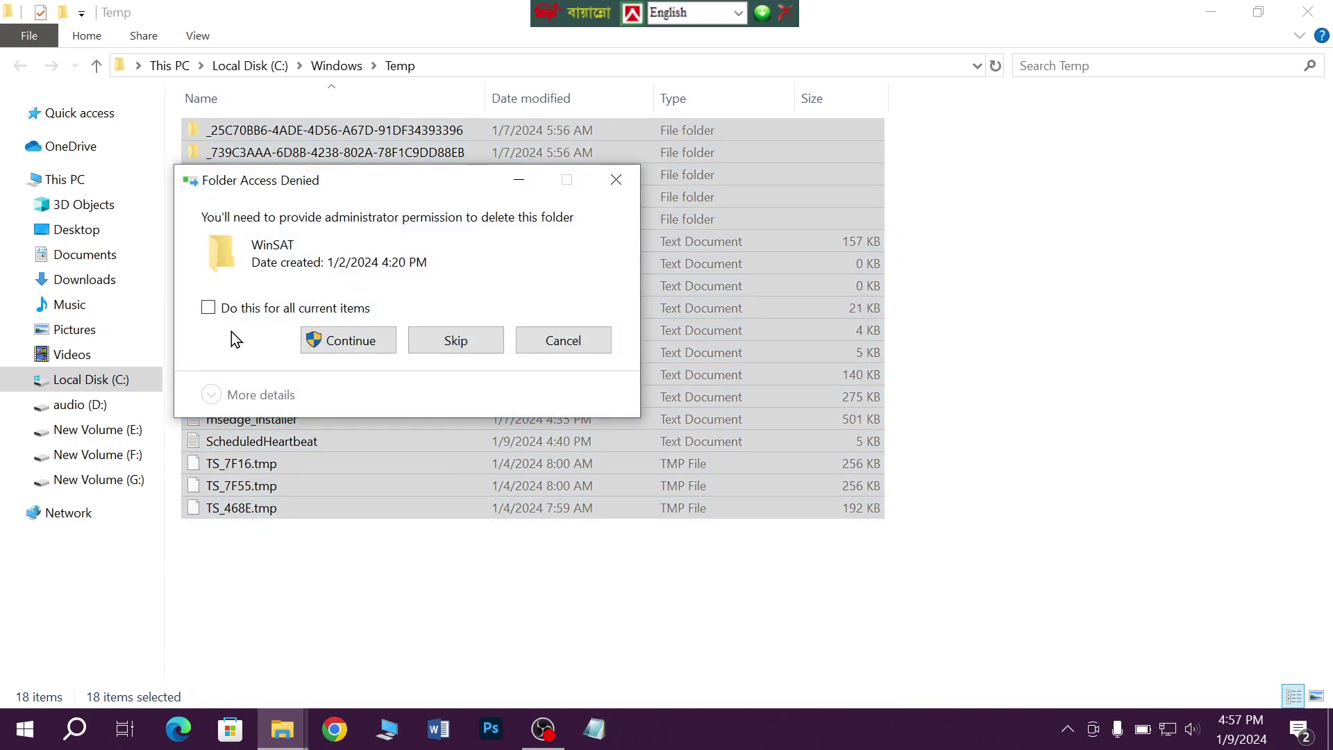
click(210, 310)
click(344, 342)
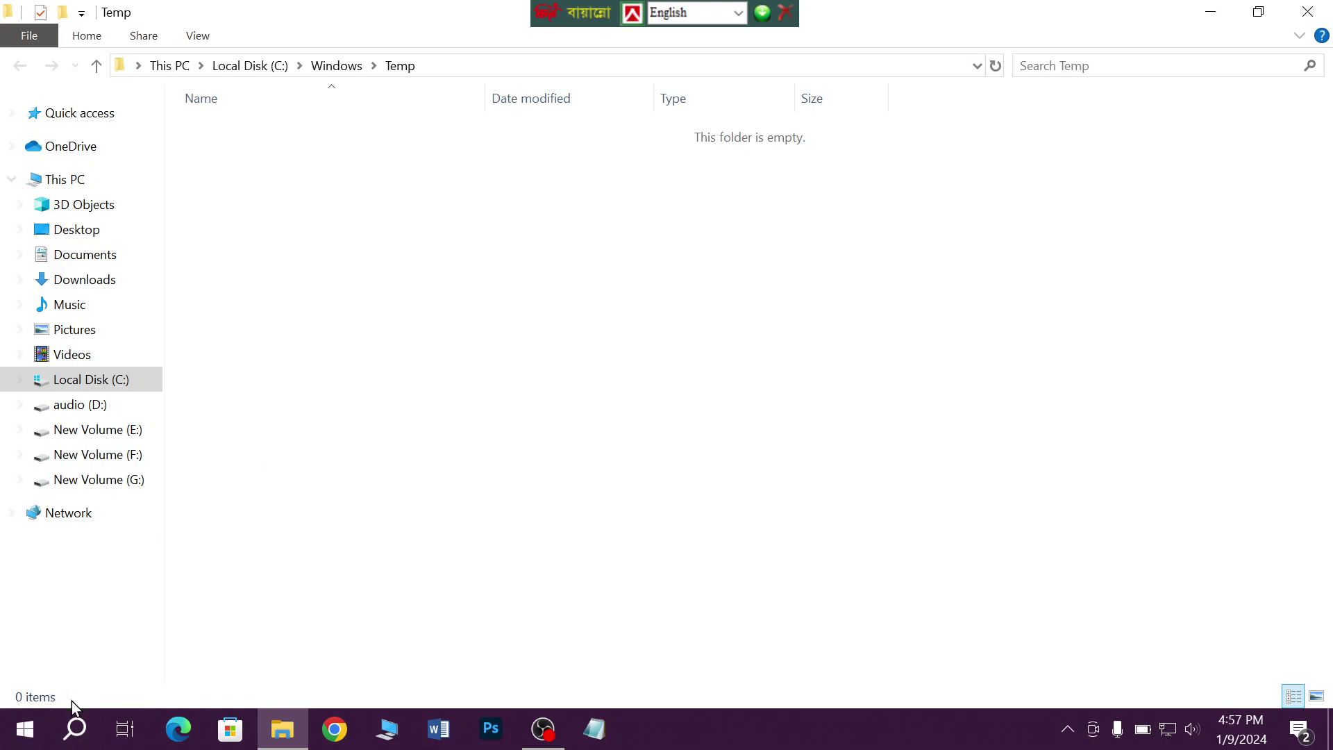
Step: Close the emptied Temp folder window and refresh the desktop
click(79, 722)
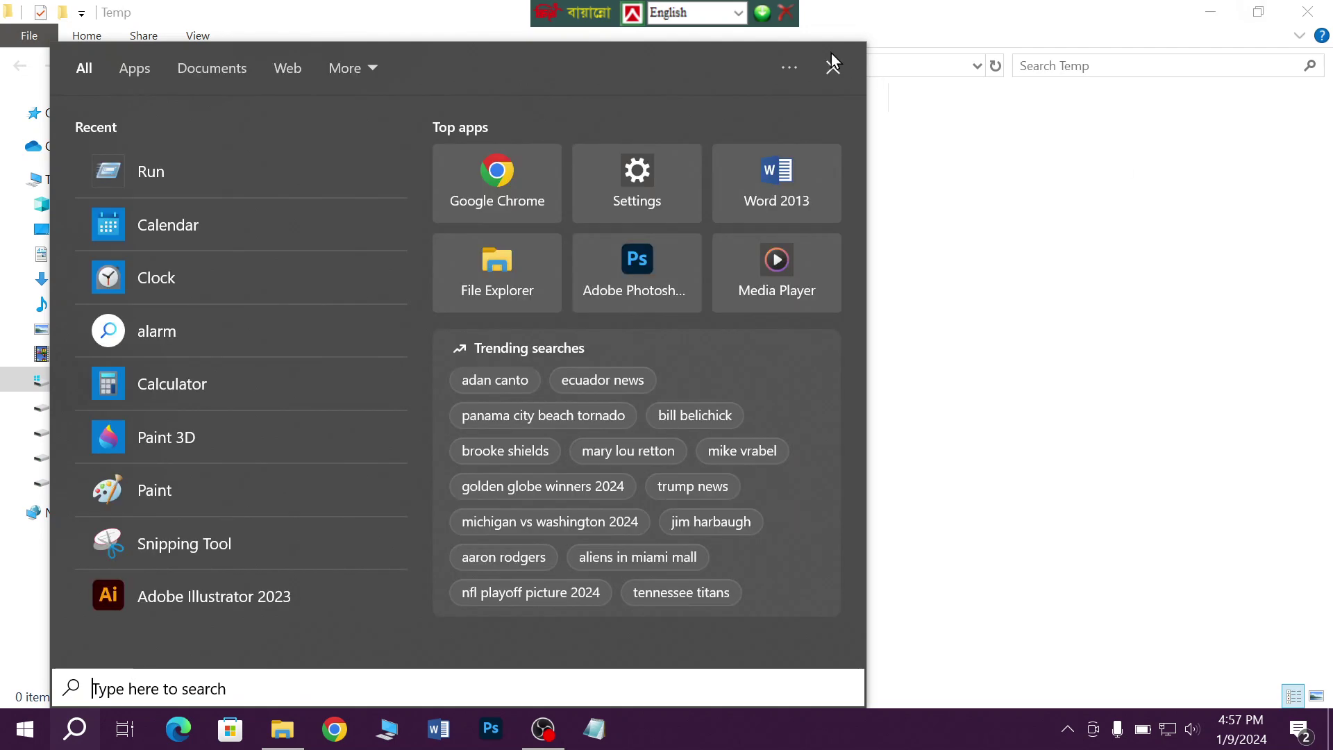
click(832, 57)
click(1308, 11)
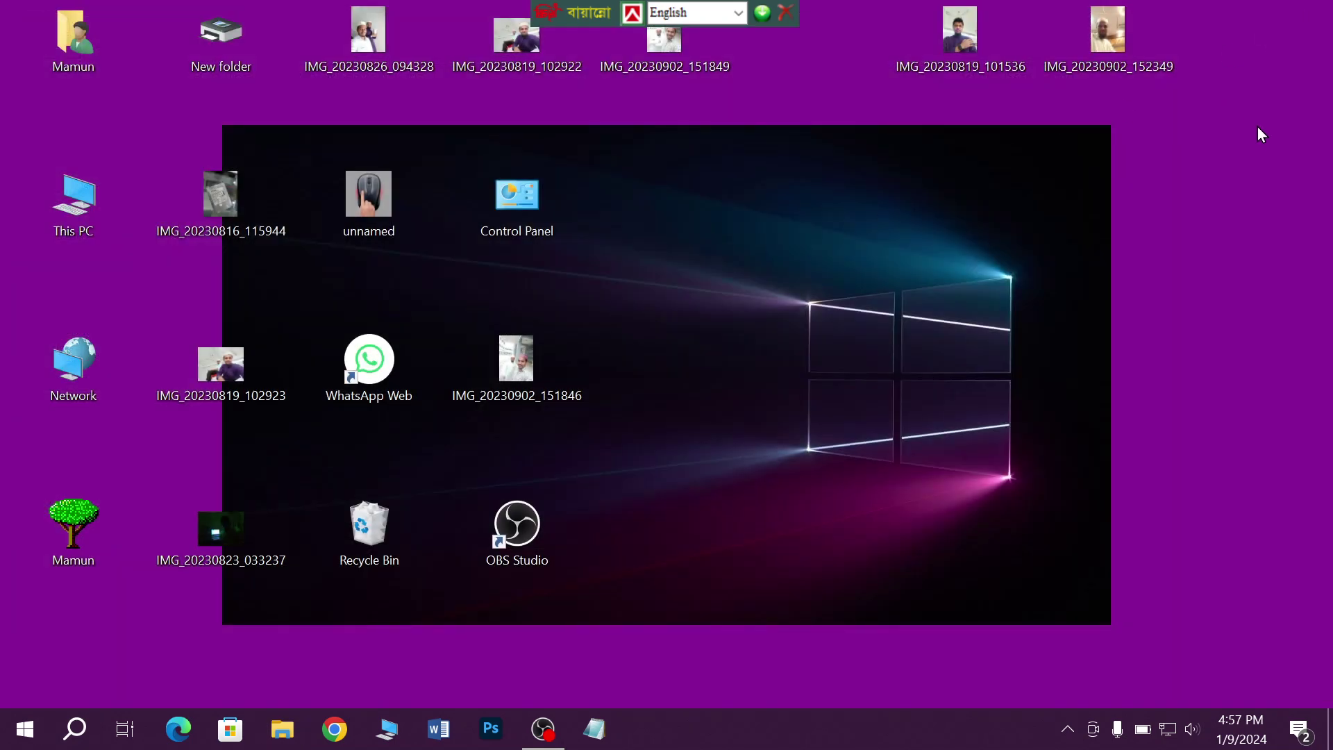
right_click(1210, 138)
click(1214, 199)
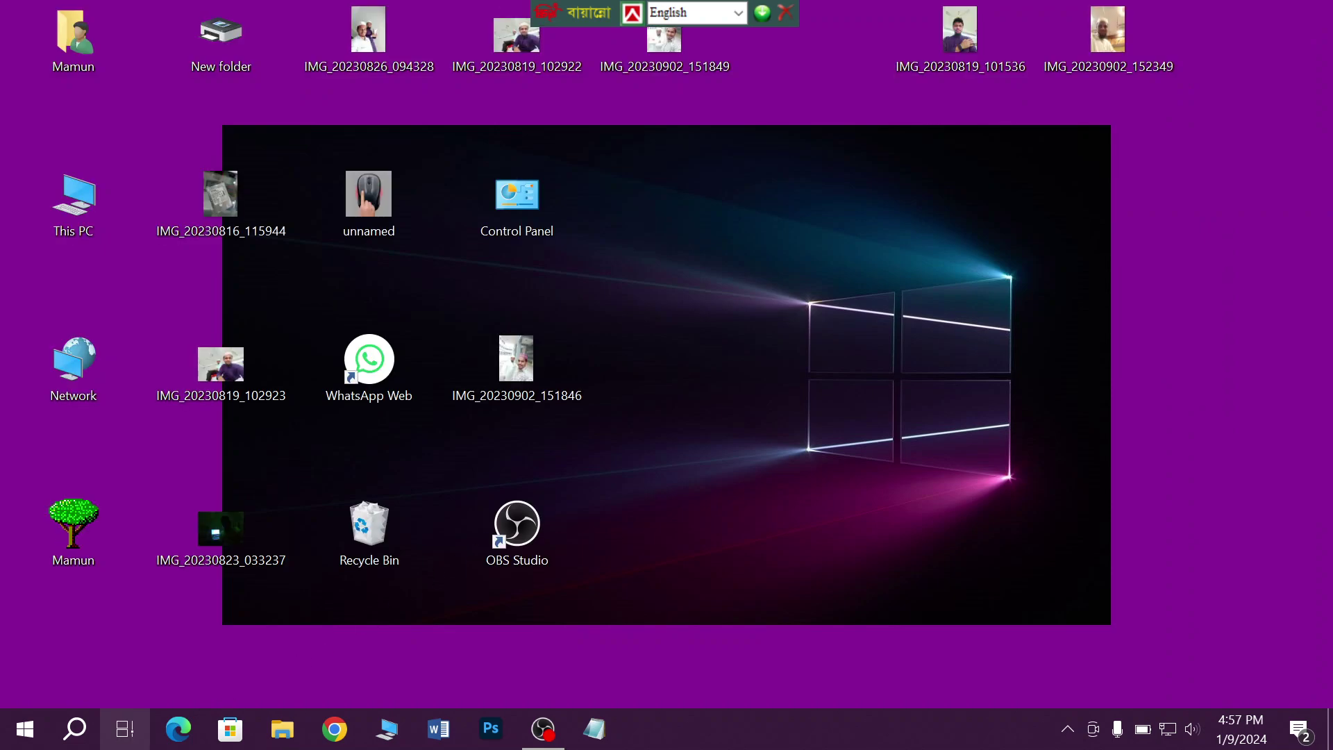
click(75, 728)
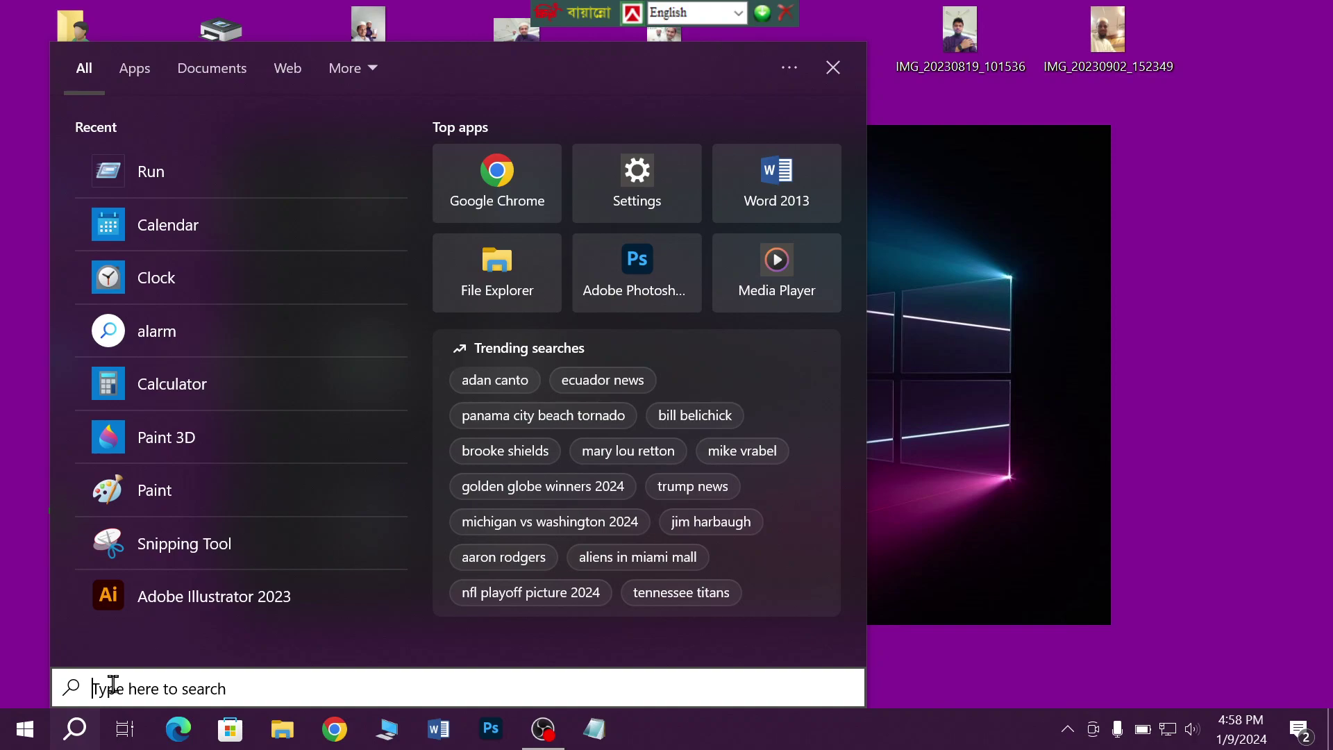
text(%)
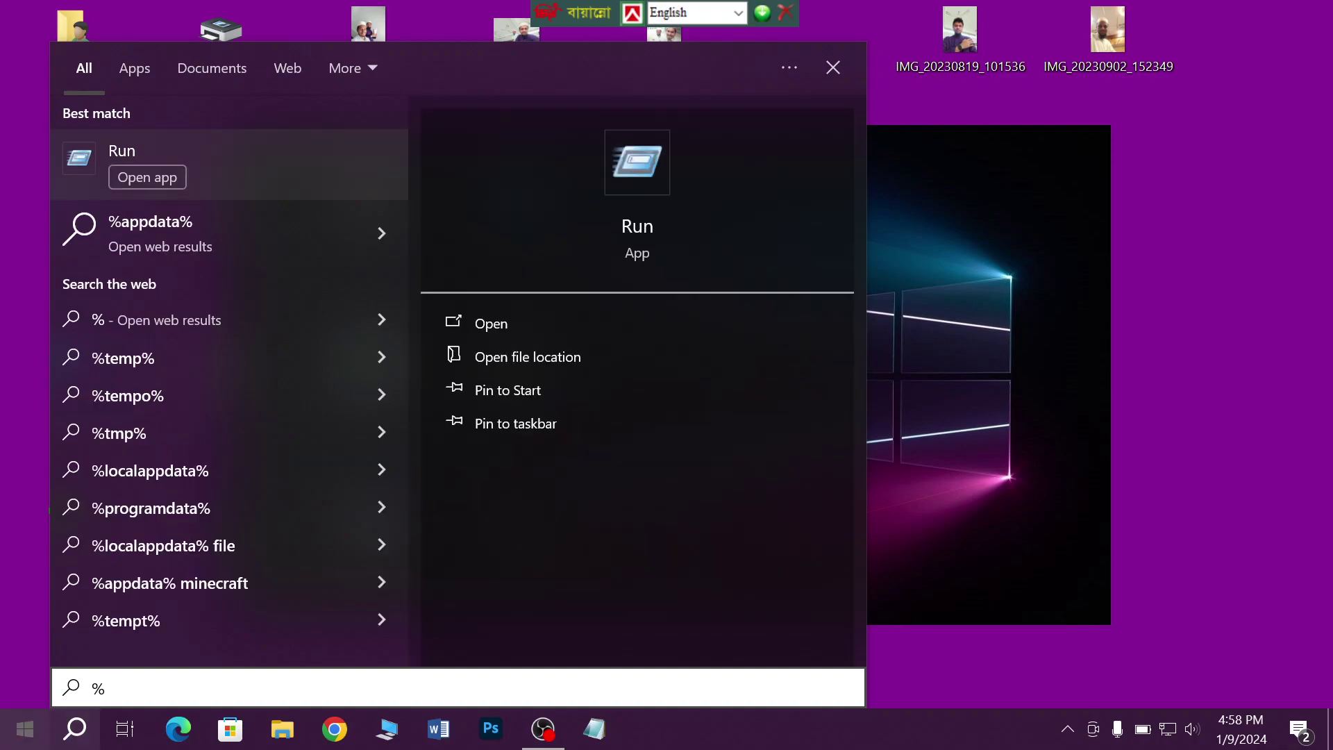
click(985, 288)
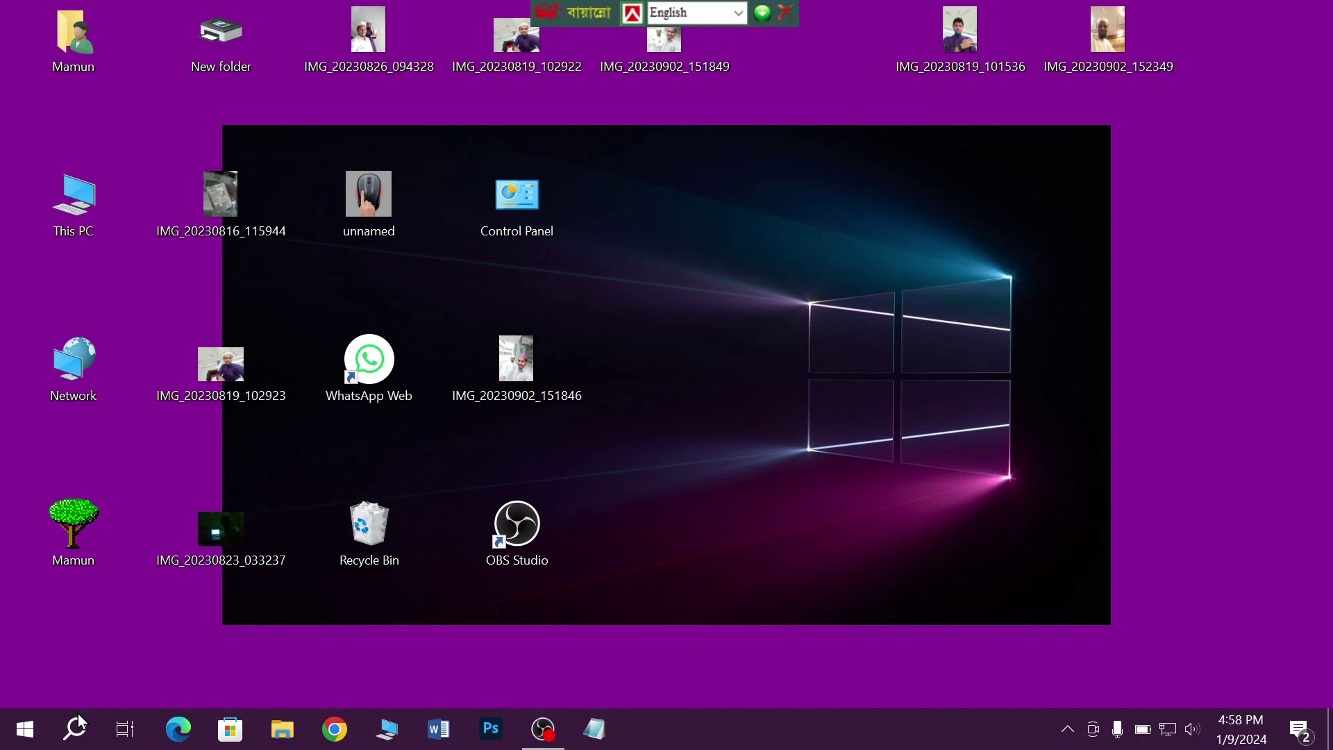
Step: Open the user's local Temp folder by running the command %temp% from the Run dialog
click(77, 715)
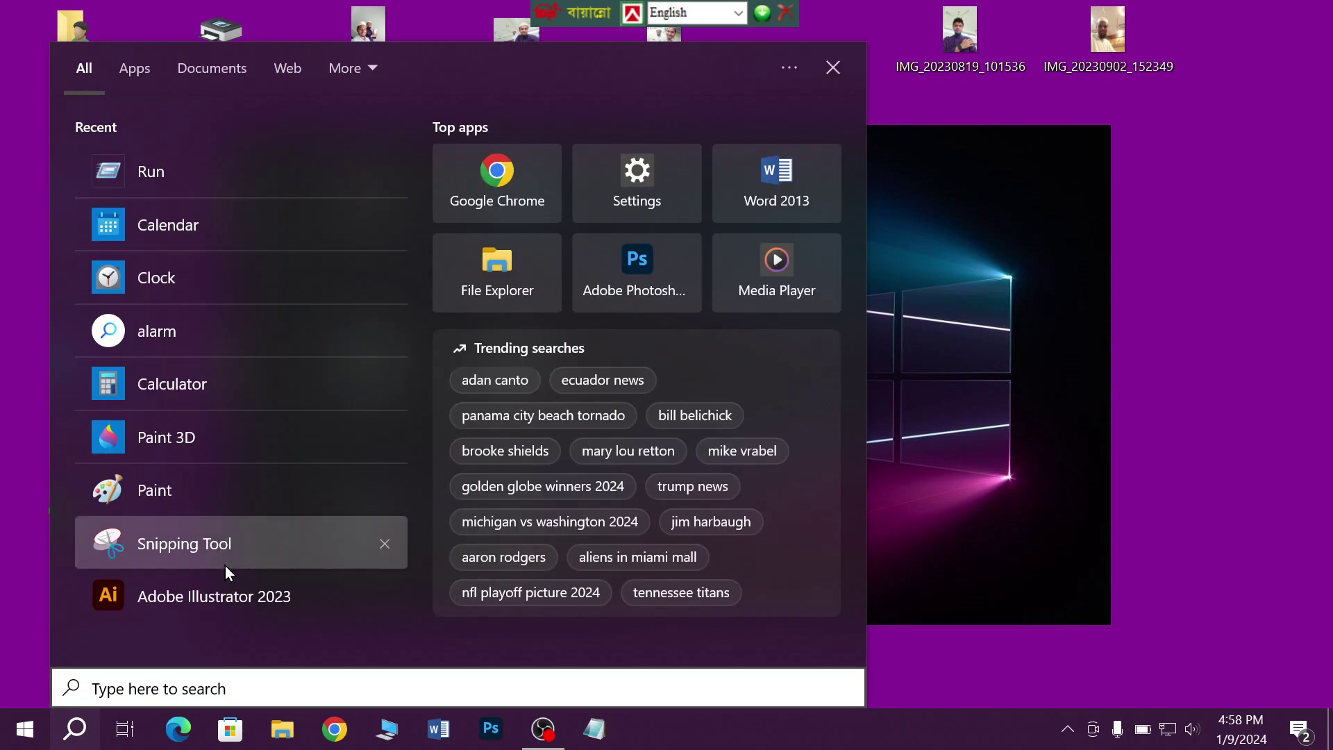
click(134, 698)
text(run)
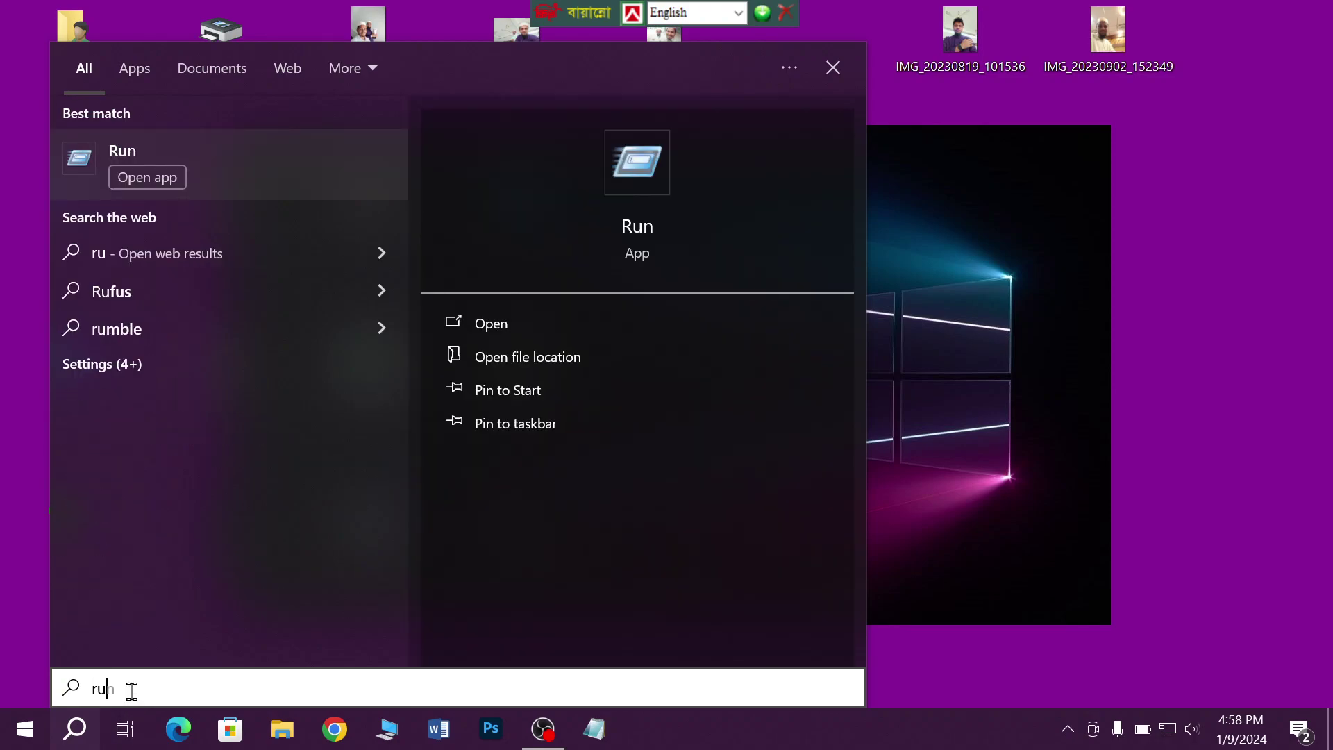
click(250, 143)
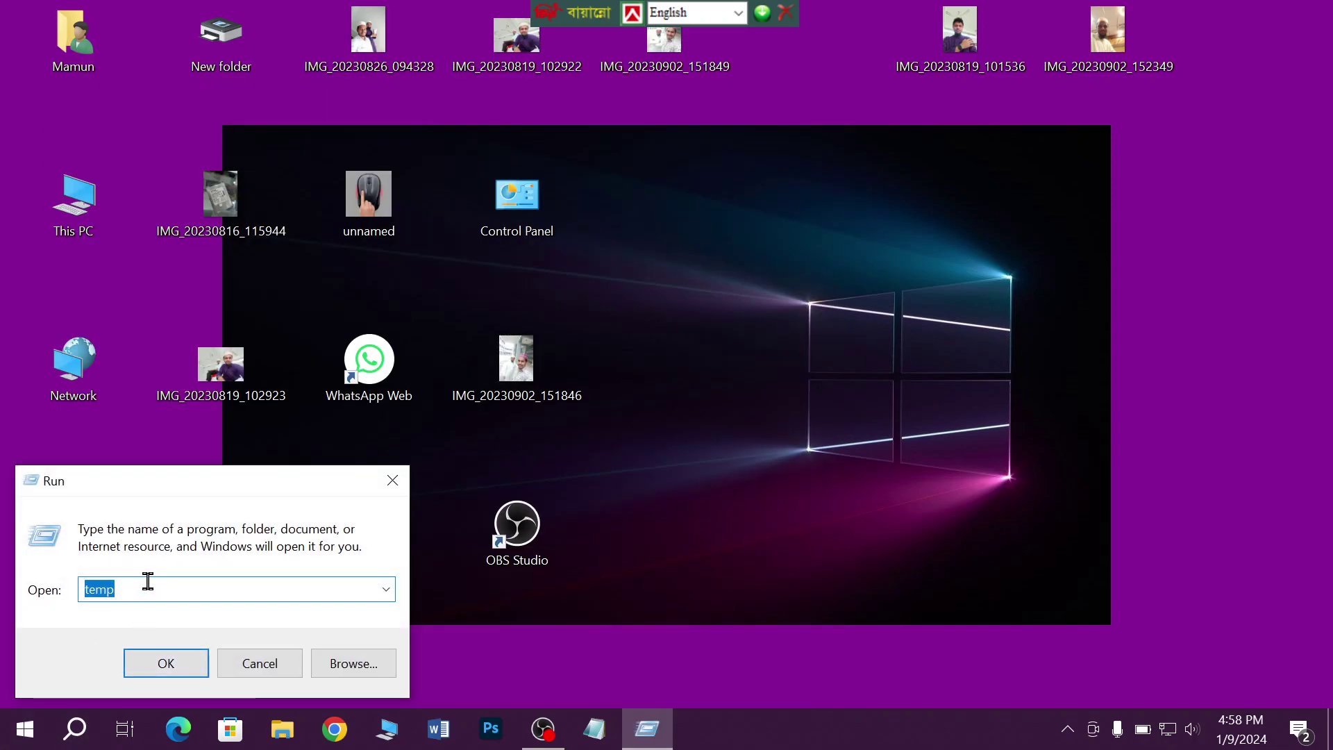
key(BackSpace)
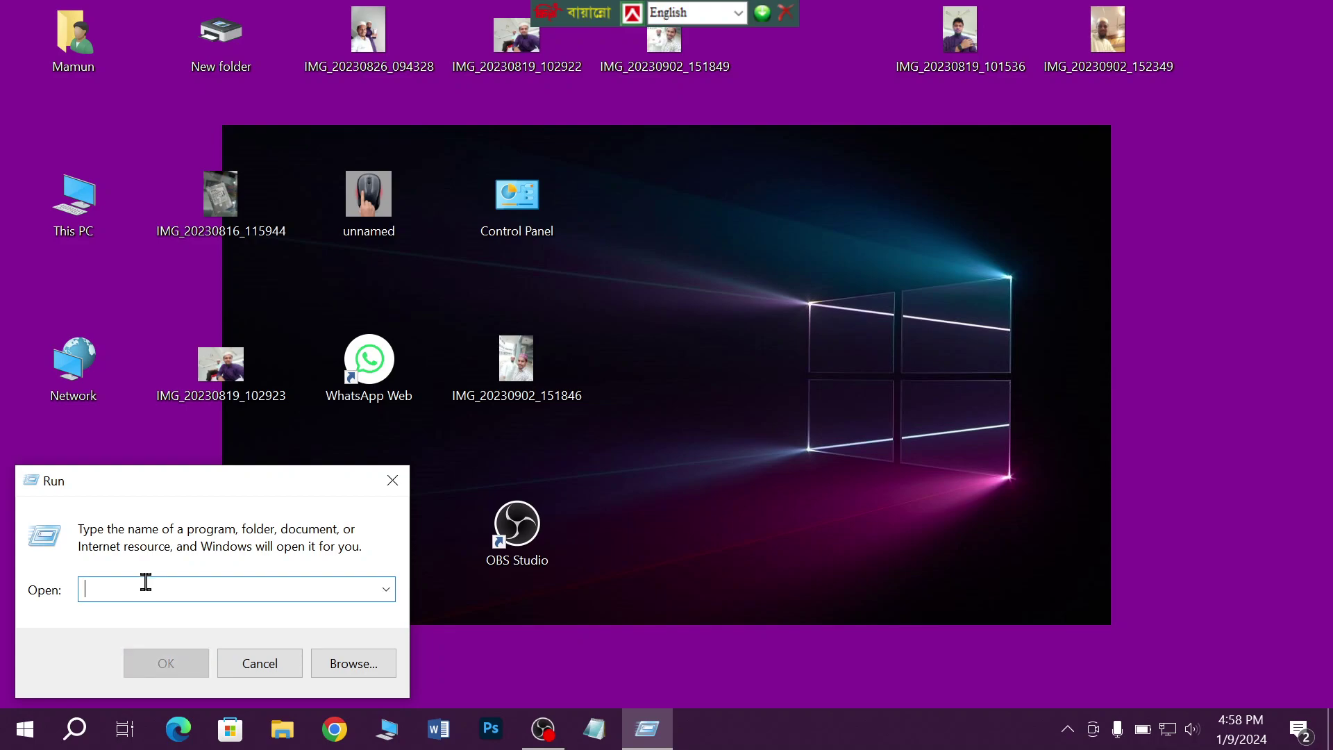
text(%)
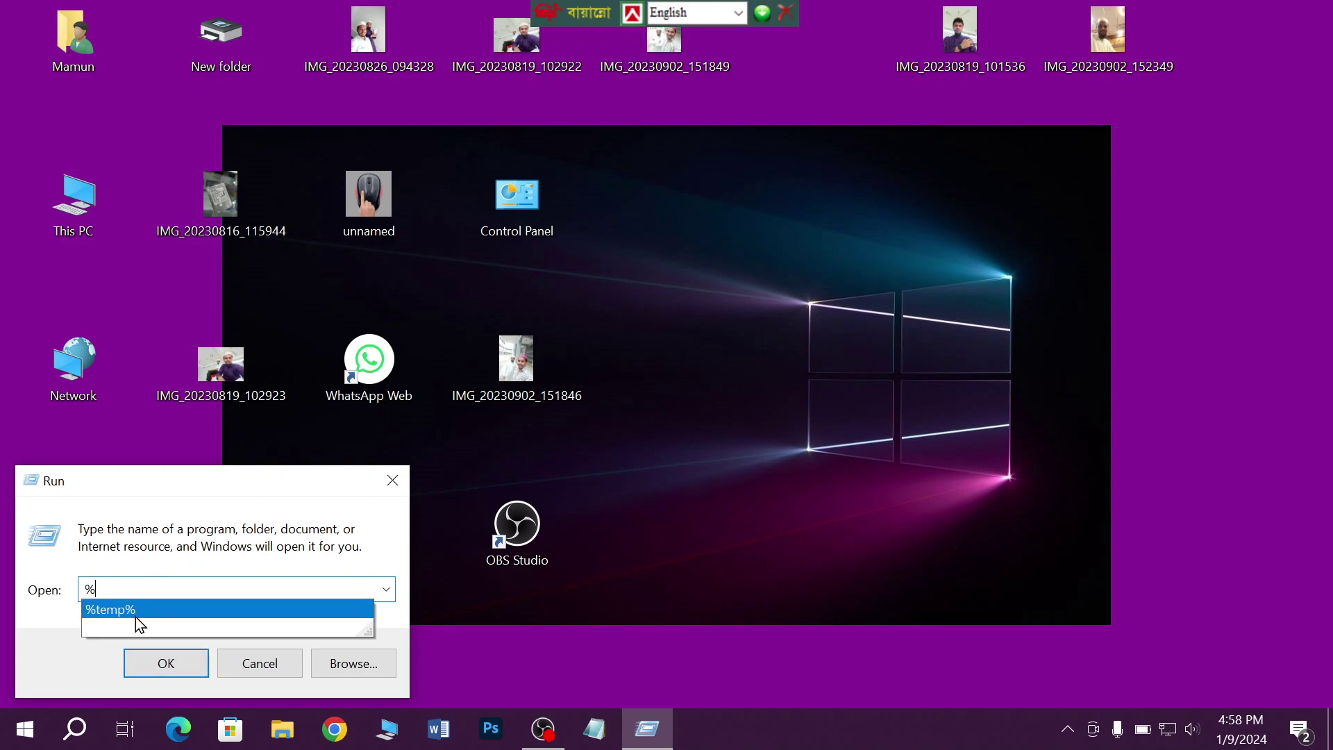
click(134, 614)
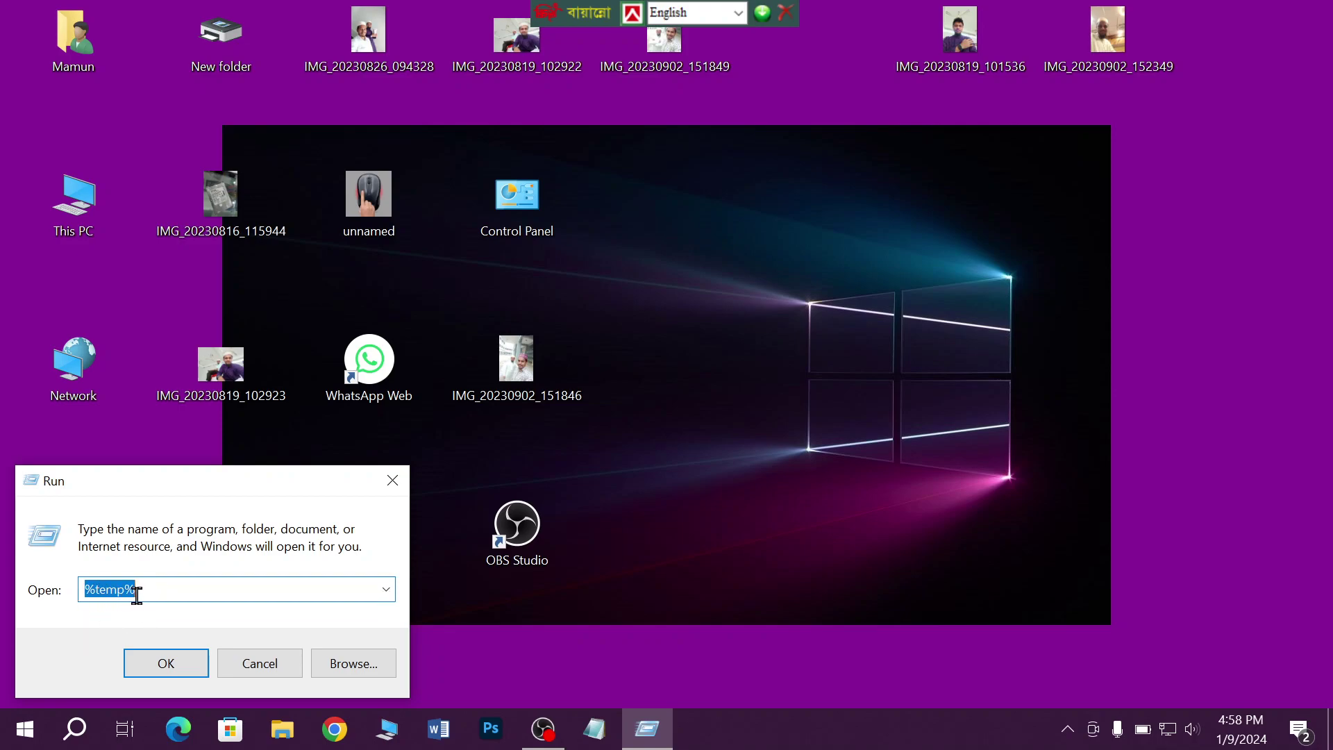
click(166, 665)
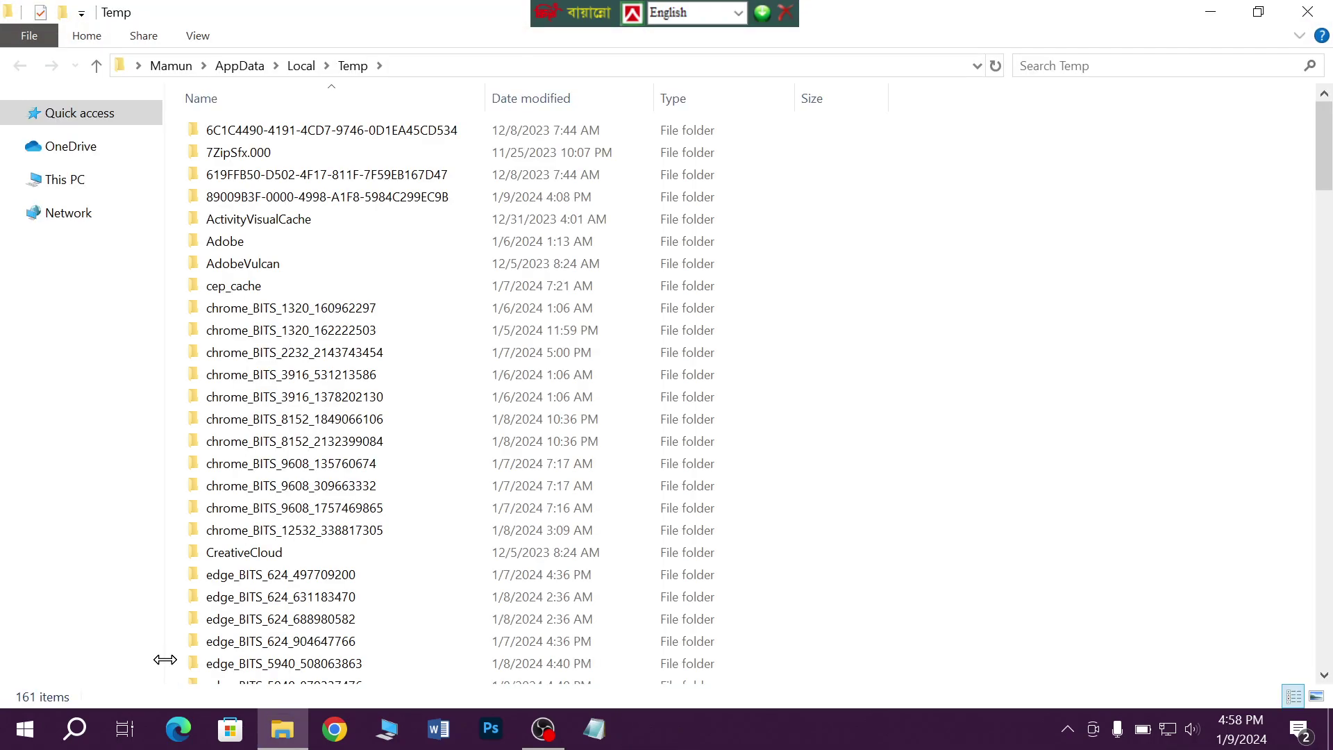
Step: Delete all items in the user's local Temp folder, granting administrator permission for all current items and retrying the AdobeVulcan folder
scroll(515, 459, down, 9)
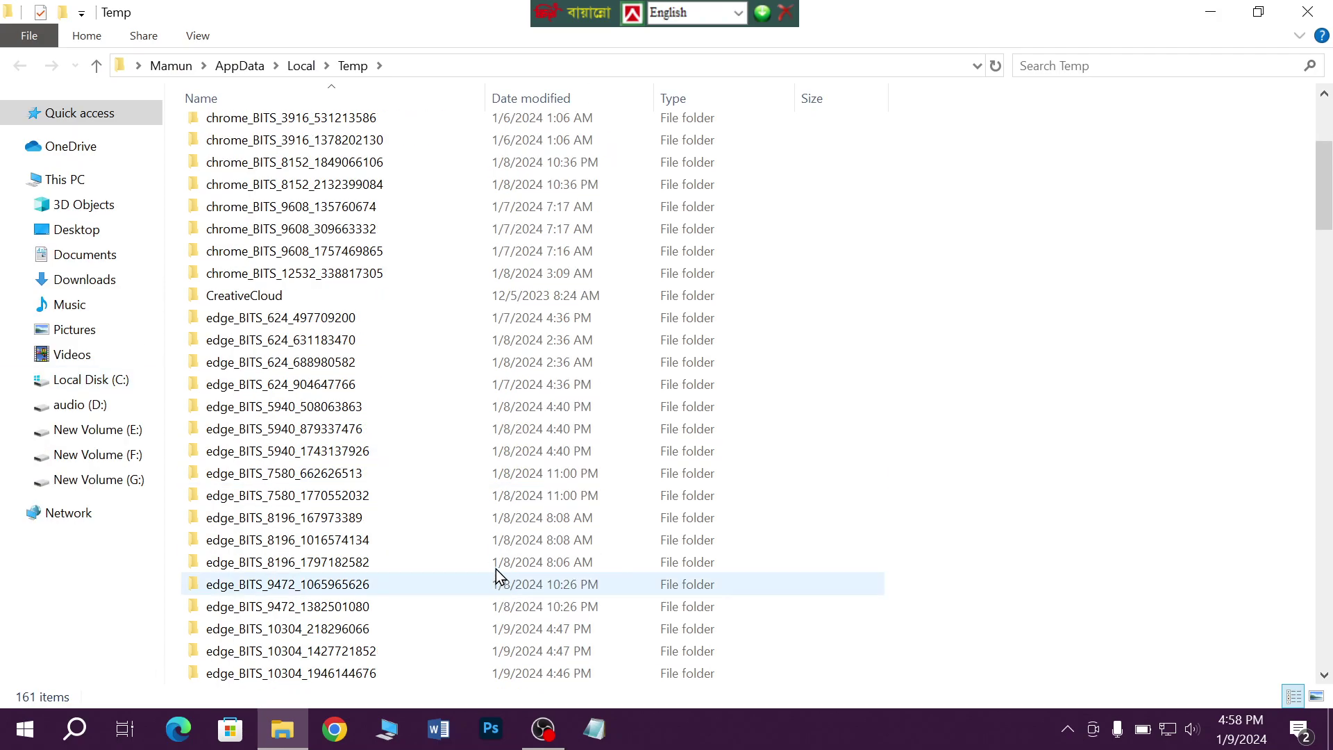
scroll(486, 528, down, 13)
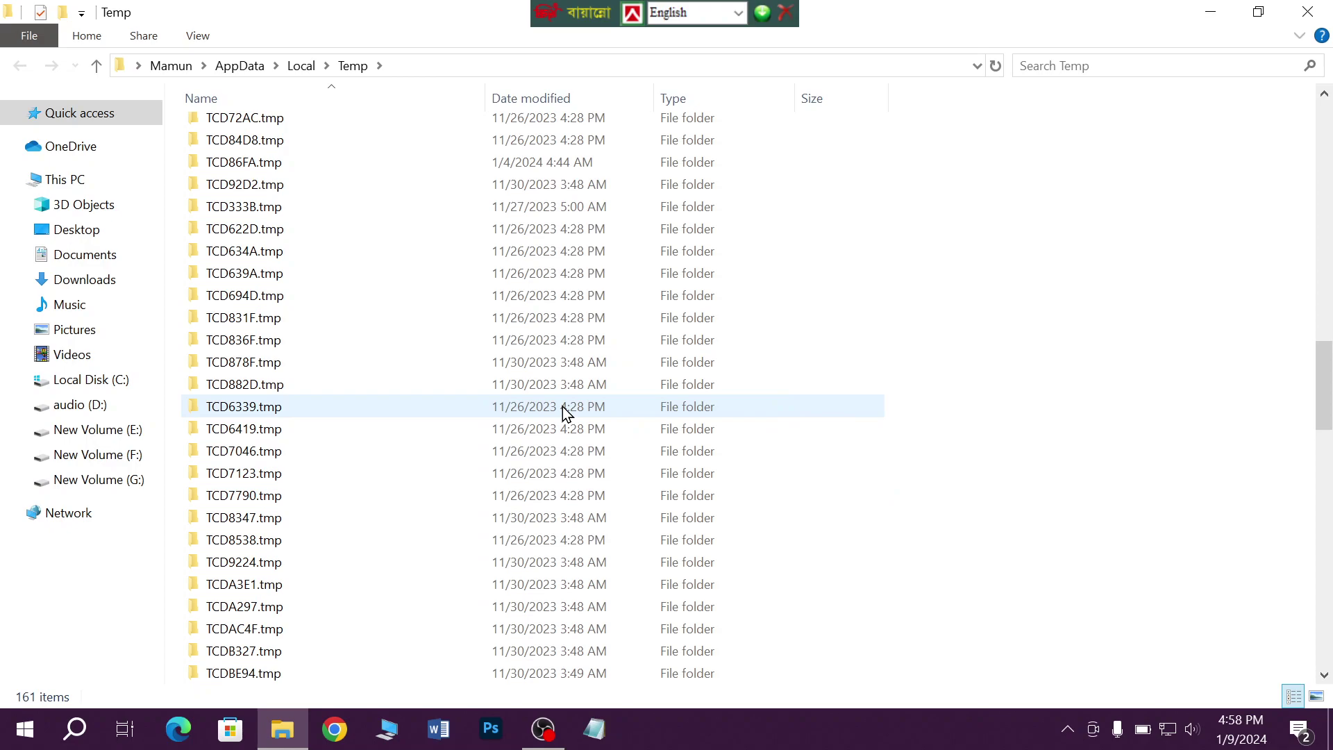
key(ctrl+a)
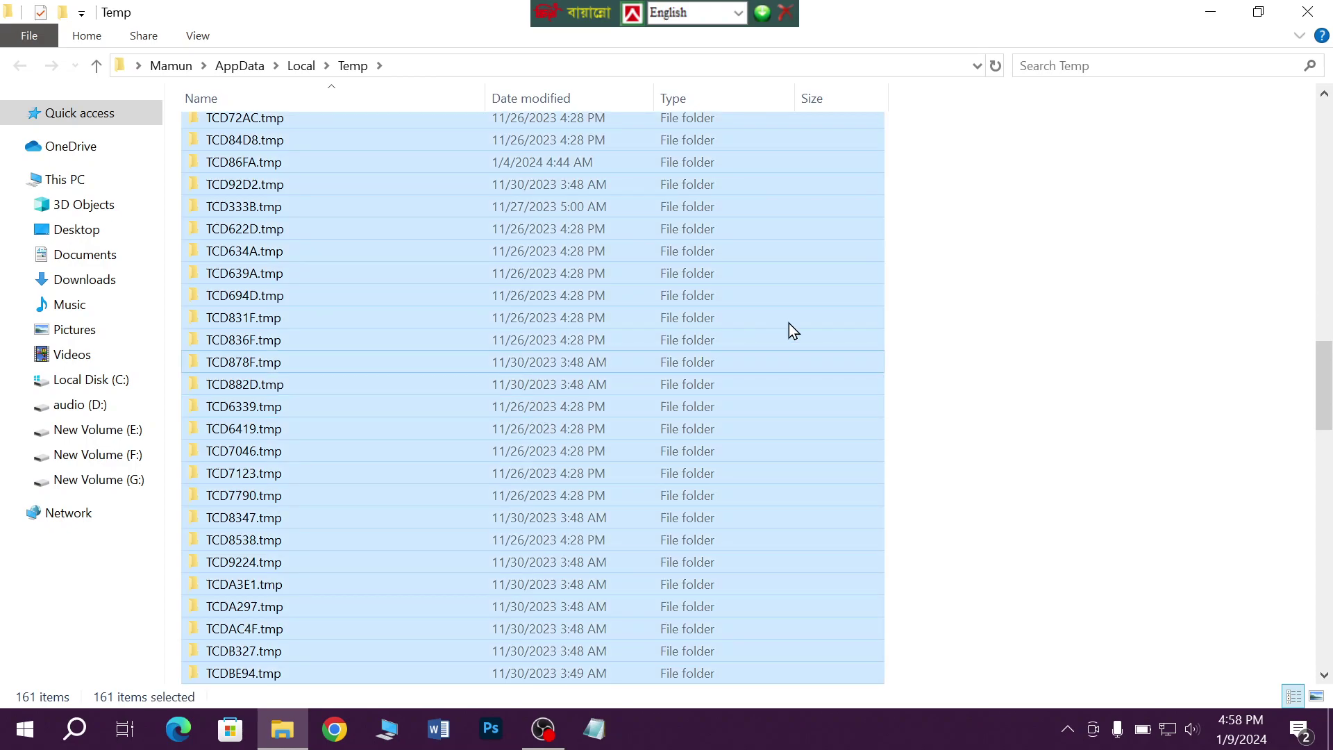
right_click(479, 239)
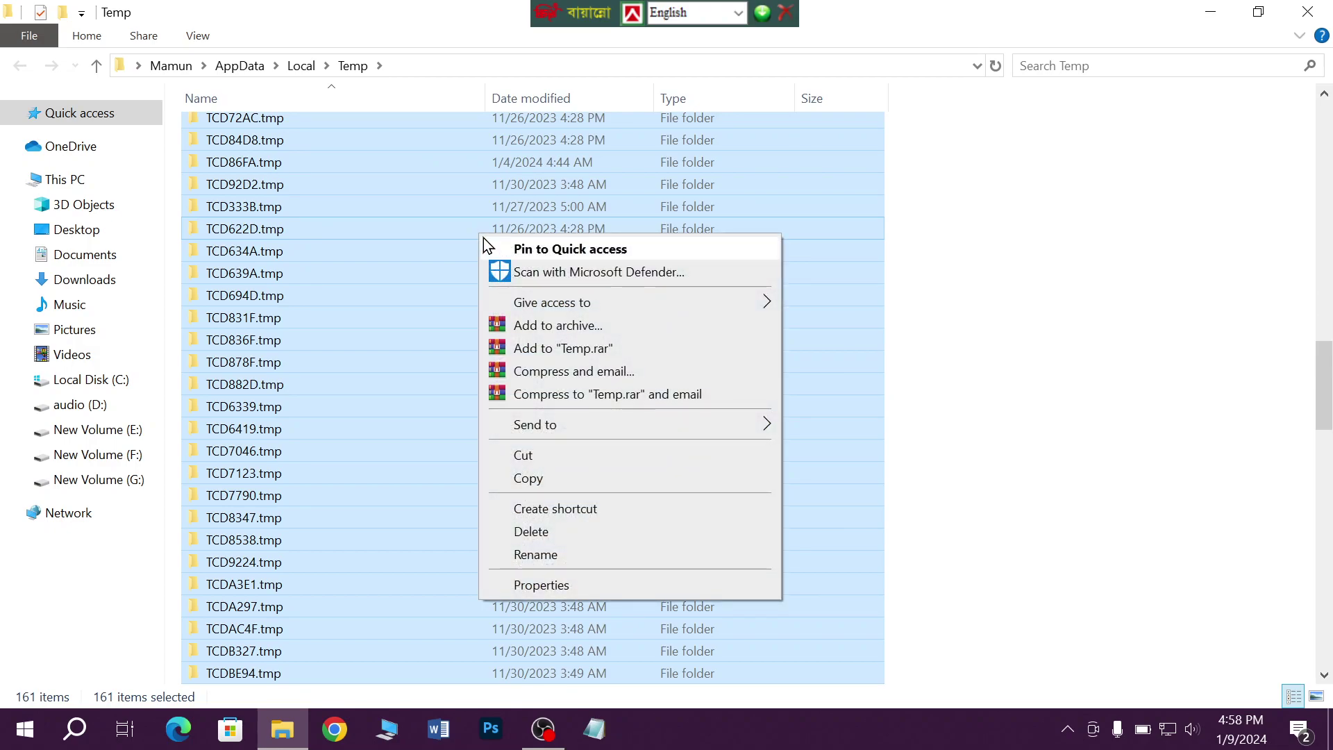
click(573, 539)
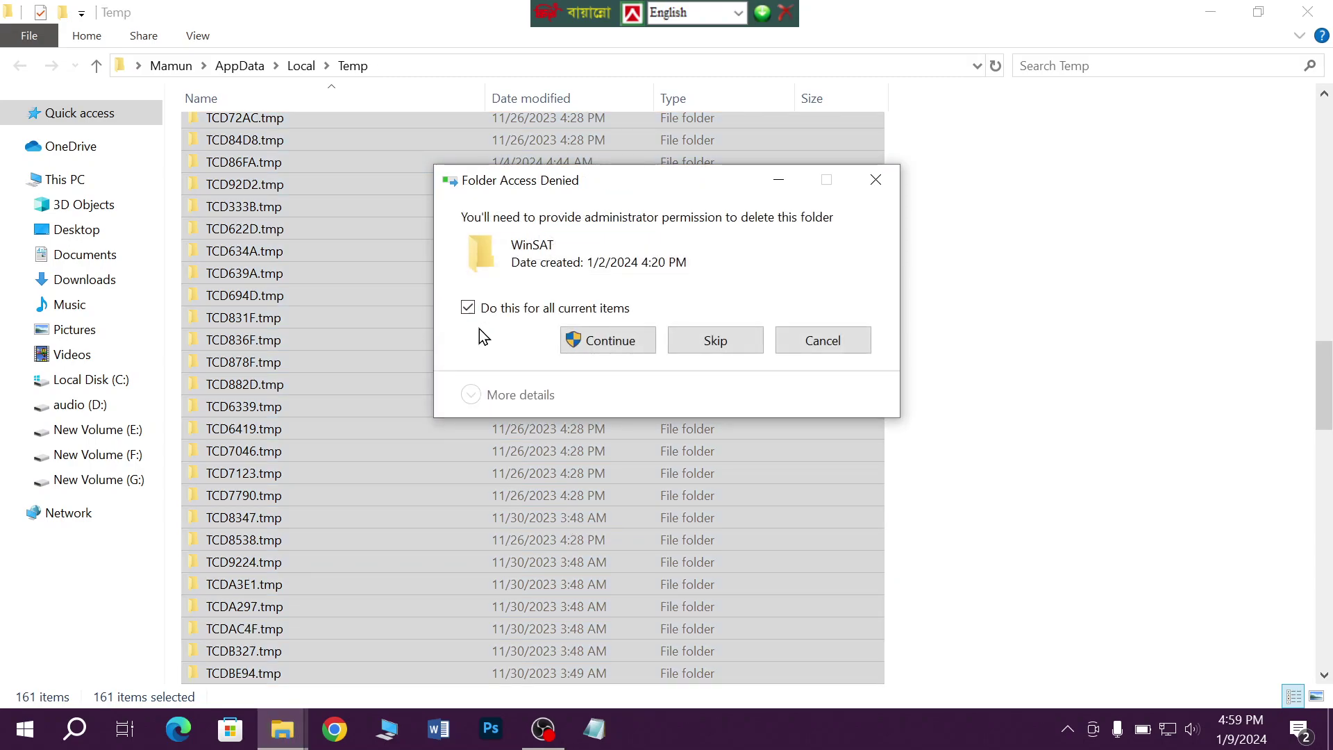
click(602, 343)
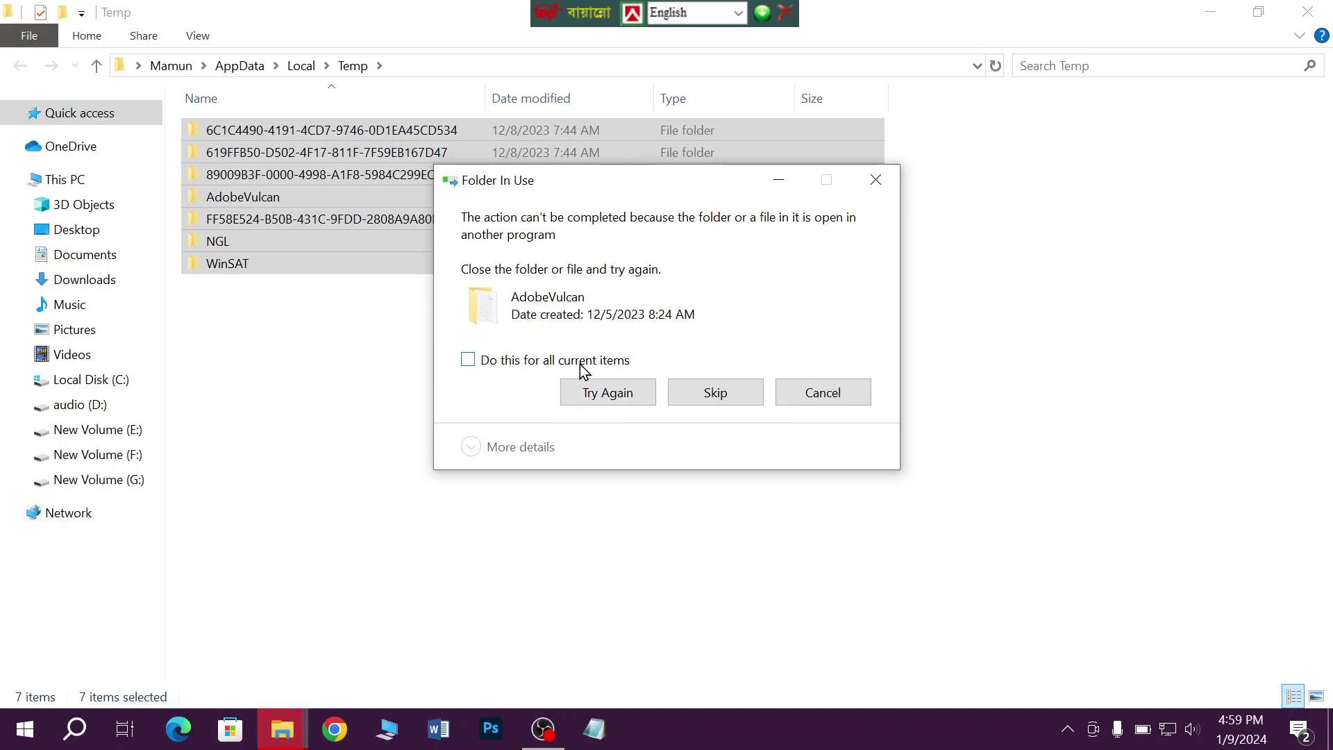
click(601, 394)
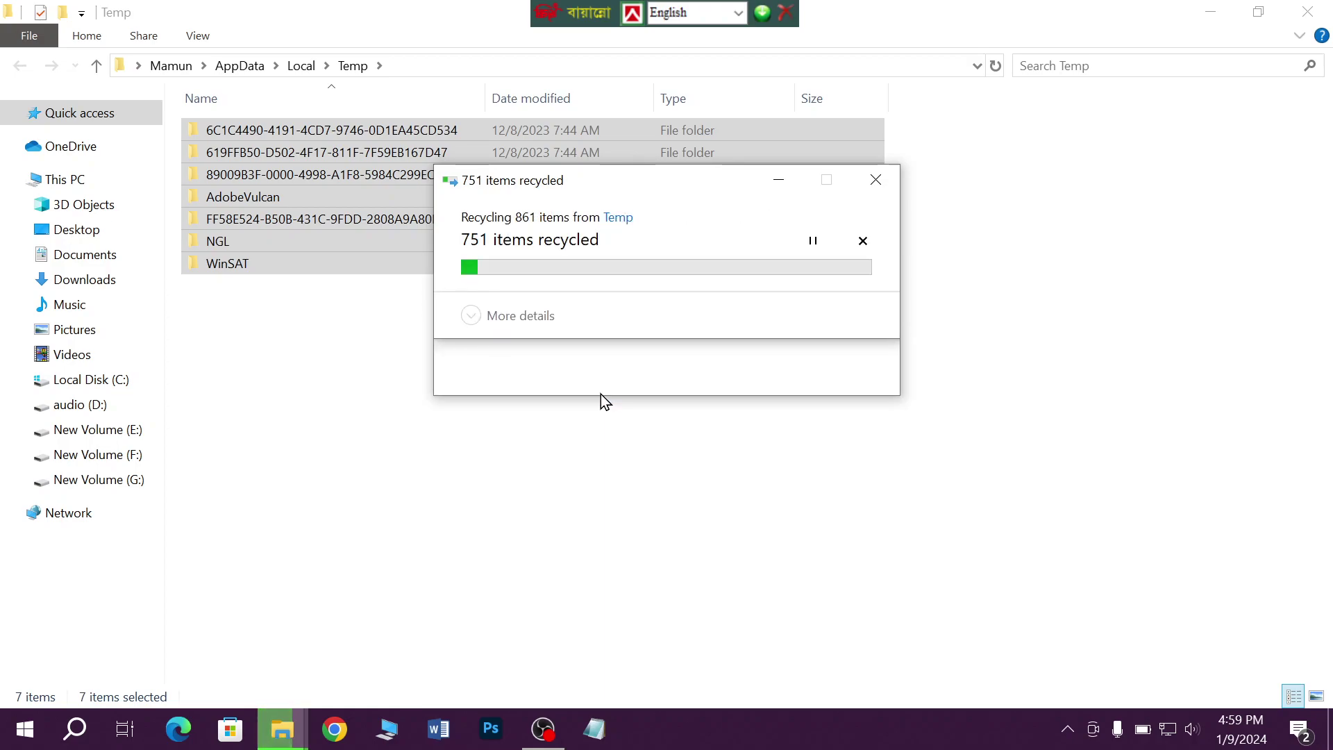
click(601, 394)
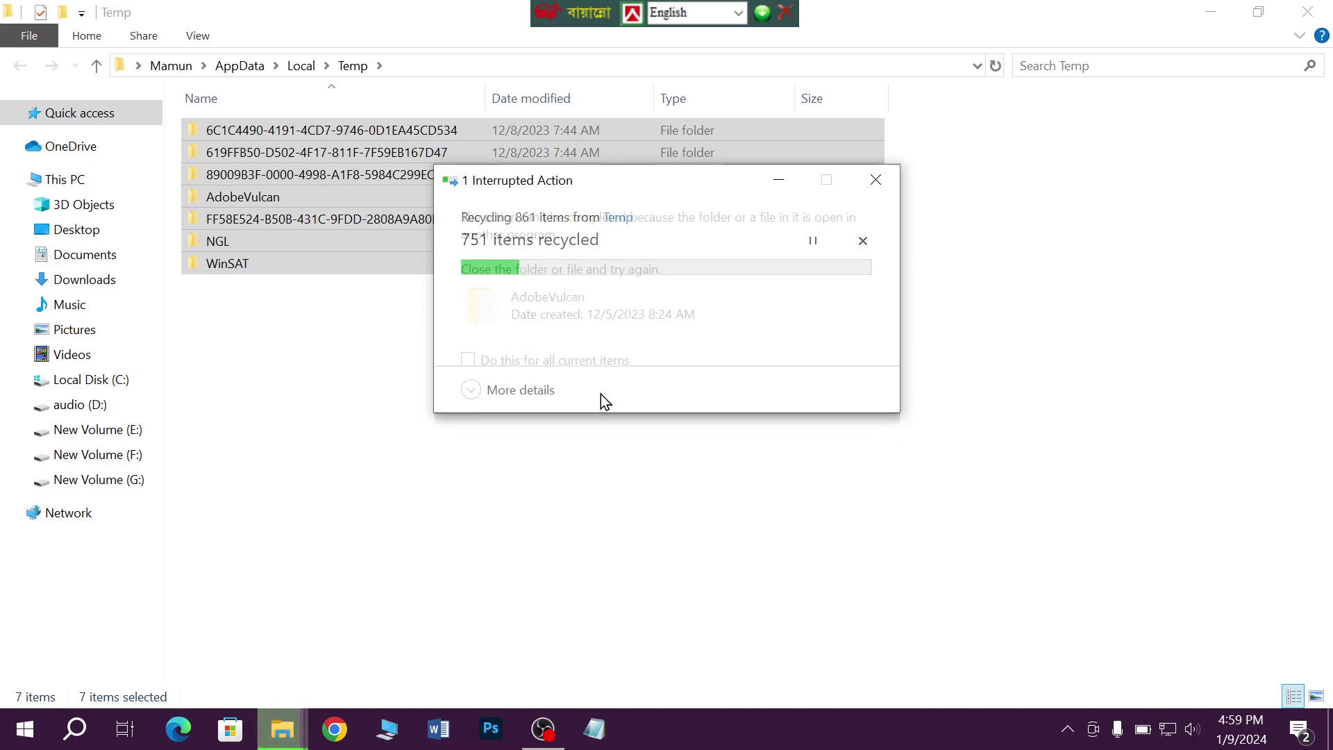
key(Escape)
click(365, 386)
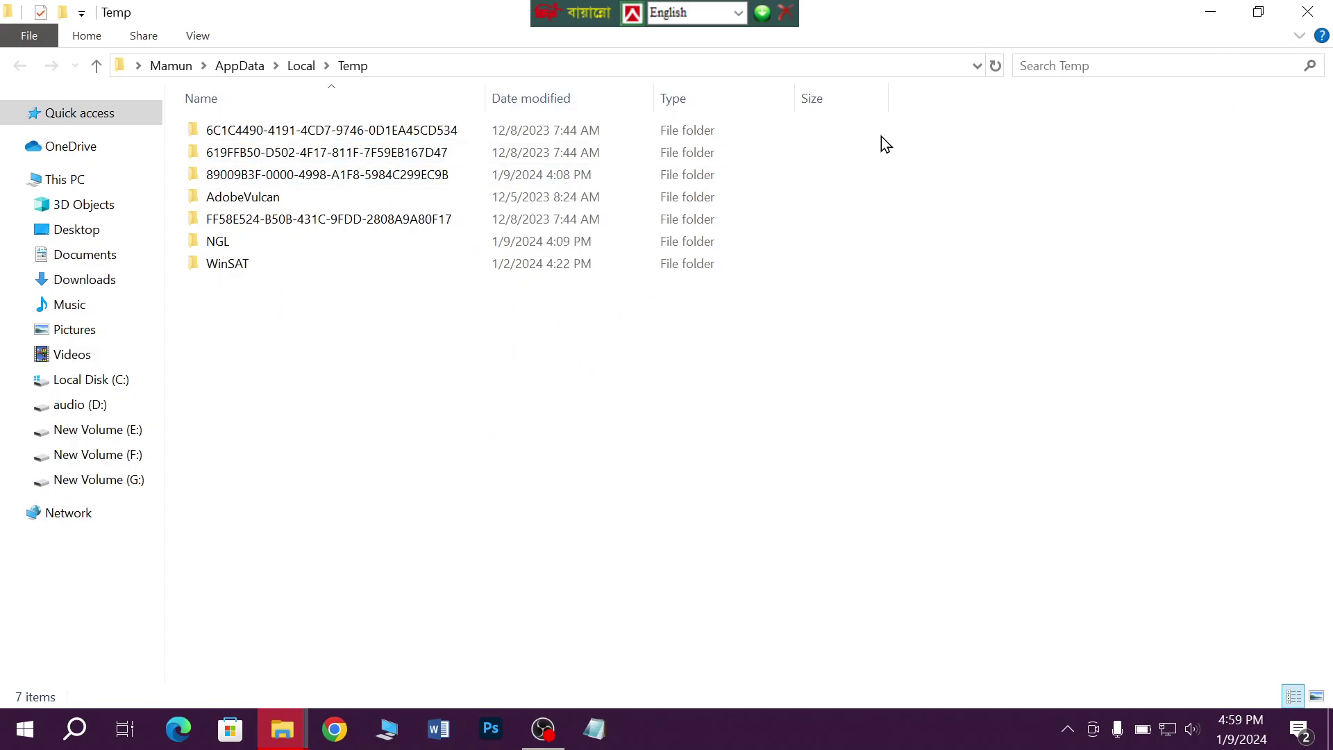
Step: Open the Windows Prefetch folder by running the command prefetch from the Run dialog and granting permanent access to it
click(75, 728)
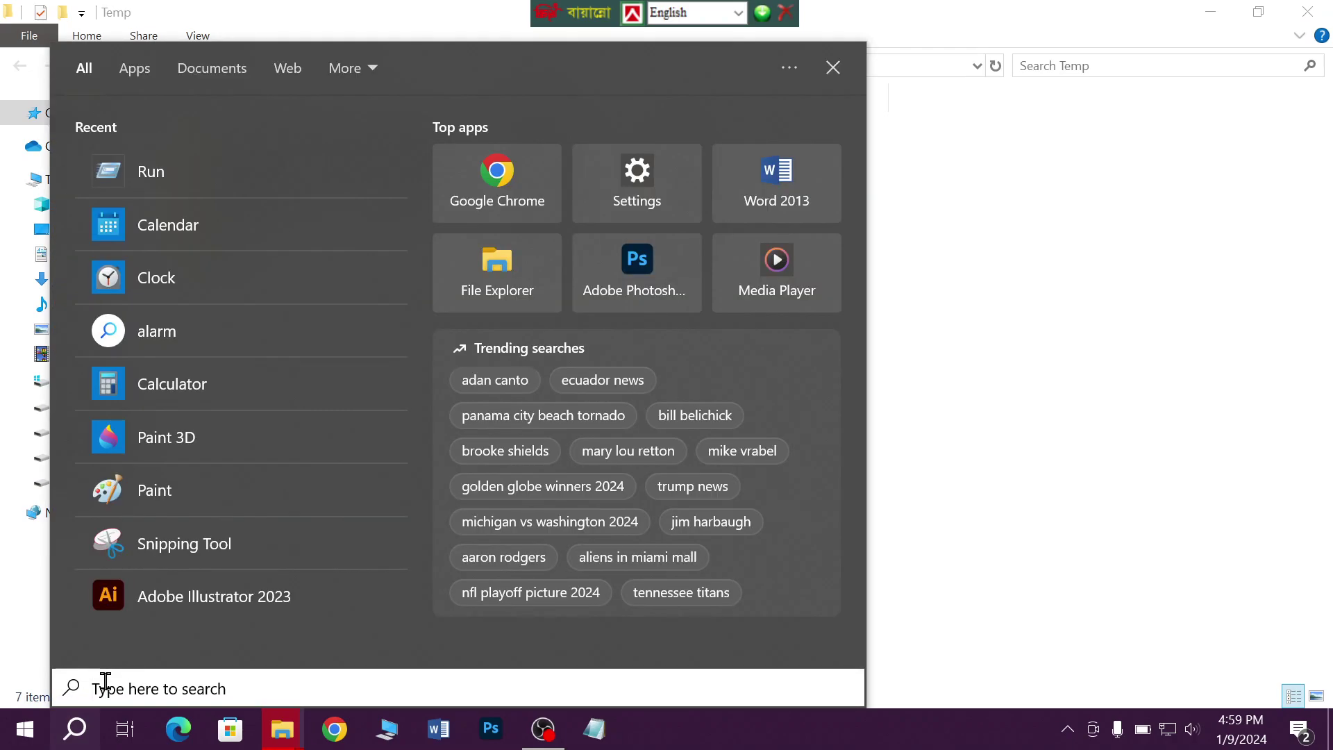
text(ru)
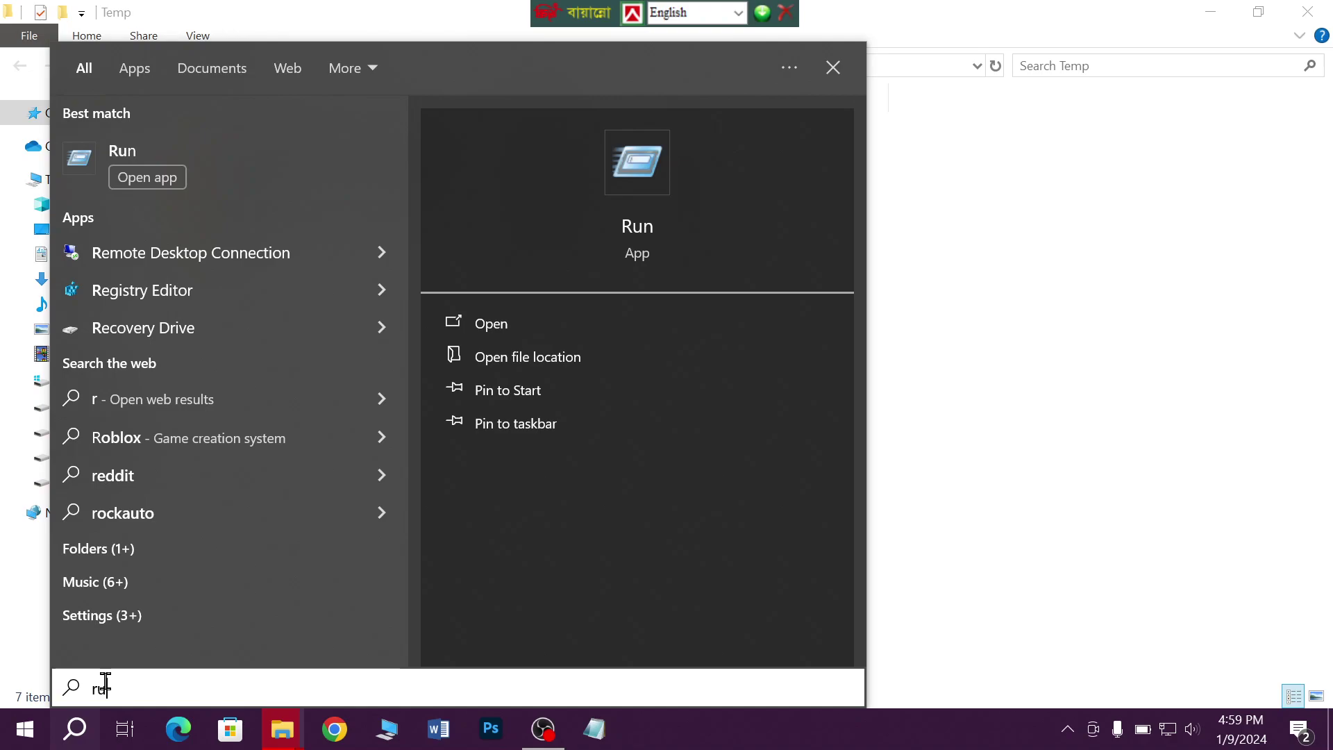
text(n)
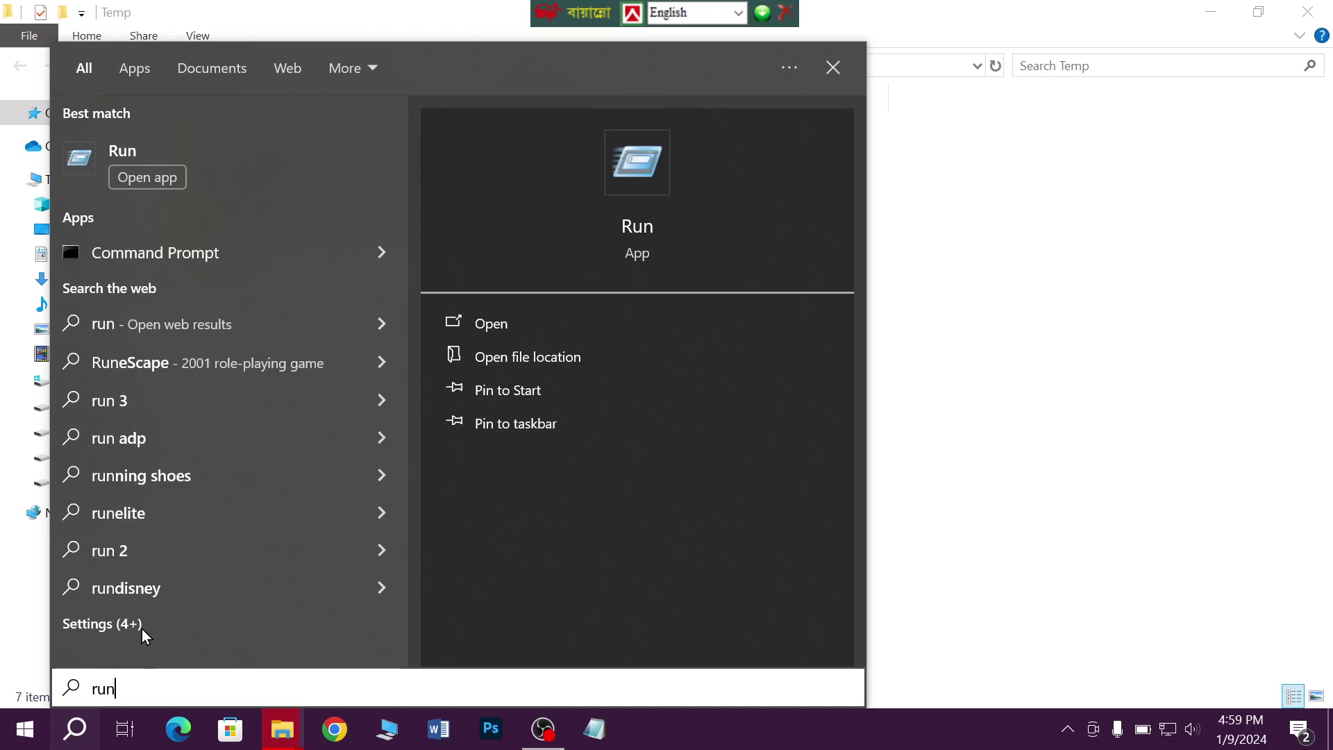
click(215, 149)
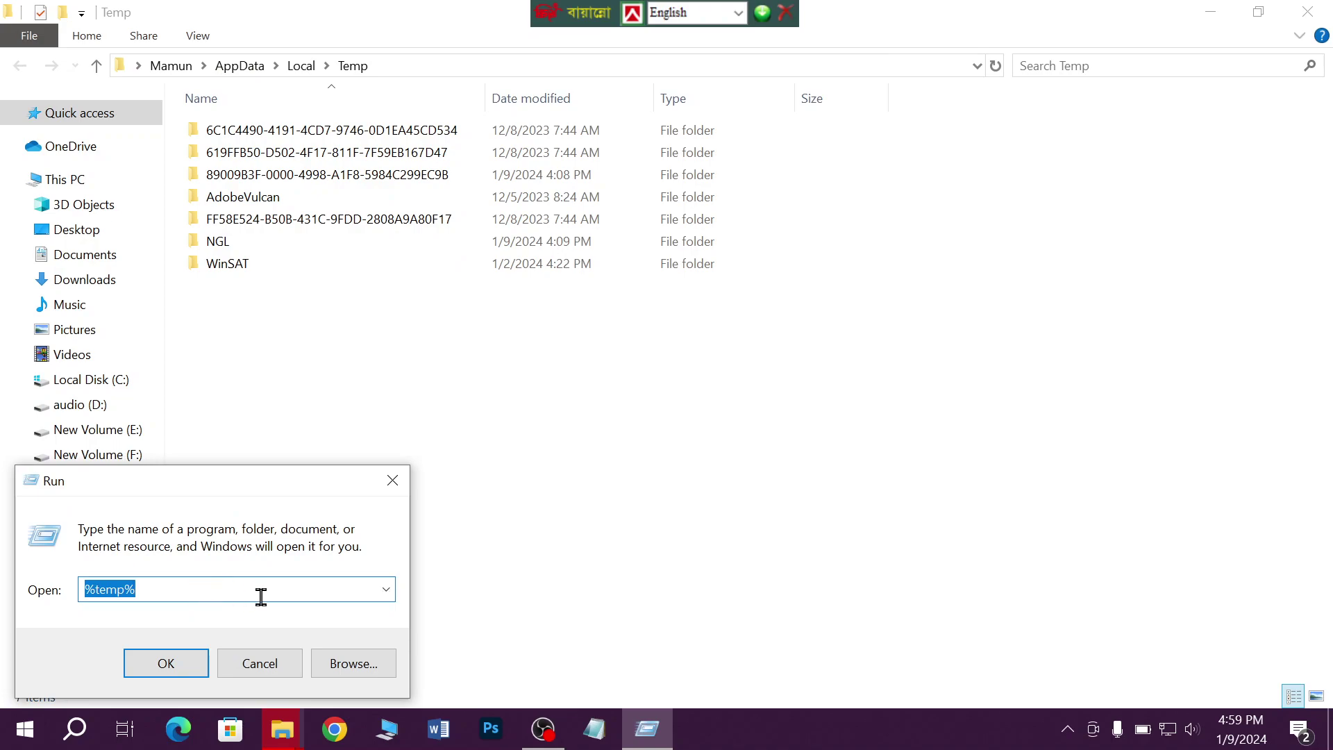
key(BackSpace)
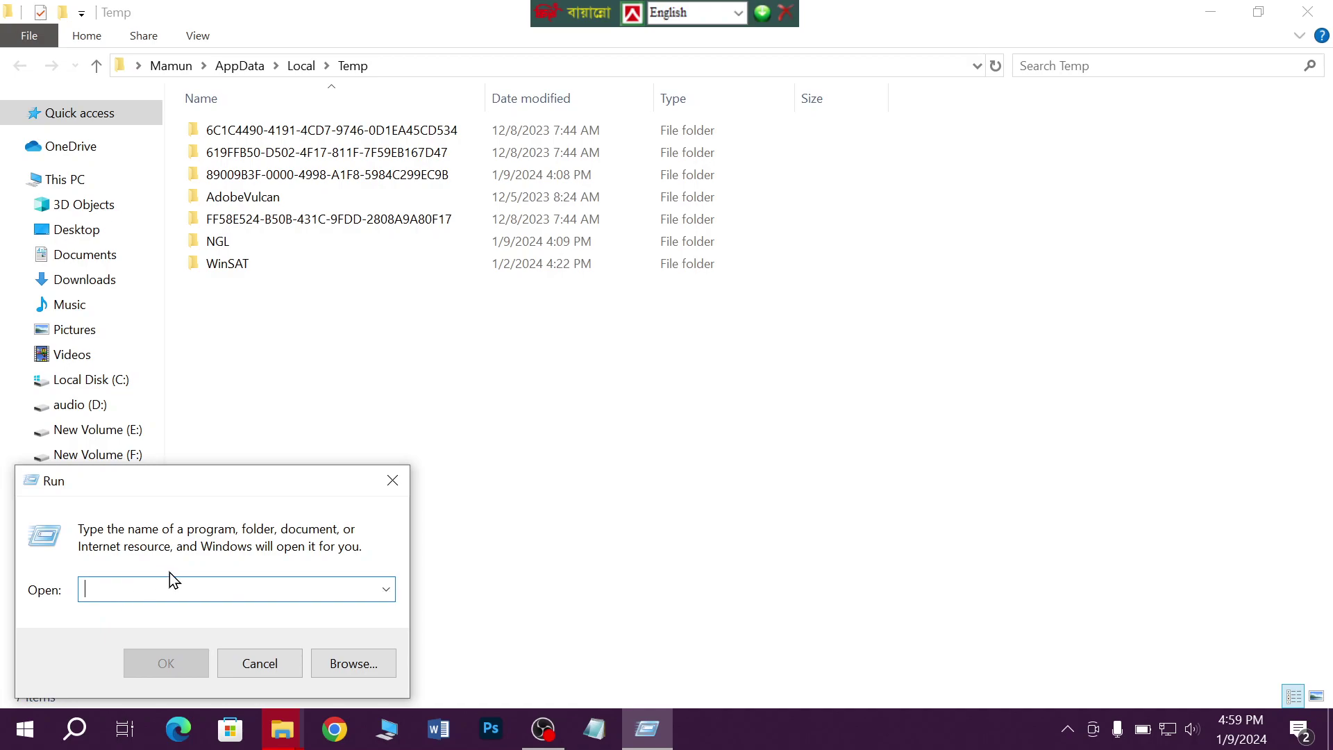
text(p)
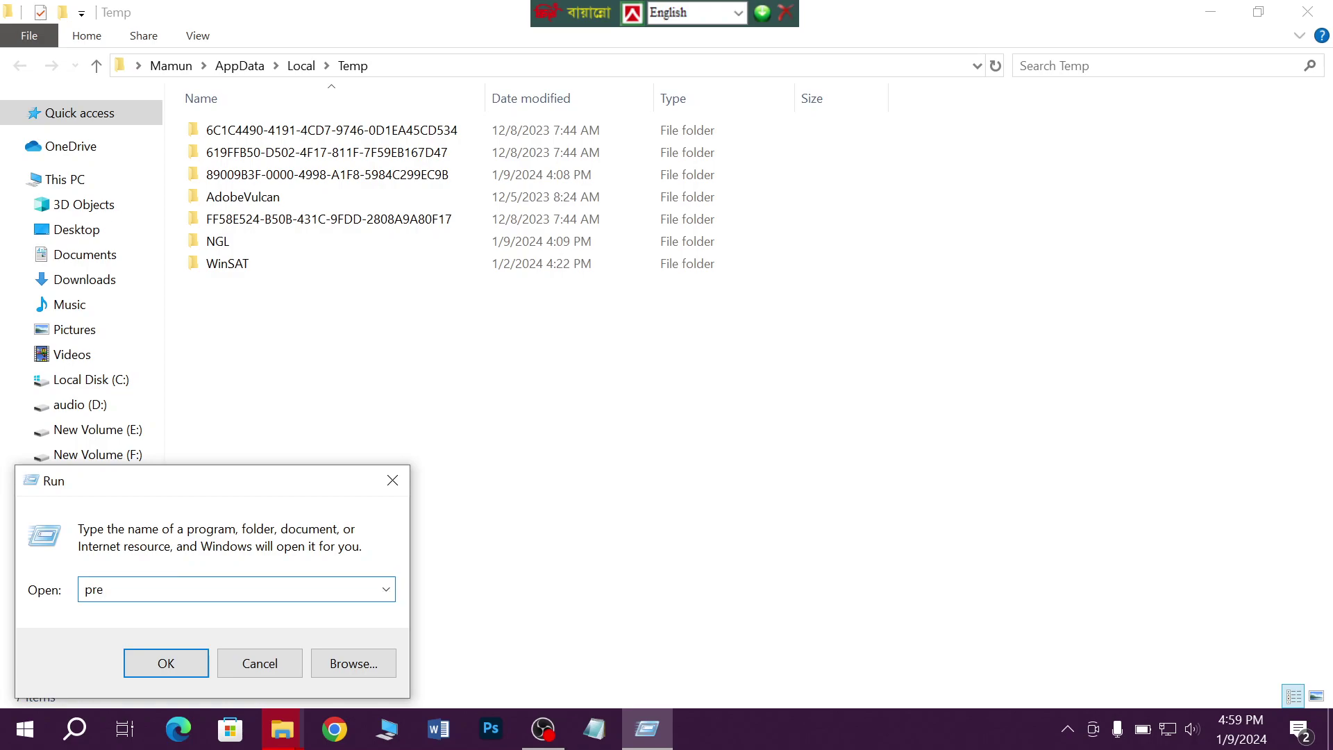
text(refetch)
click(153, 665)
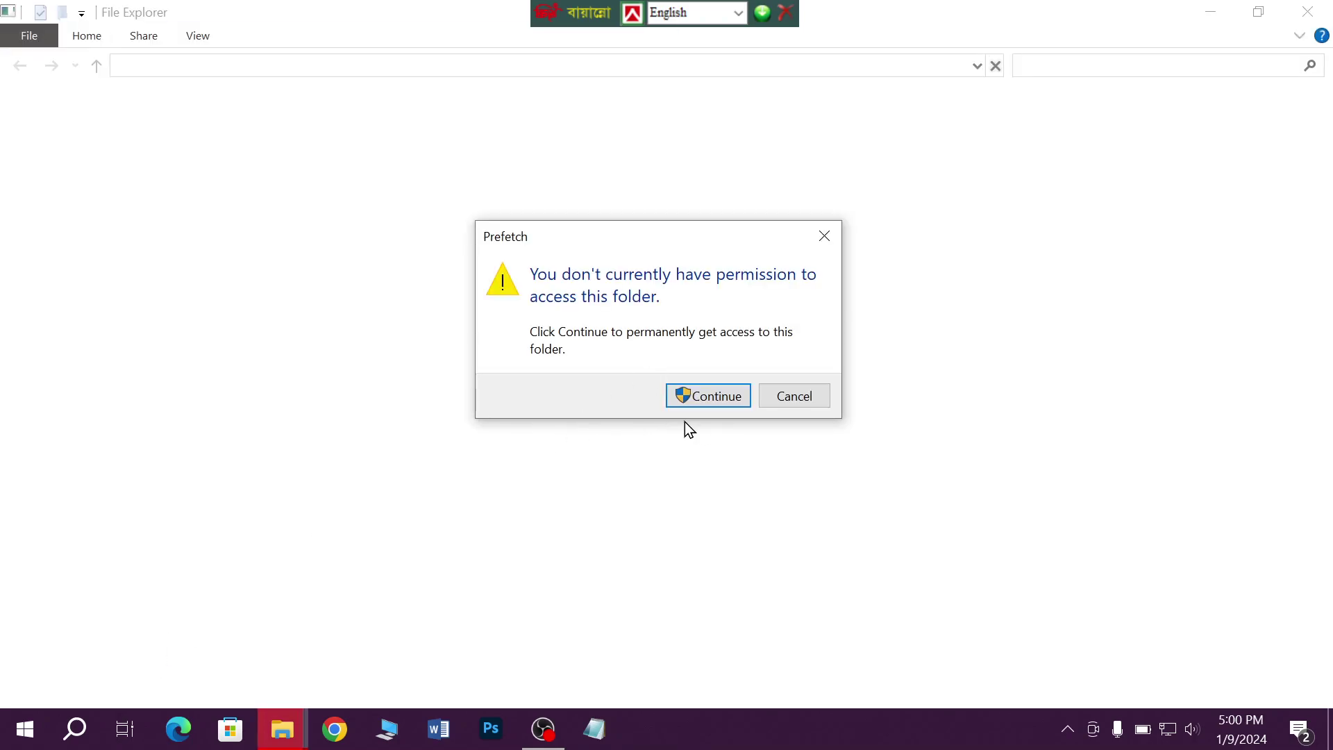
click(694, 391)
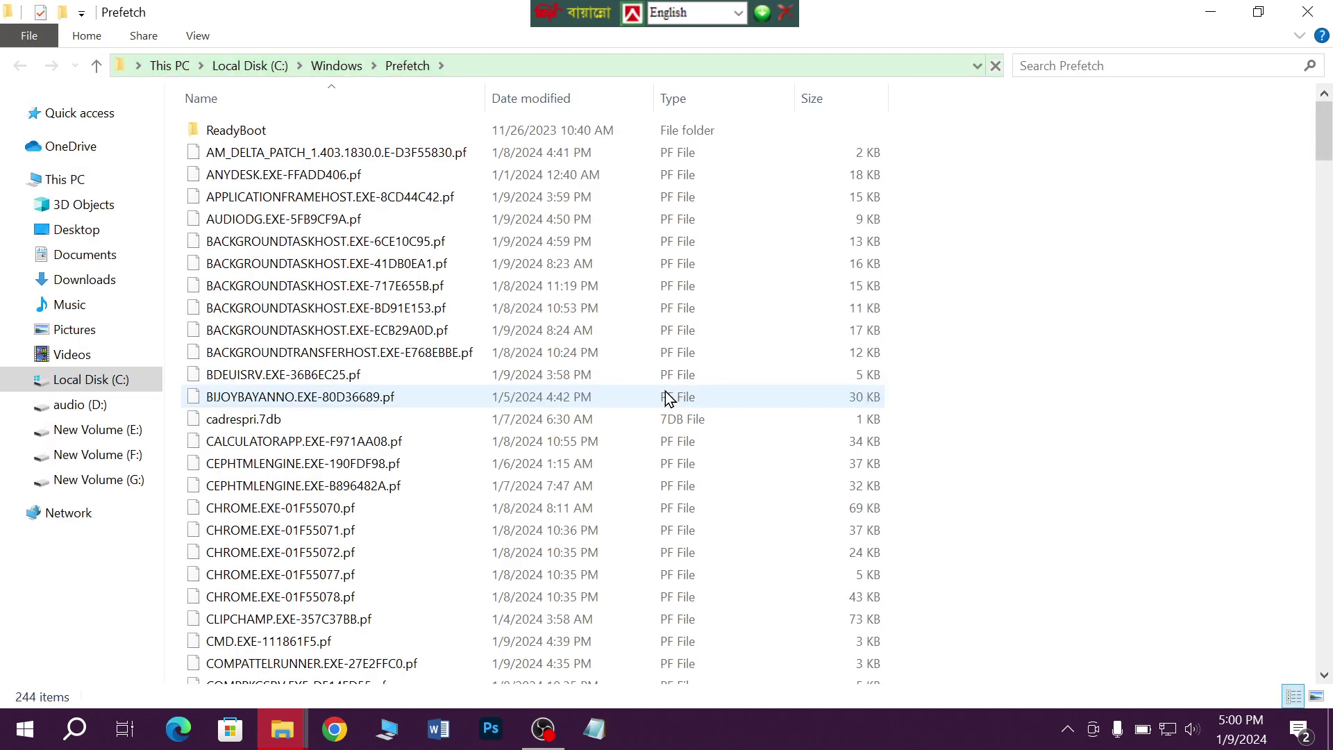
Step: Delete all files and folders in the Windows Prefetch folder
scroll(574, 565, down, 6)
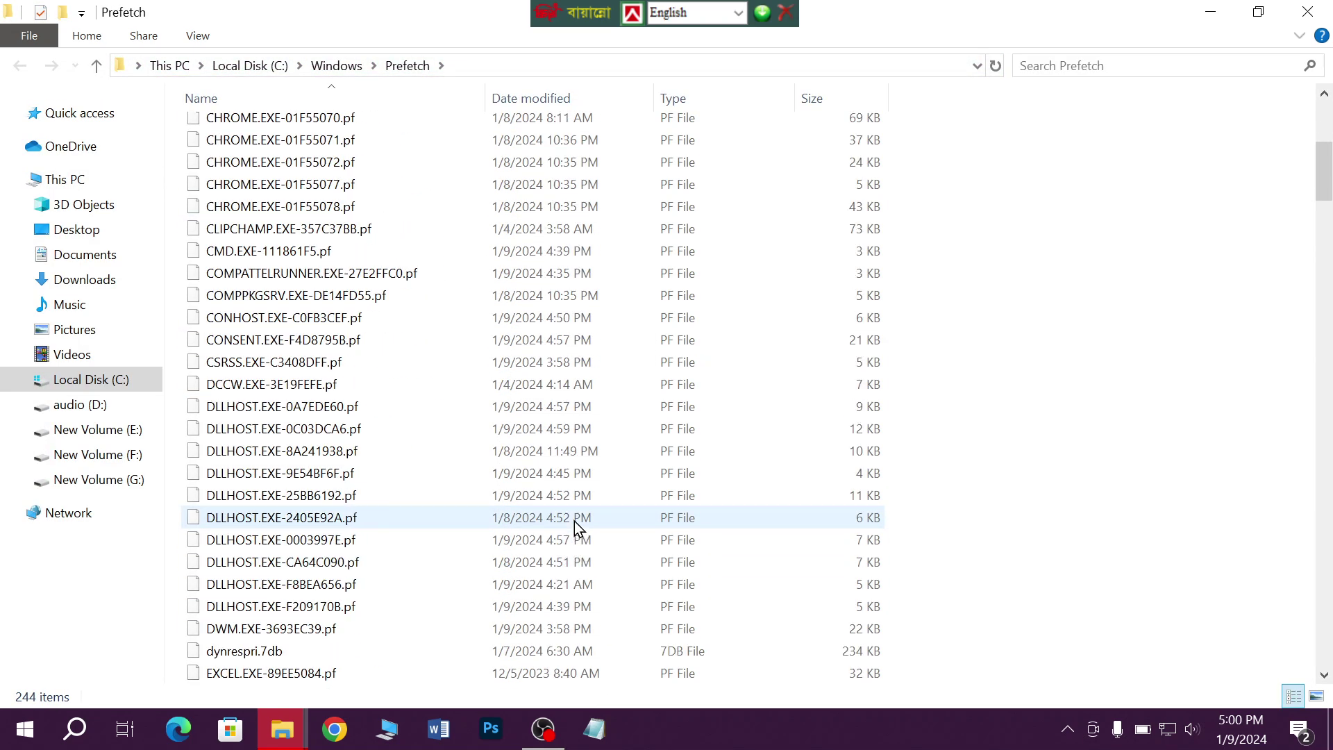
scroll(574, 521, up, 2)
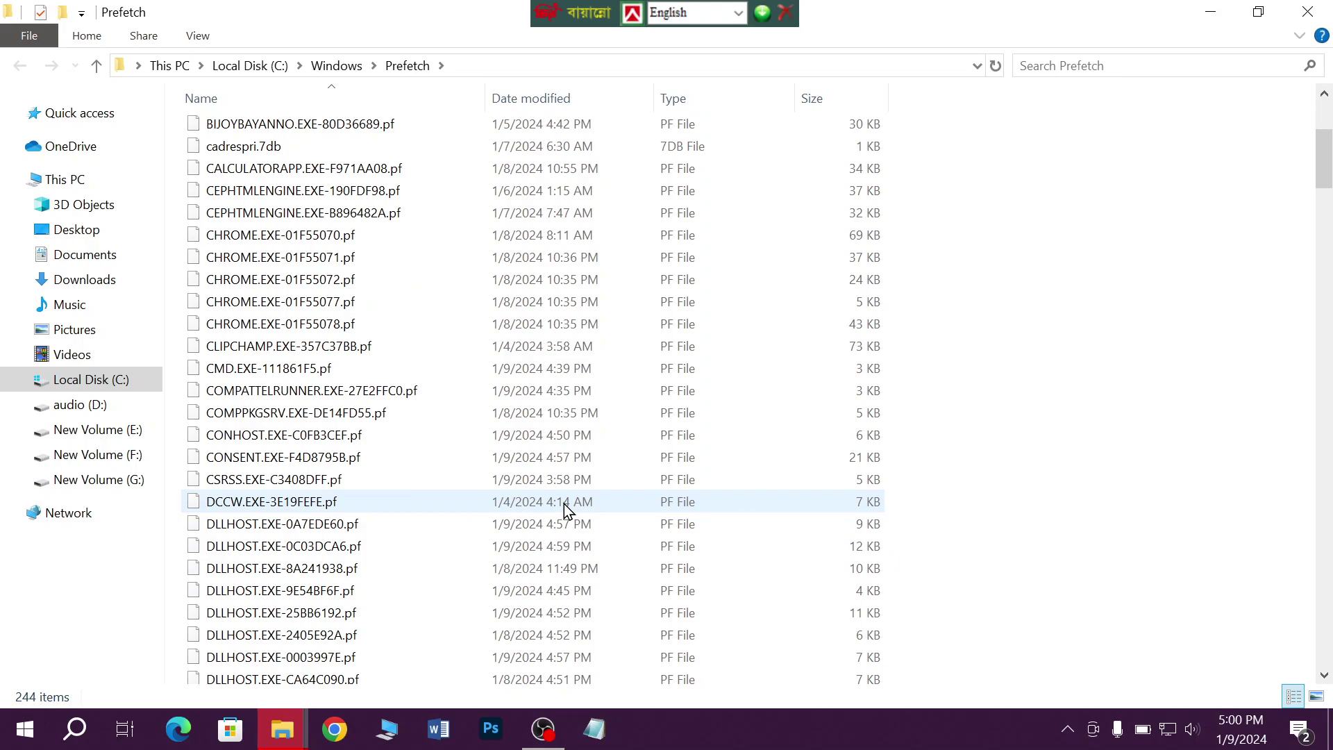
key(ctrl+a)
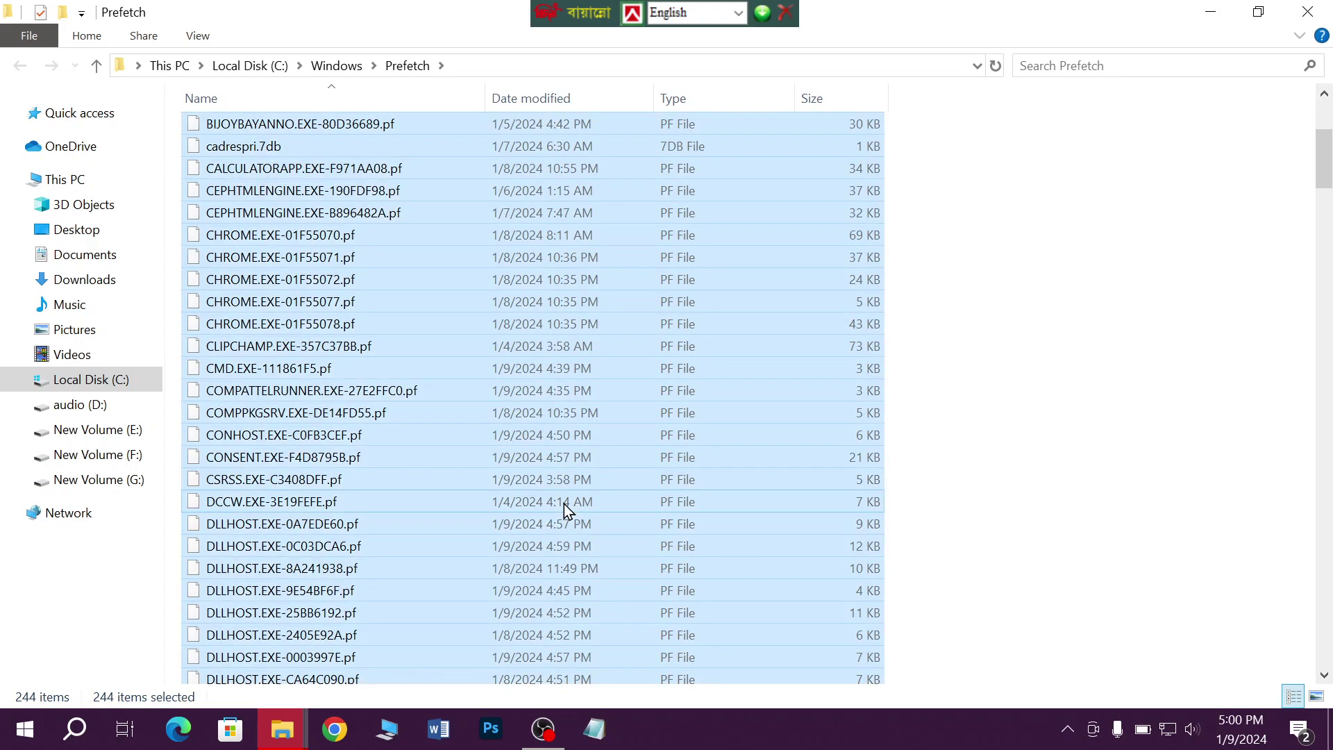
right_click(594, 411)
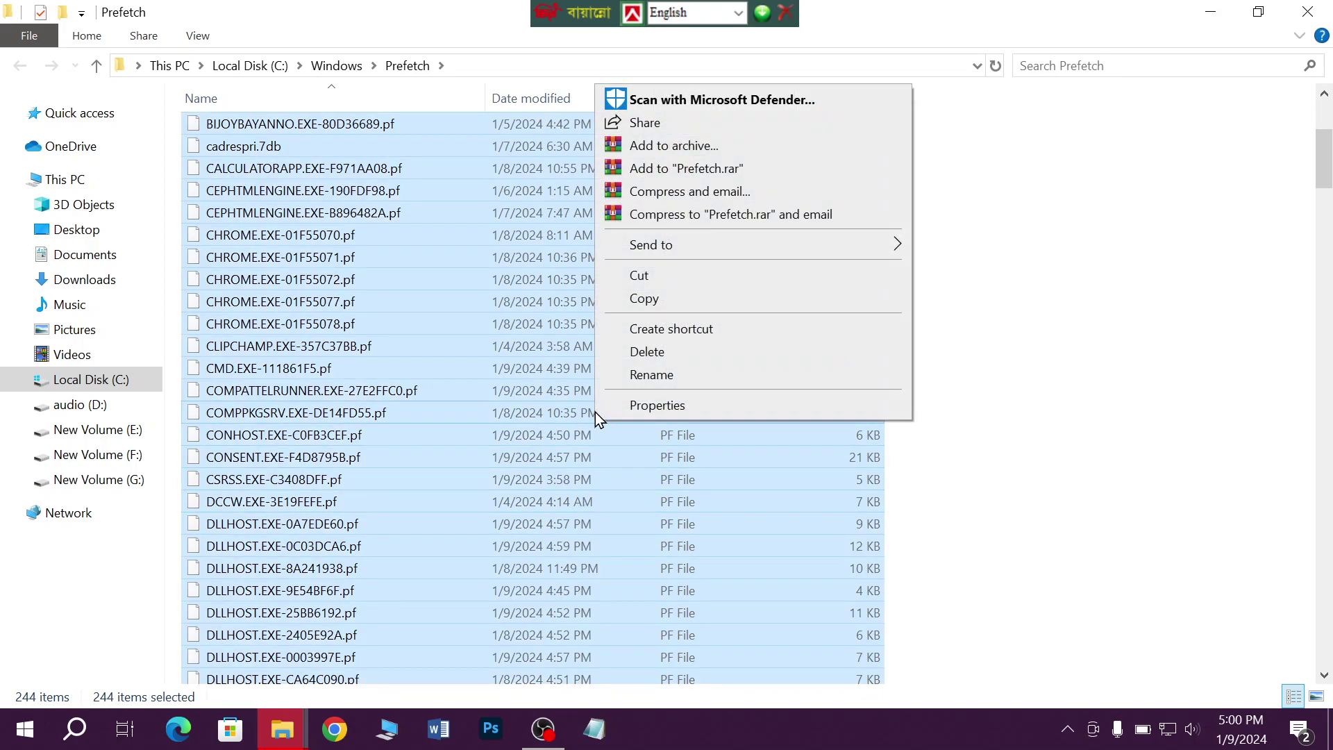
click(665, 353)
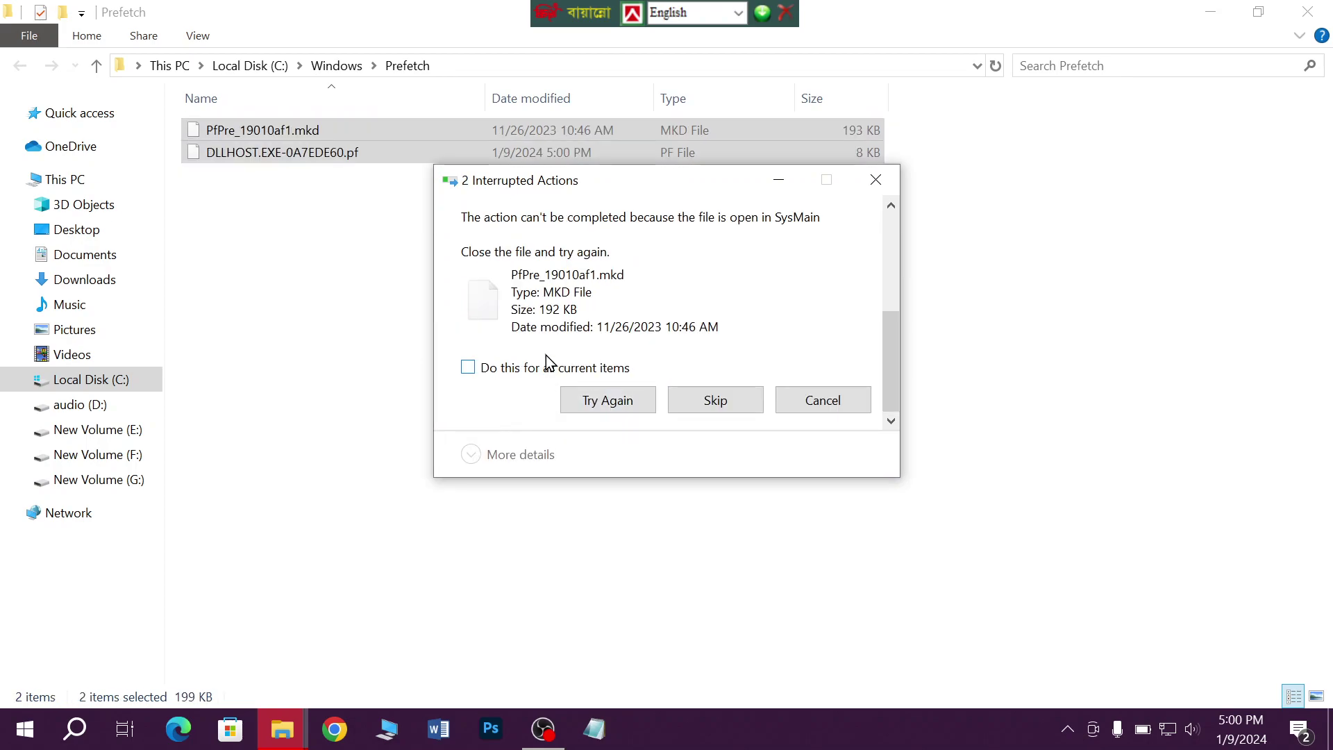
Step: Retry deleting the in-use Prefetch files, then cancel all pending deletions, including the one for the AdobeVulcan folder
click(598, 406)
click(587, 402)
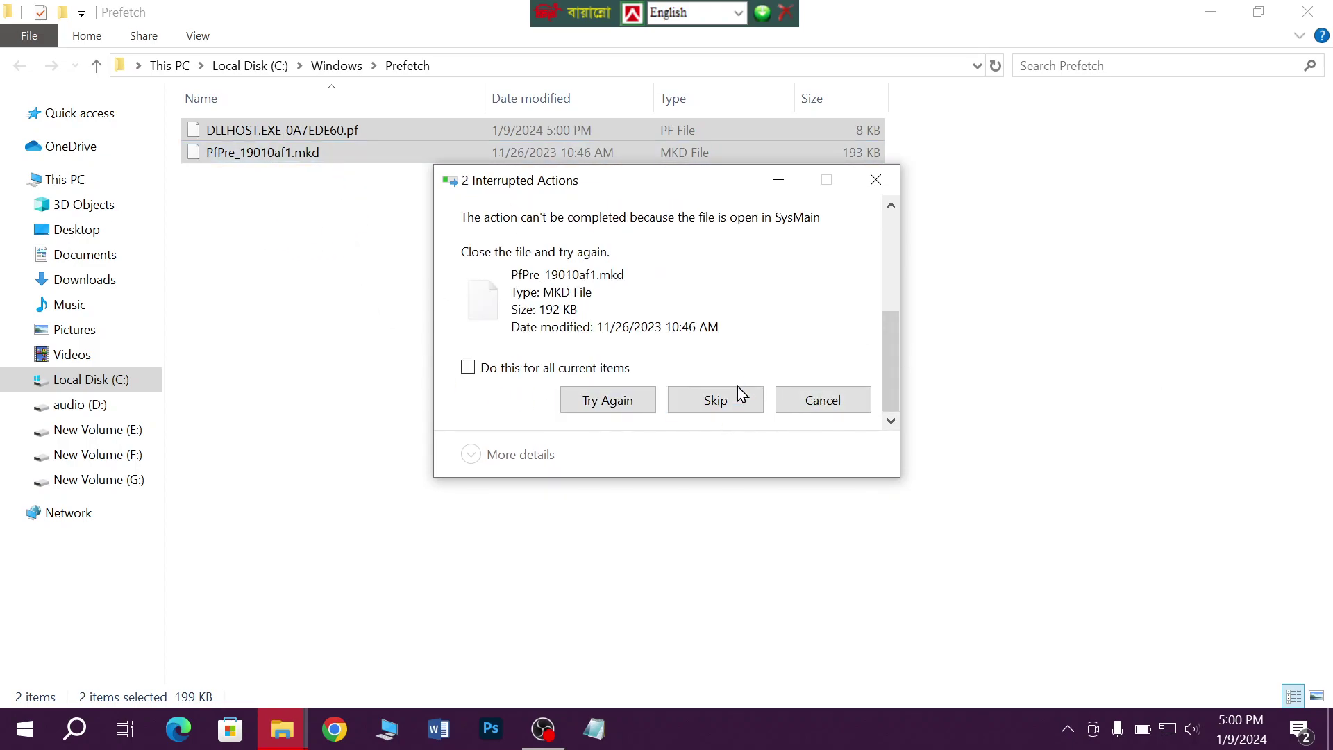
click(874, 182)
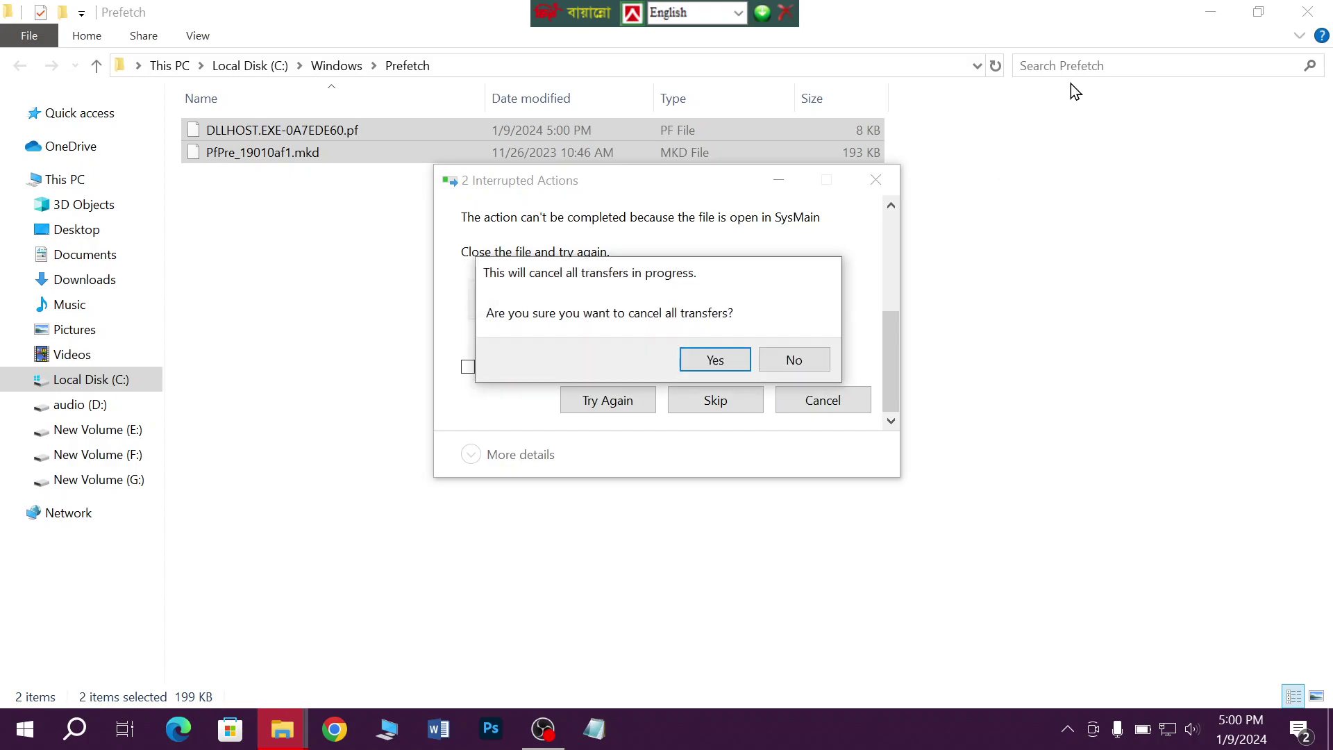
click(713, 361)
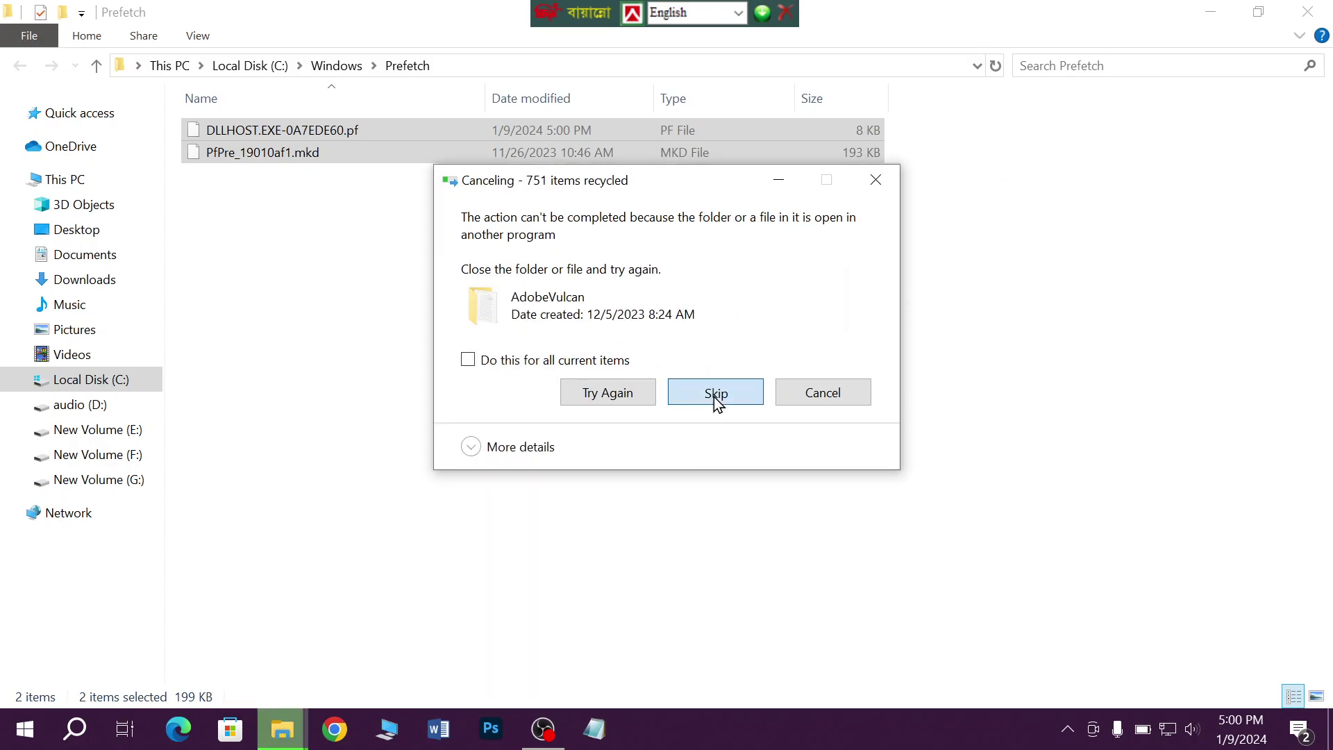
click(876, 185)
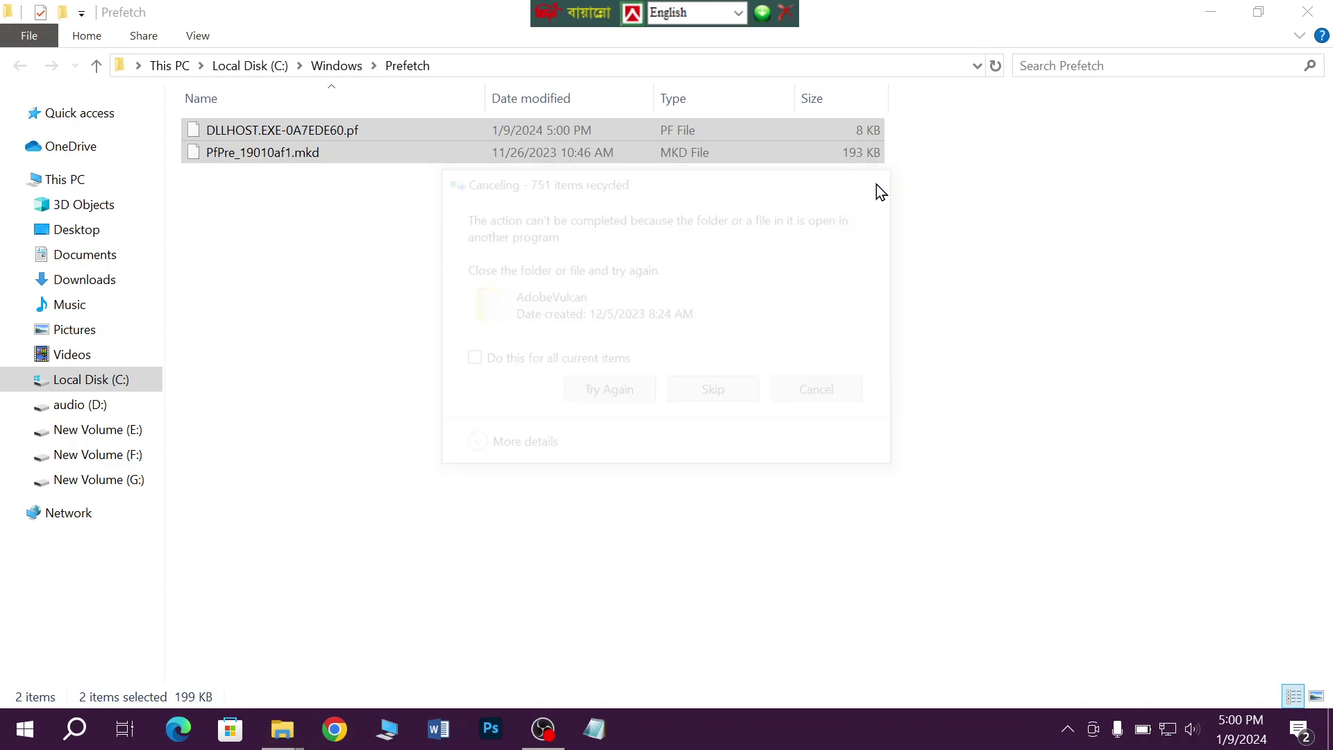
Step: Close the Prefetch and Temp folder windows and refresh the desktop
click(1313, 19)
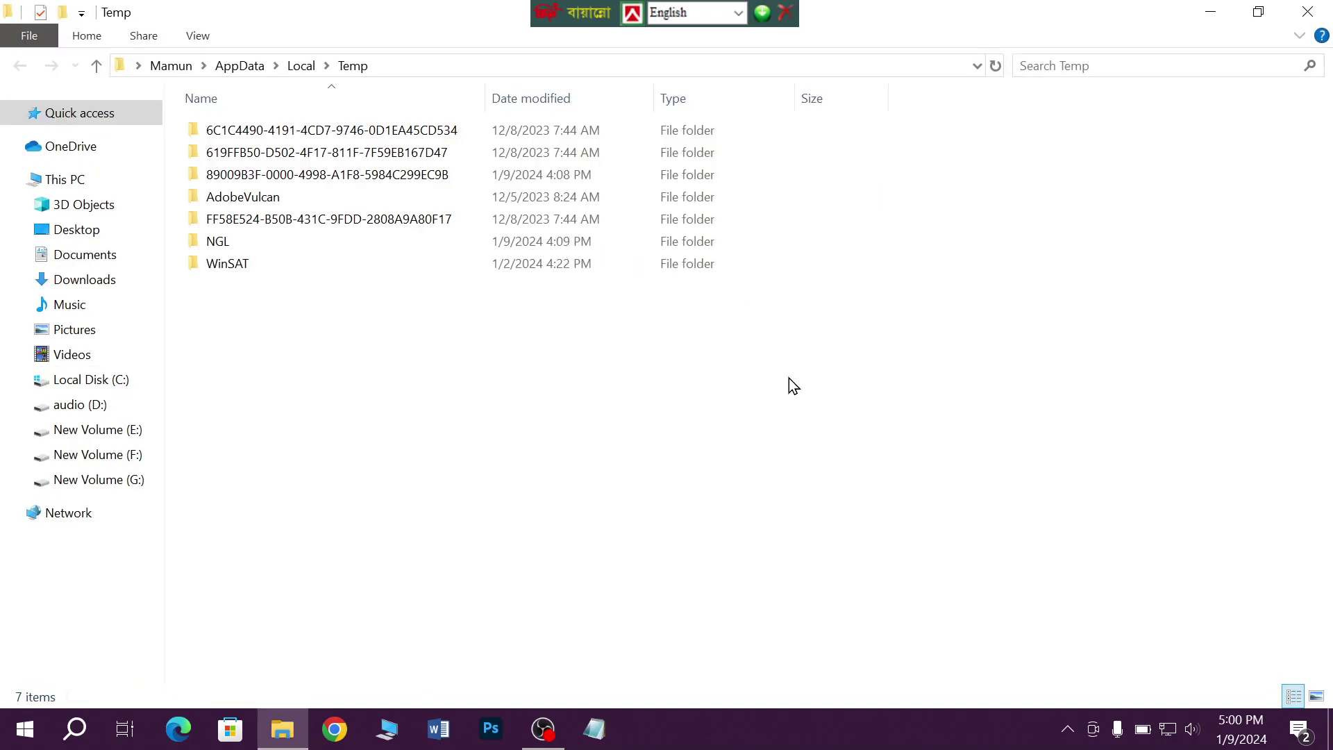
click(1308, 12)
right_click(770, 353)
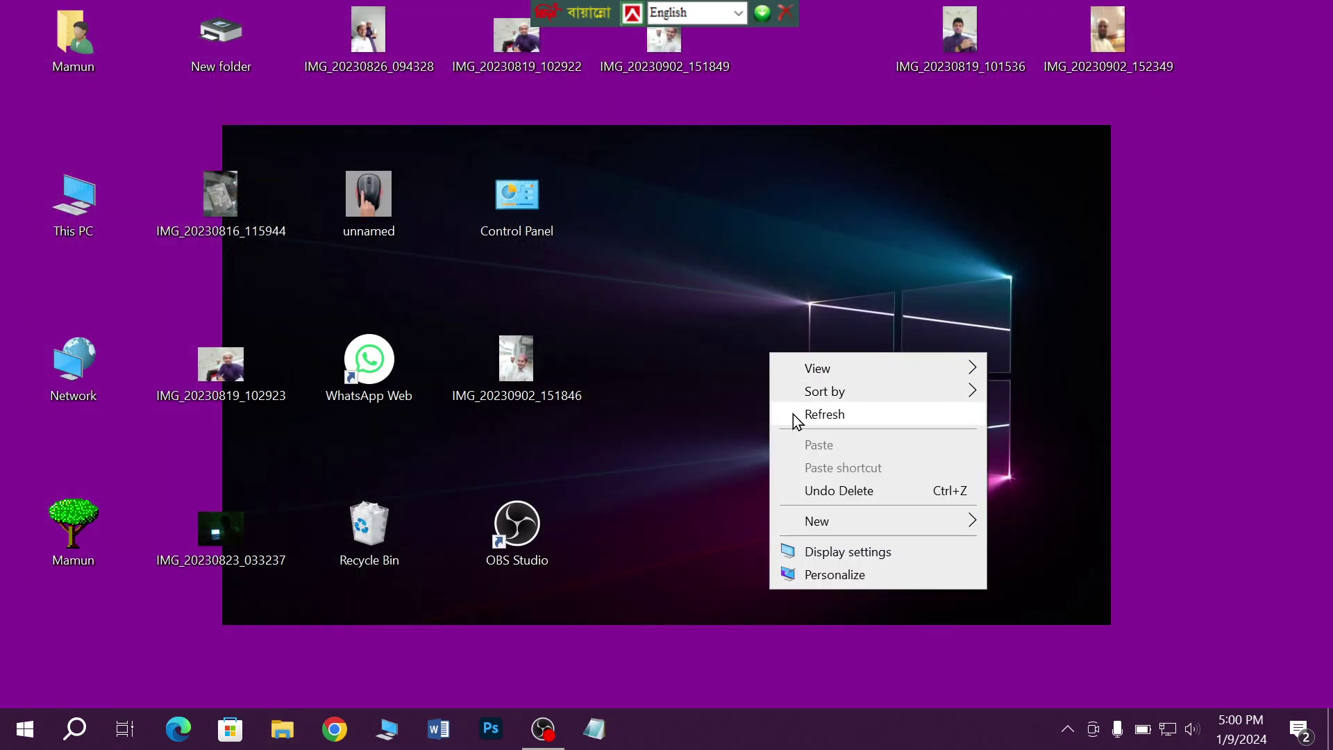
click(799, 415)
Step: Open the user's Recent folder by running the command recent from the Run dialog
click(81, 739)
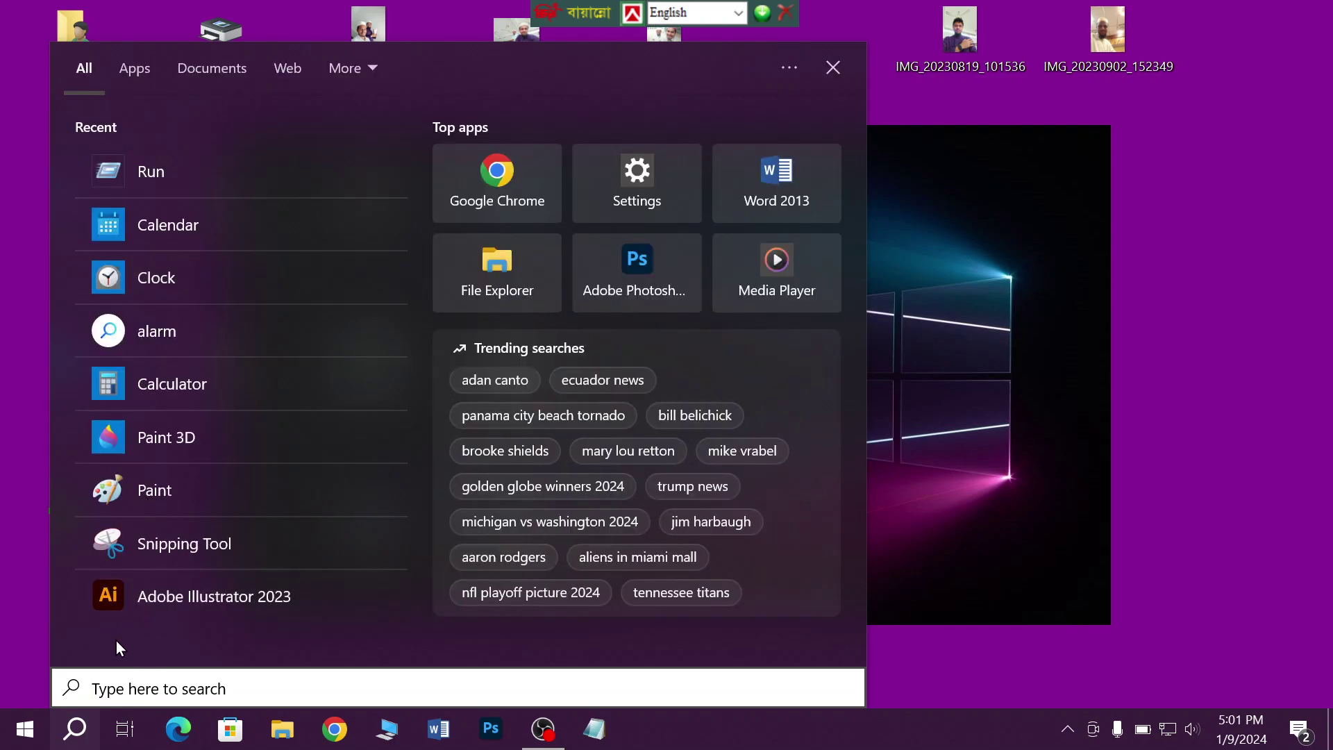
text(run)
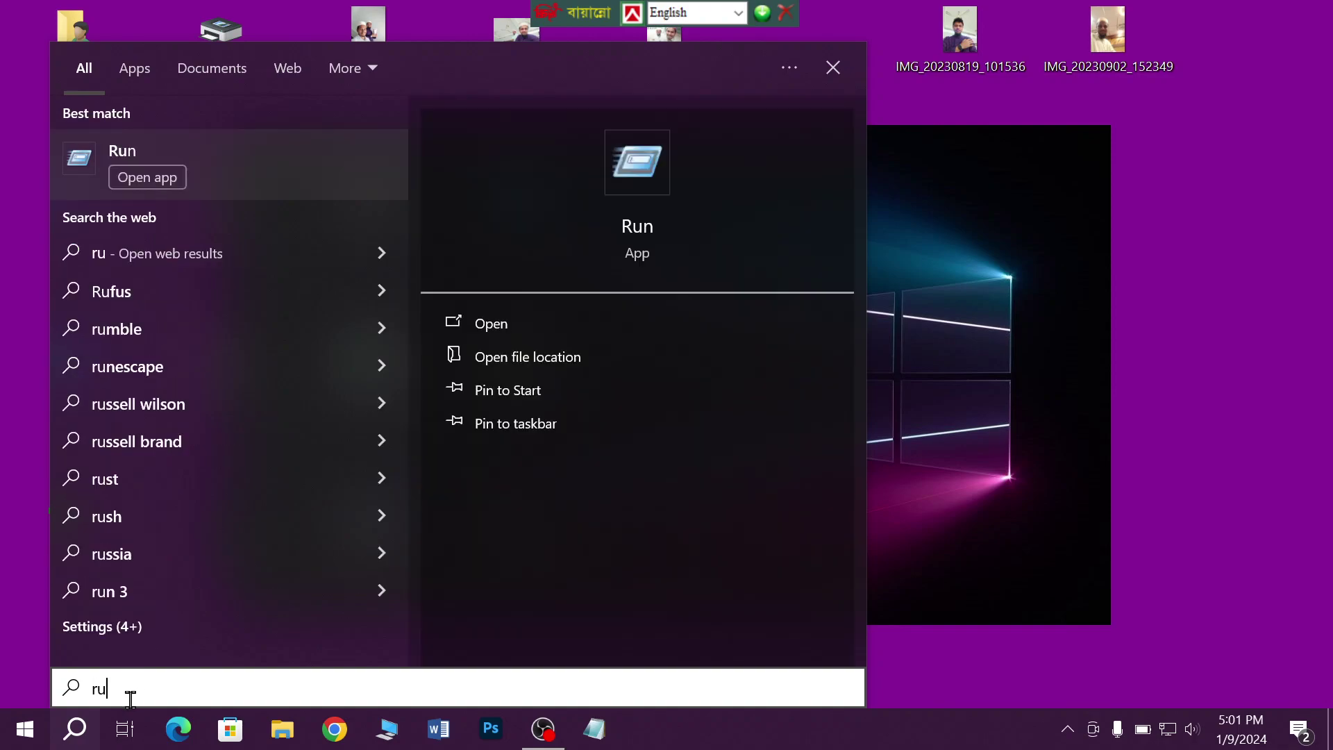
click(230, 153)
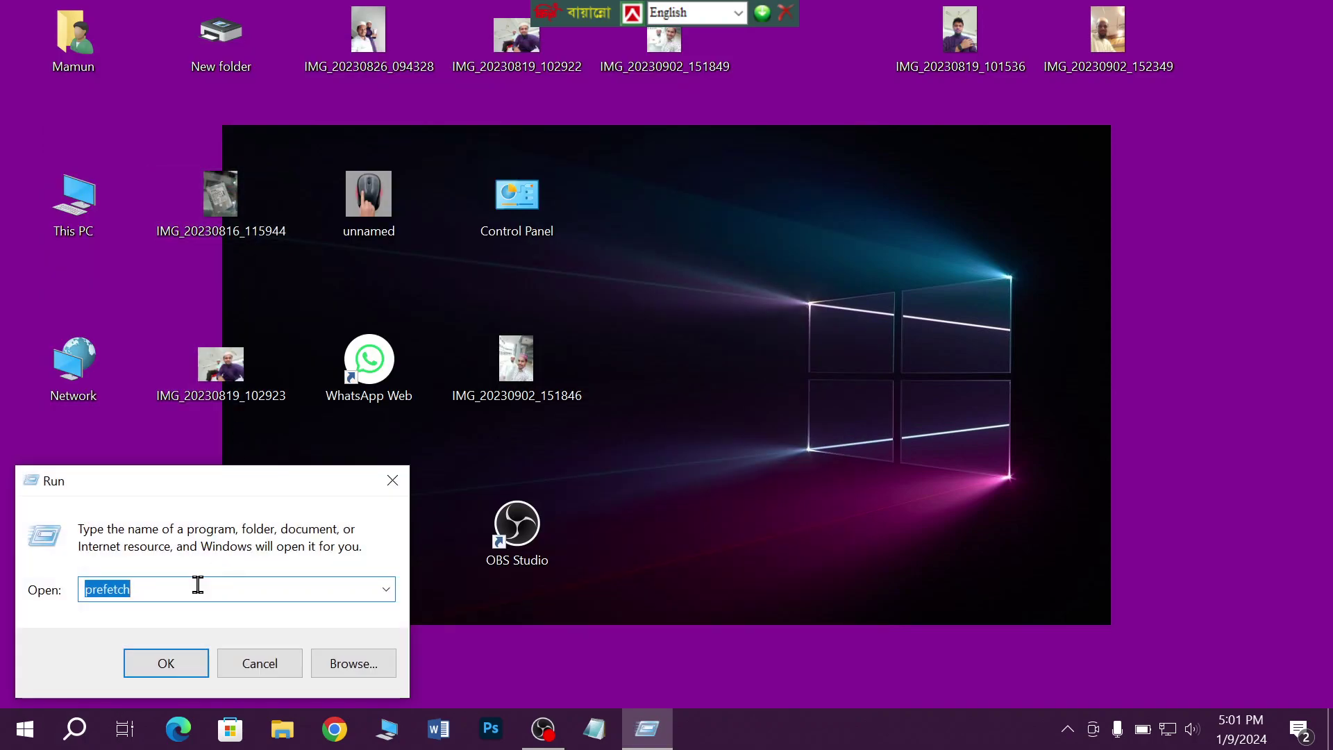
key(BackSpace)
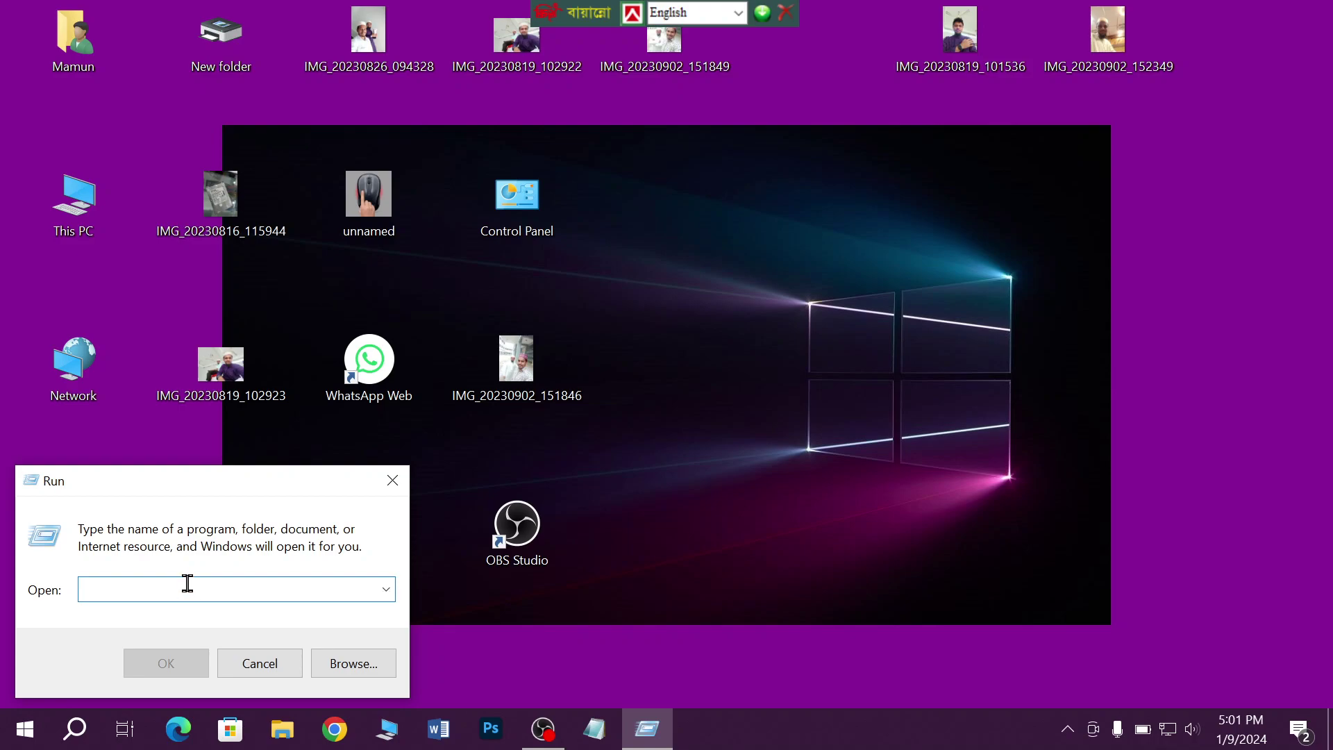
text(recent)
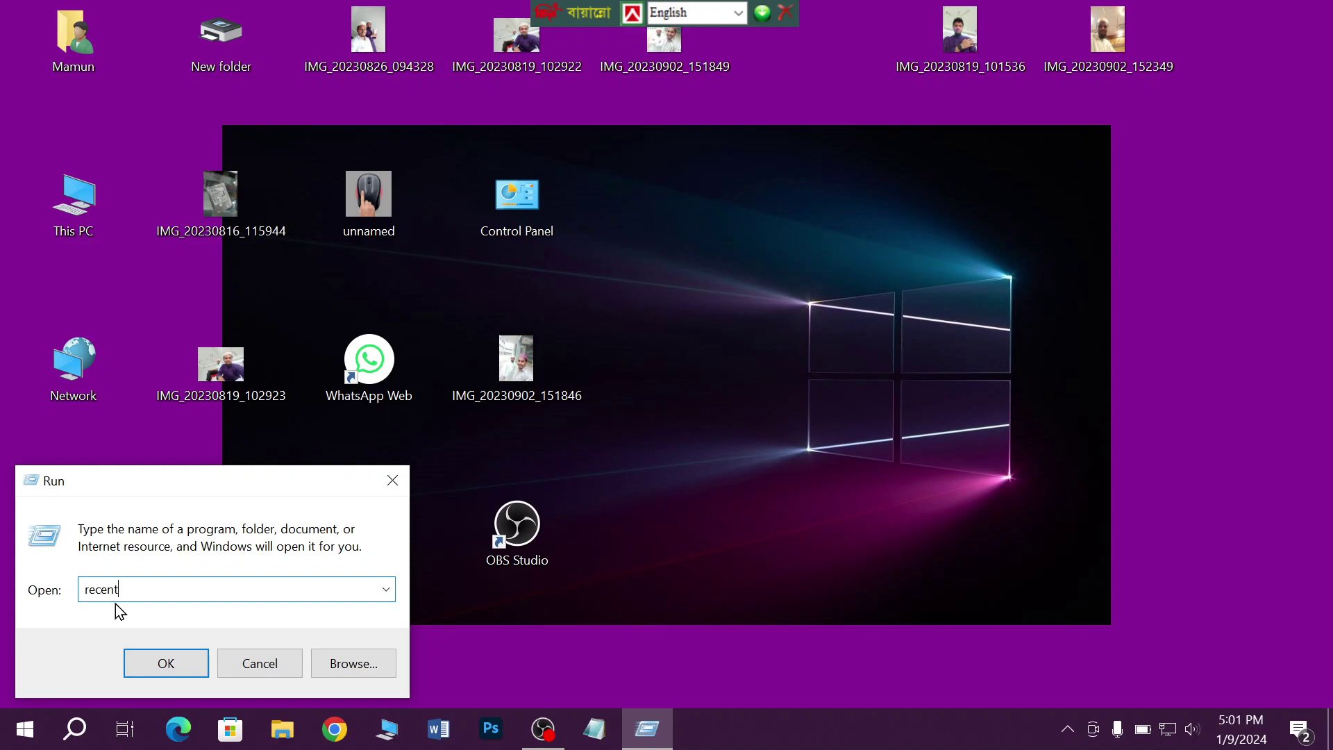
click(157, 663)
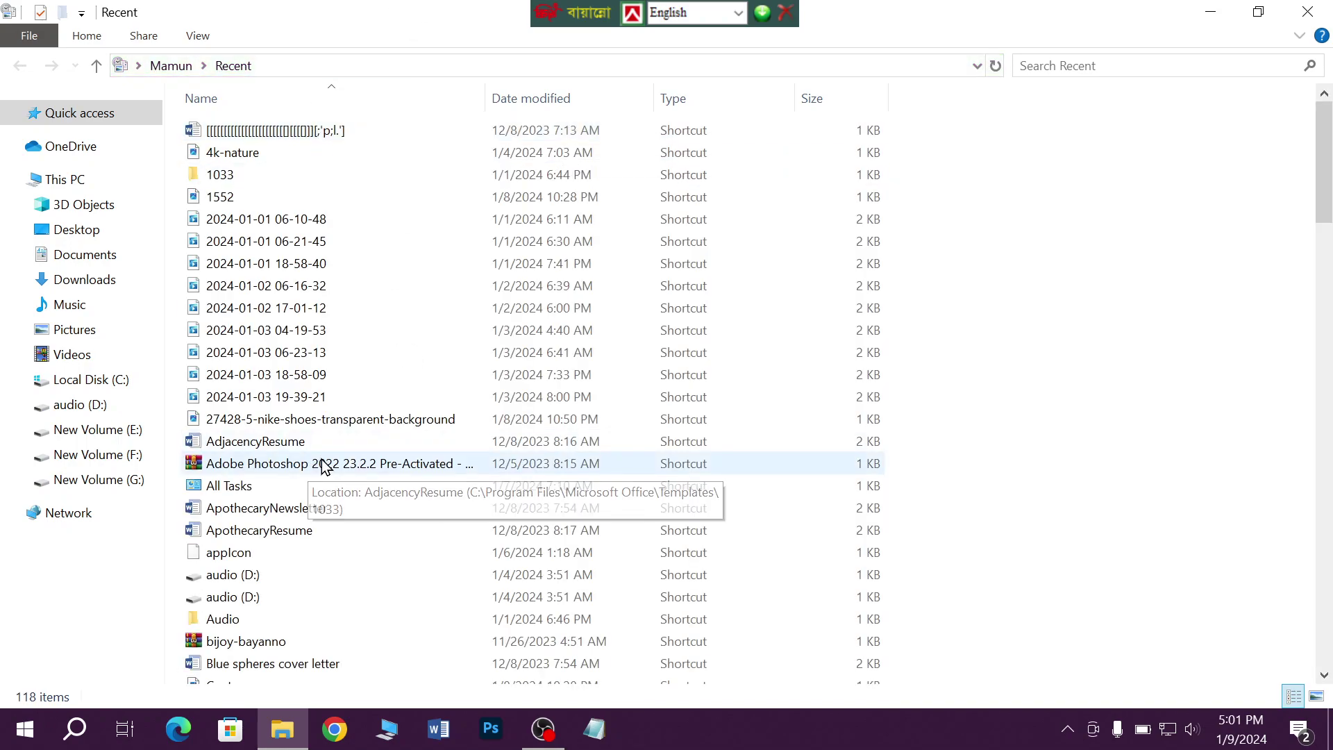
Step: Delete all the shortcuts in the Recent folder
scroll(323, 479, down, 7)
scroll(375, 539, down, 4)
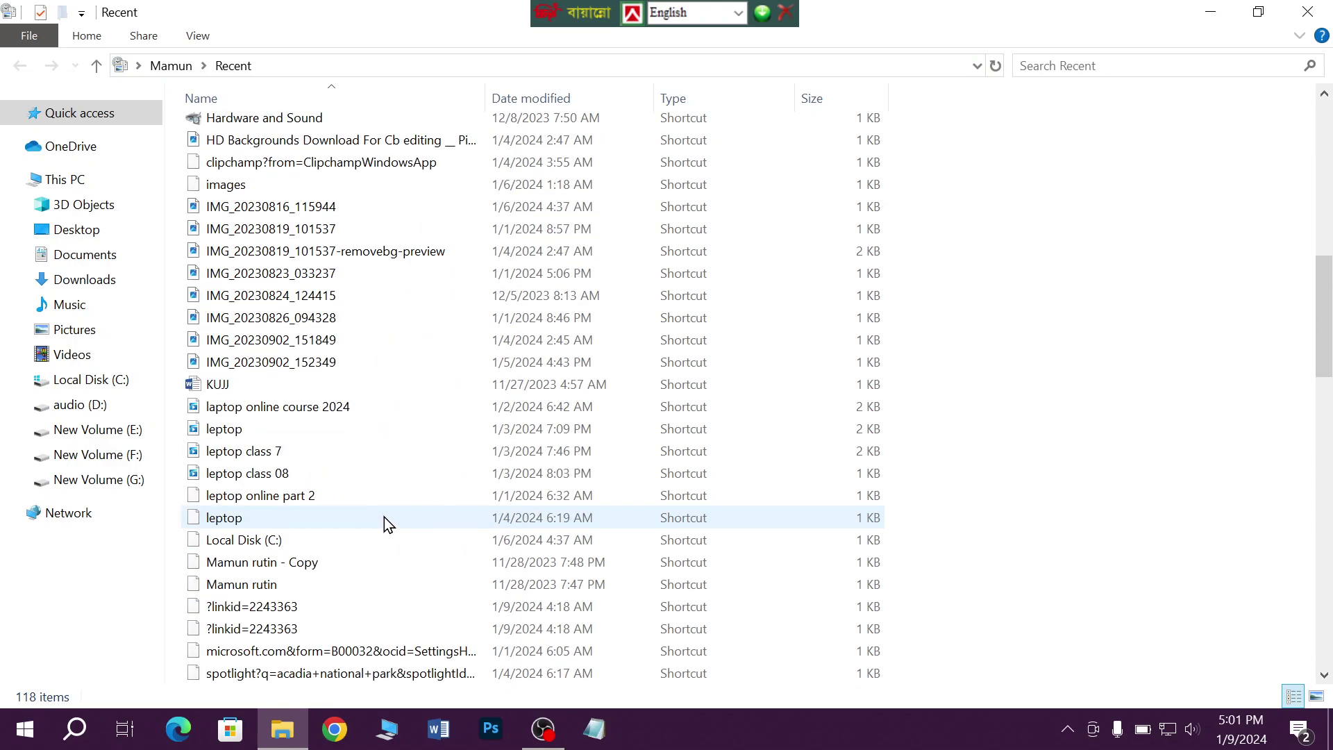
scroll(386, 517, down, 4)
scroll(389, 516, down, 5)
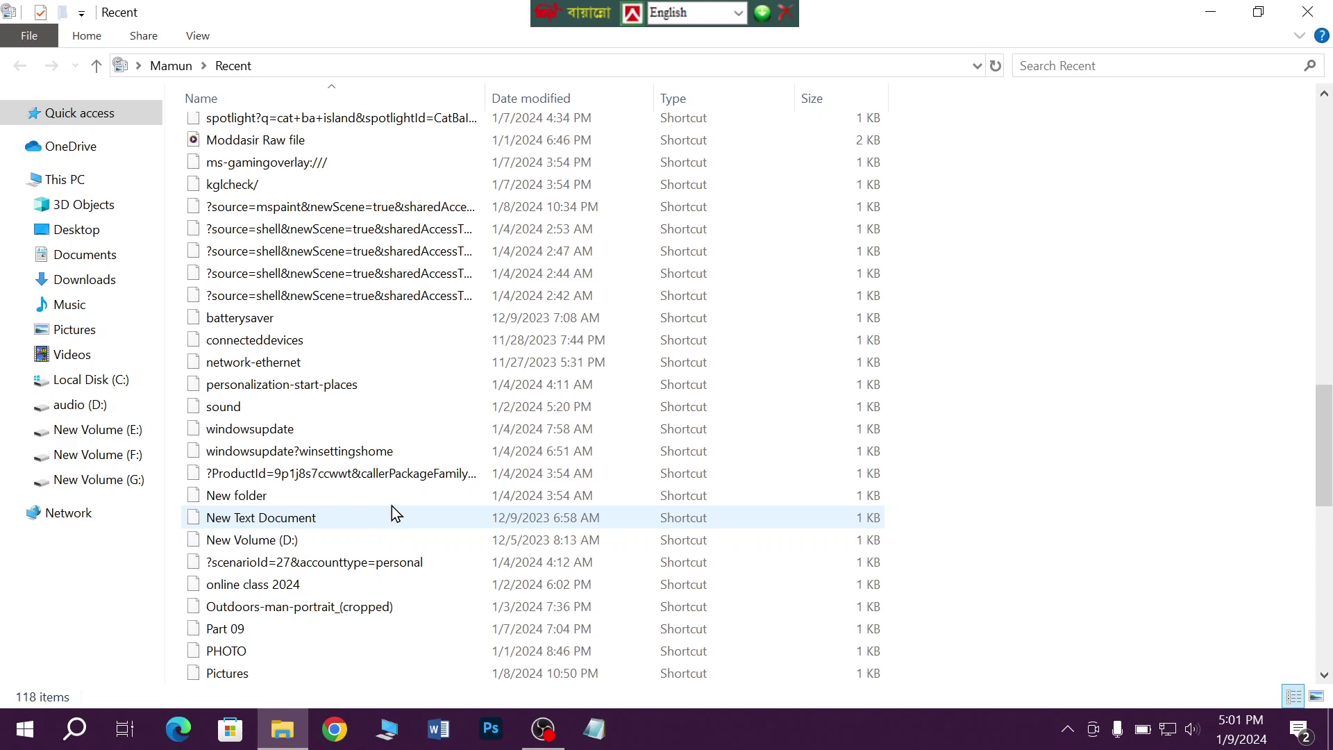
scroll(386, 506, down, 11)
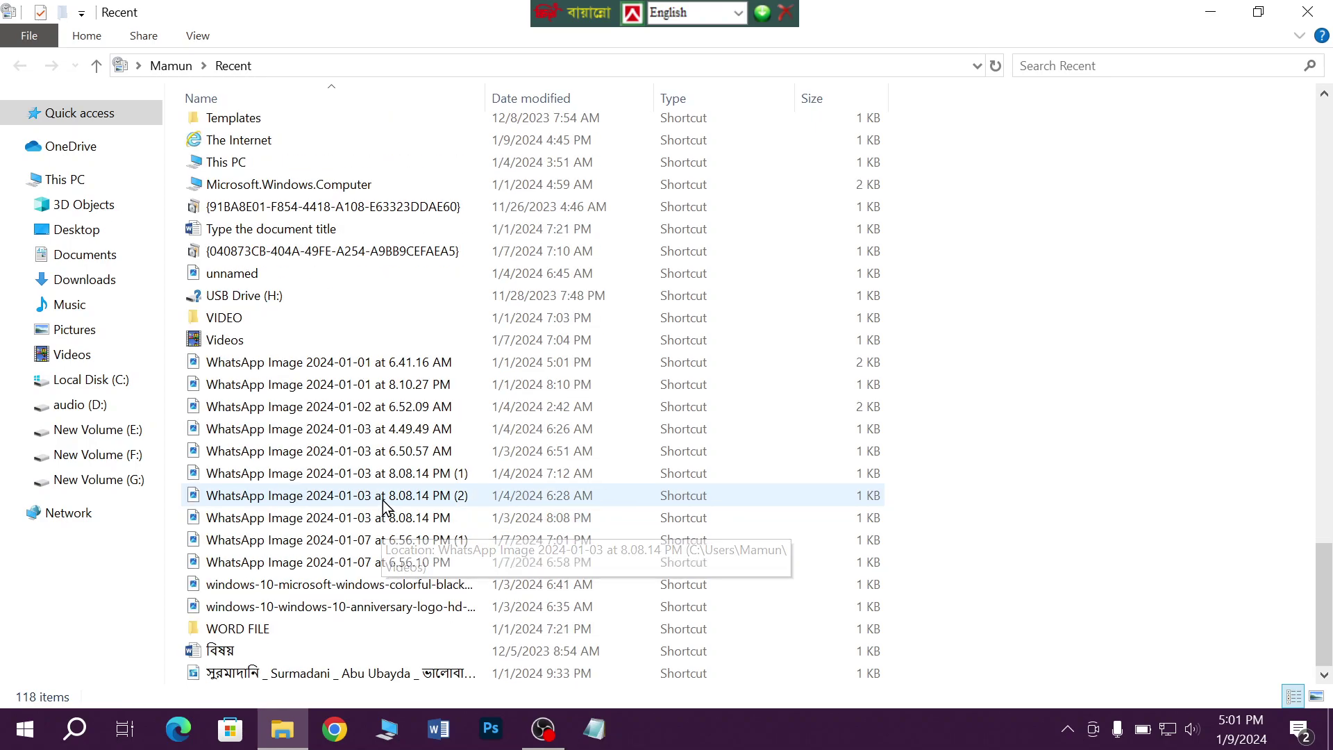
key(ctrl+a)
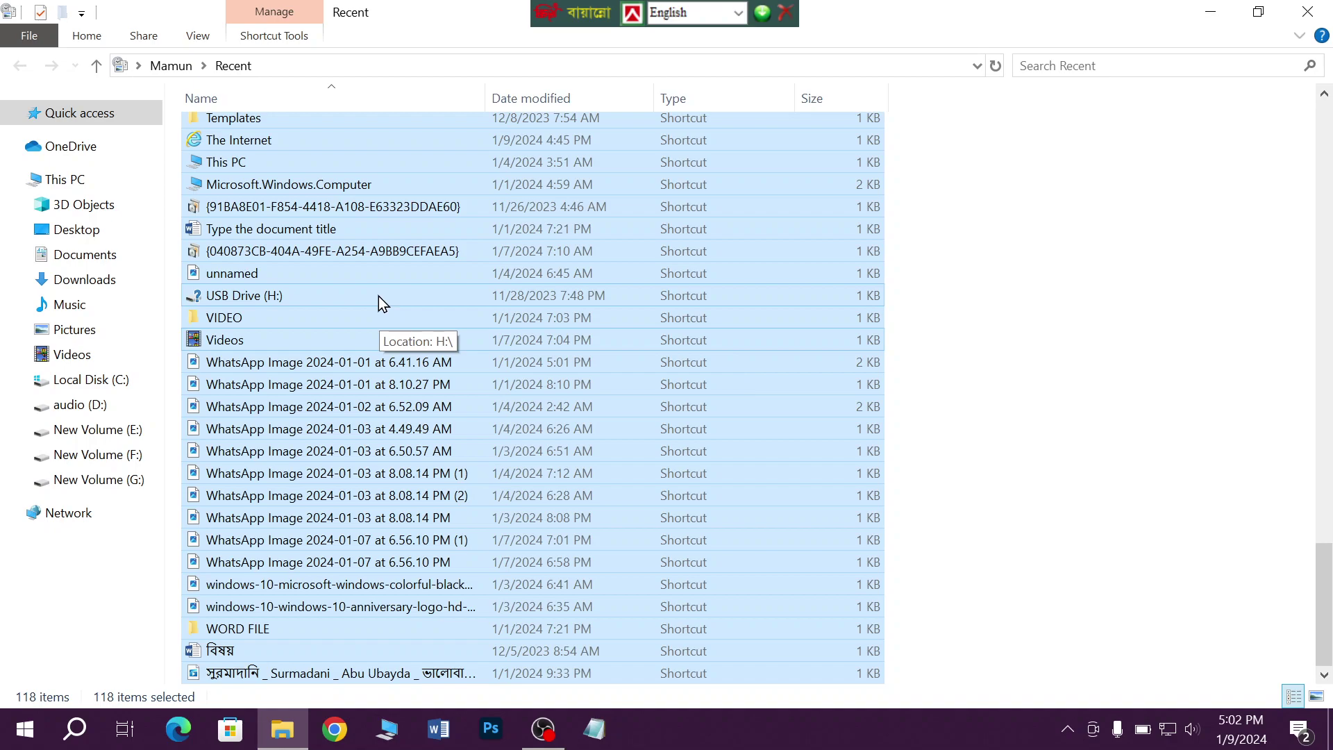
key(Delete)
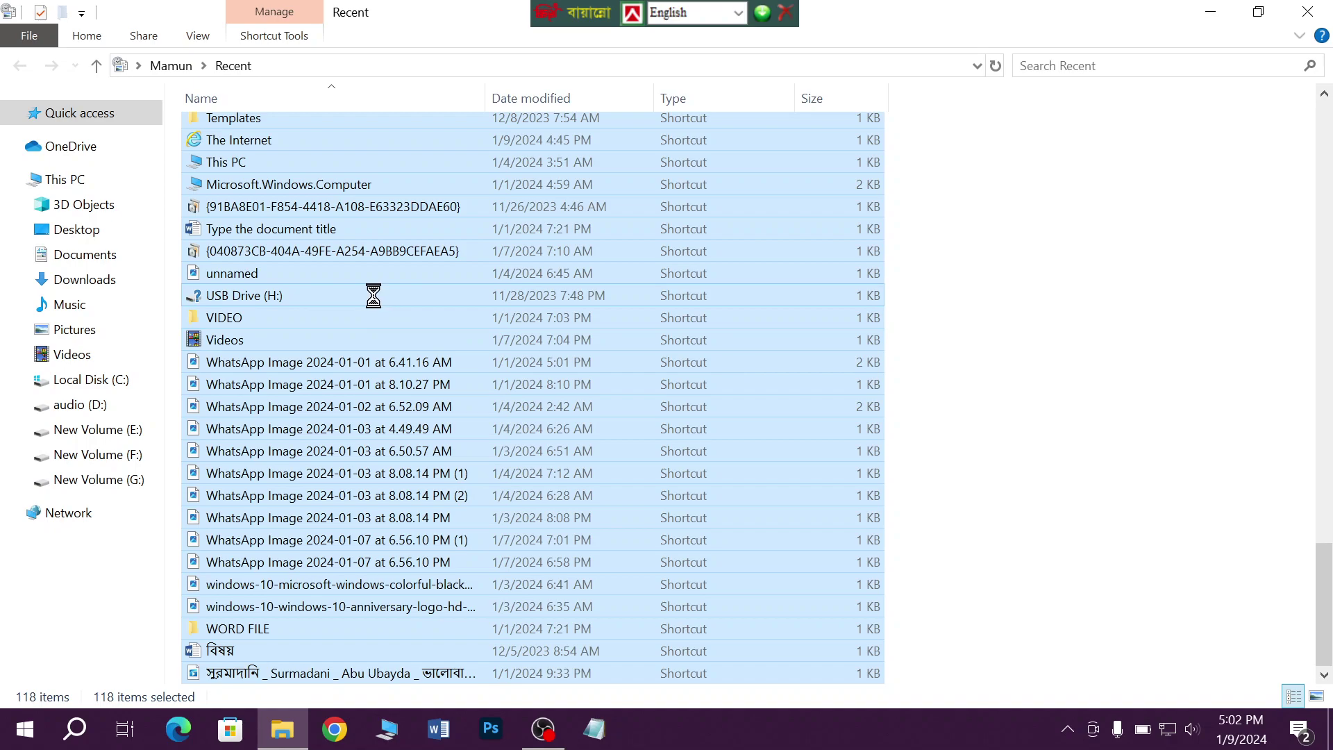
right_click(373, 296)
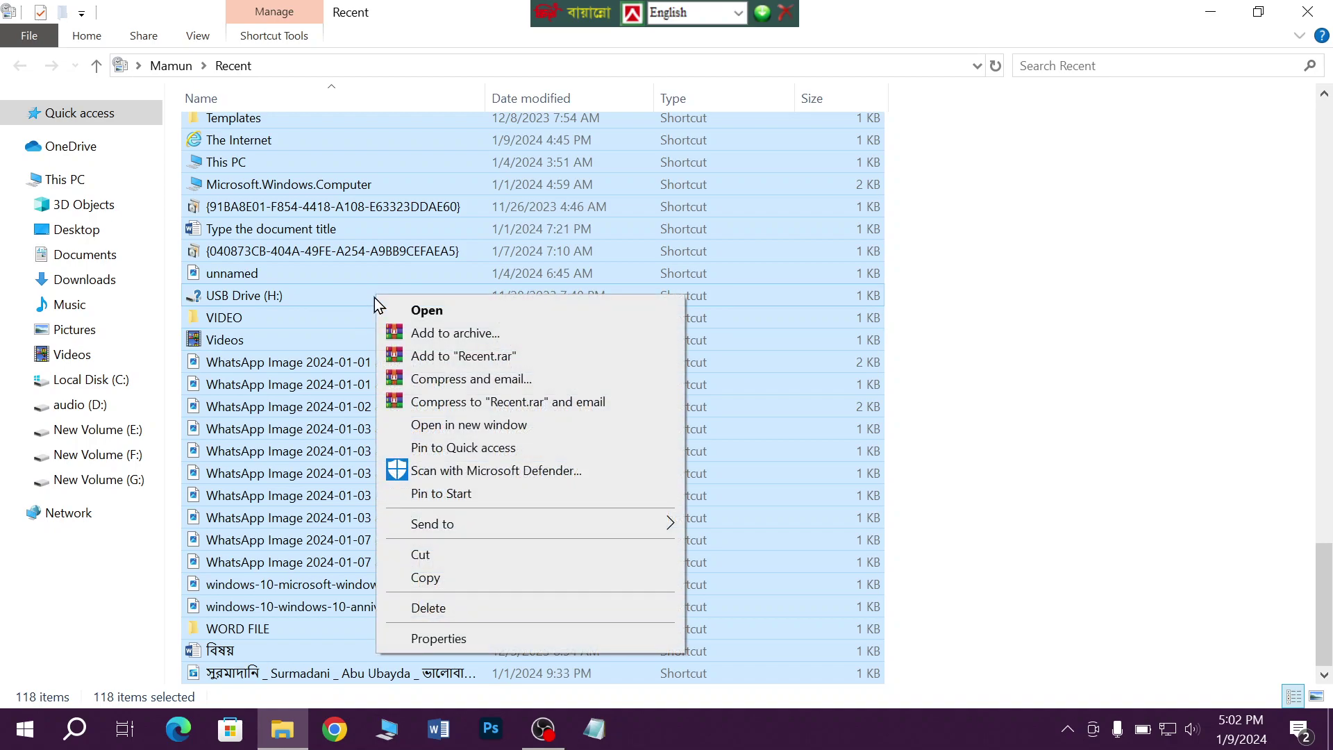
click(455, 609)
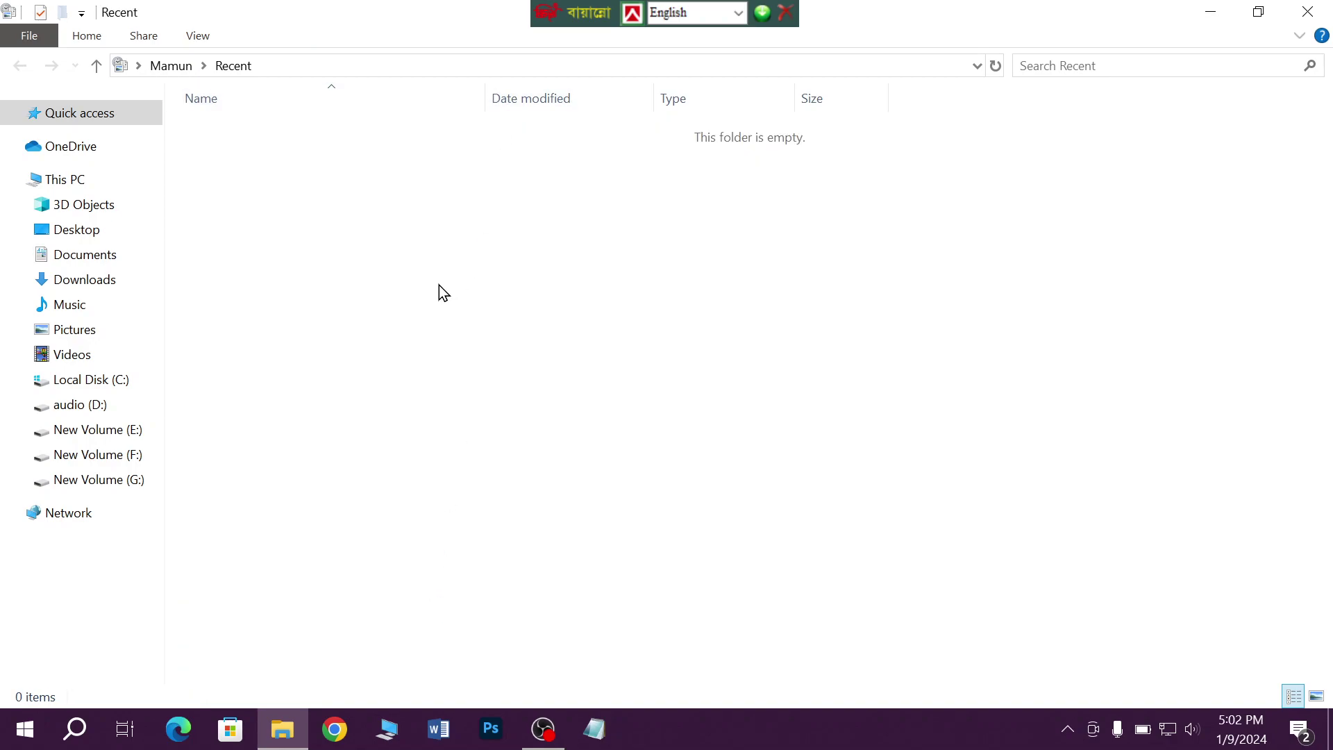
Step: Refresh the Recent folder, close its window and refresh the desktop
right_click(478, 275)
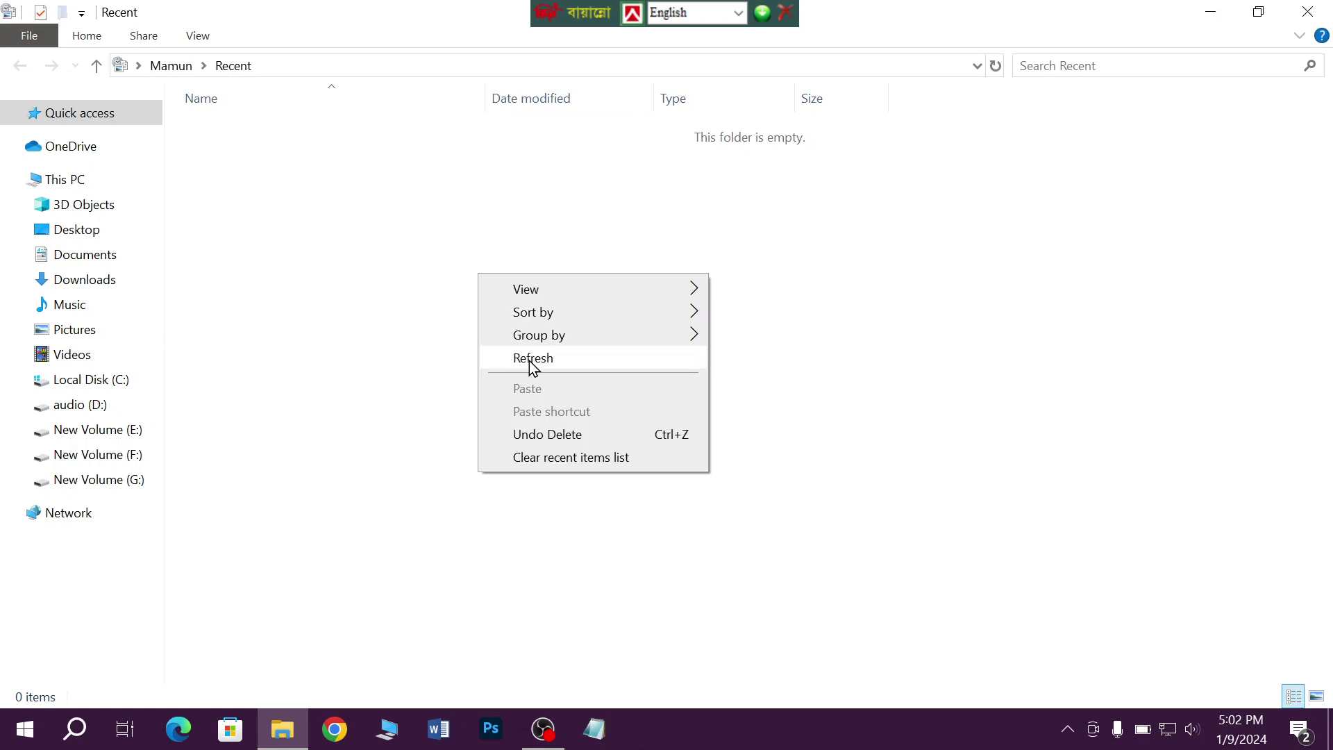
click(530, 360)
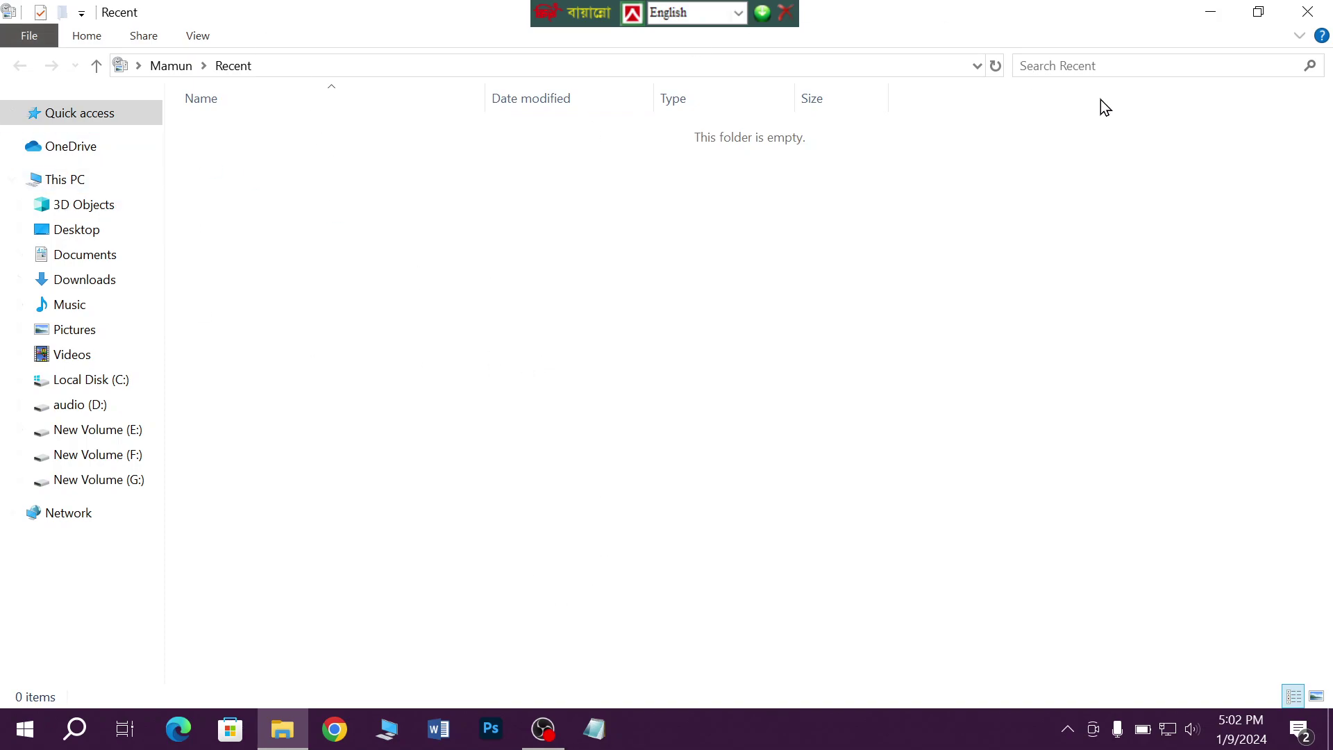
click(1305, 12)
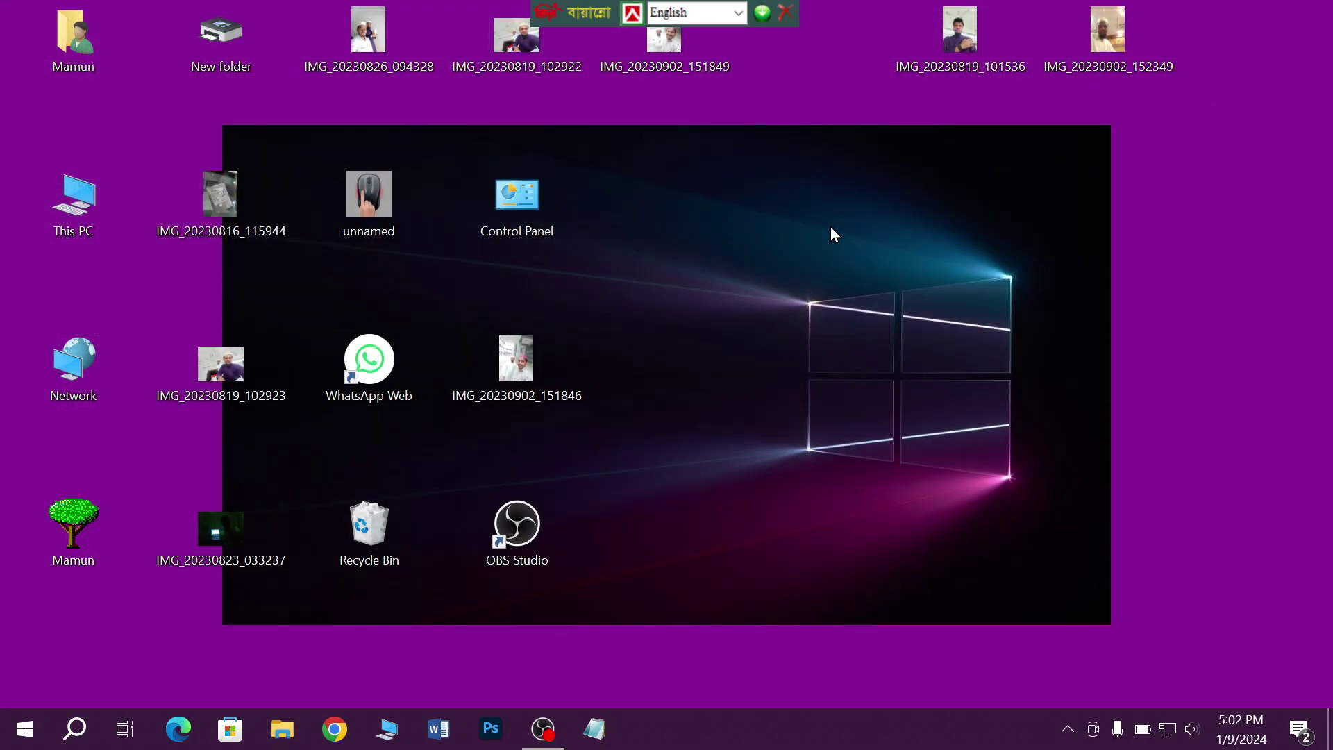
right_click(886, 208)
click(934, 270)
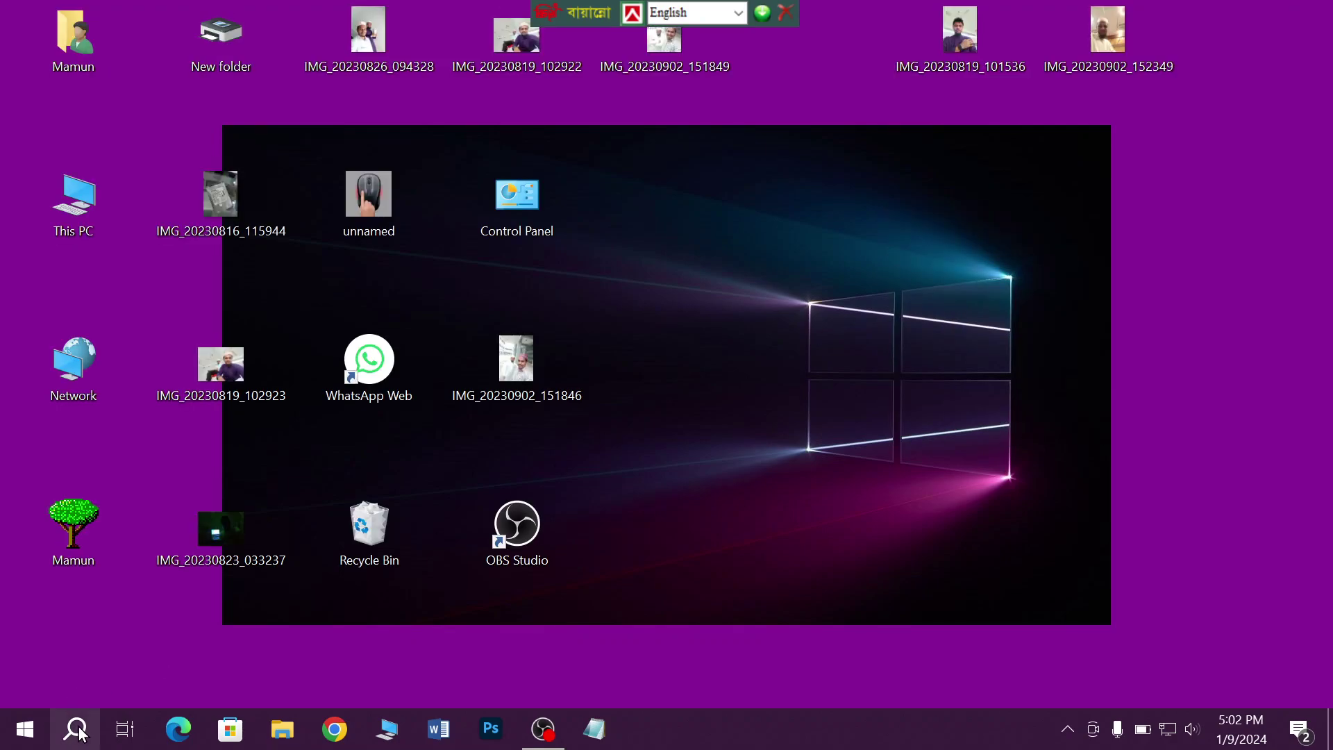
Step: Run the command tree from the Run dialog
click(89, 712)
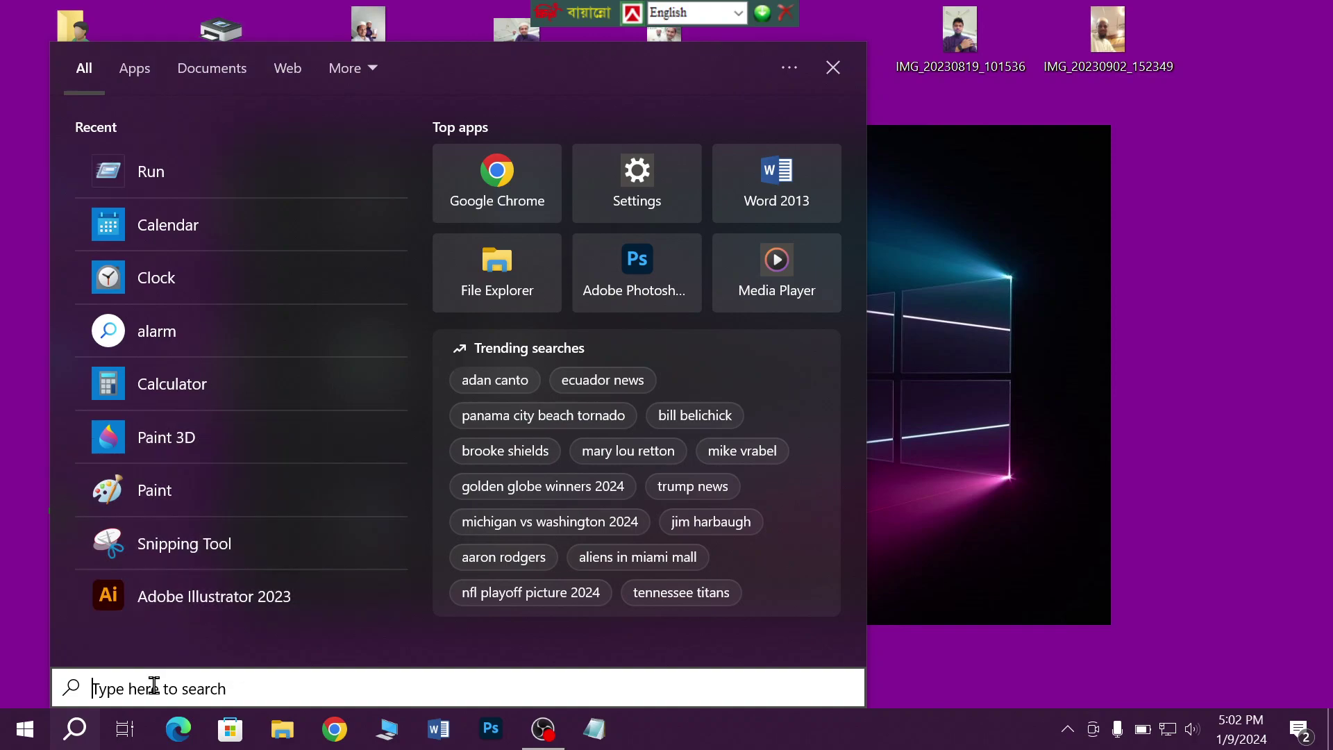
text(run)
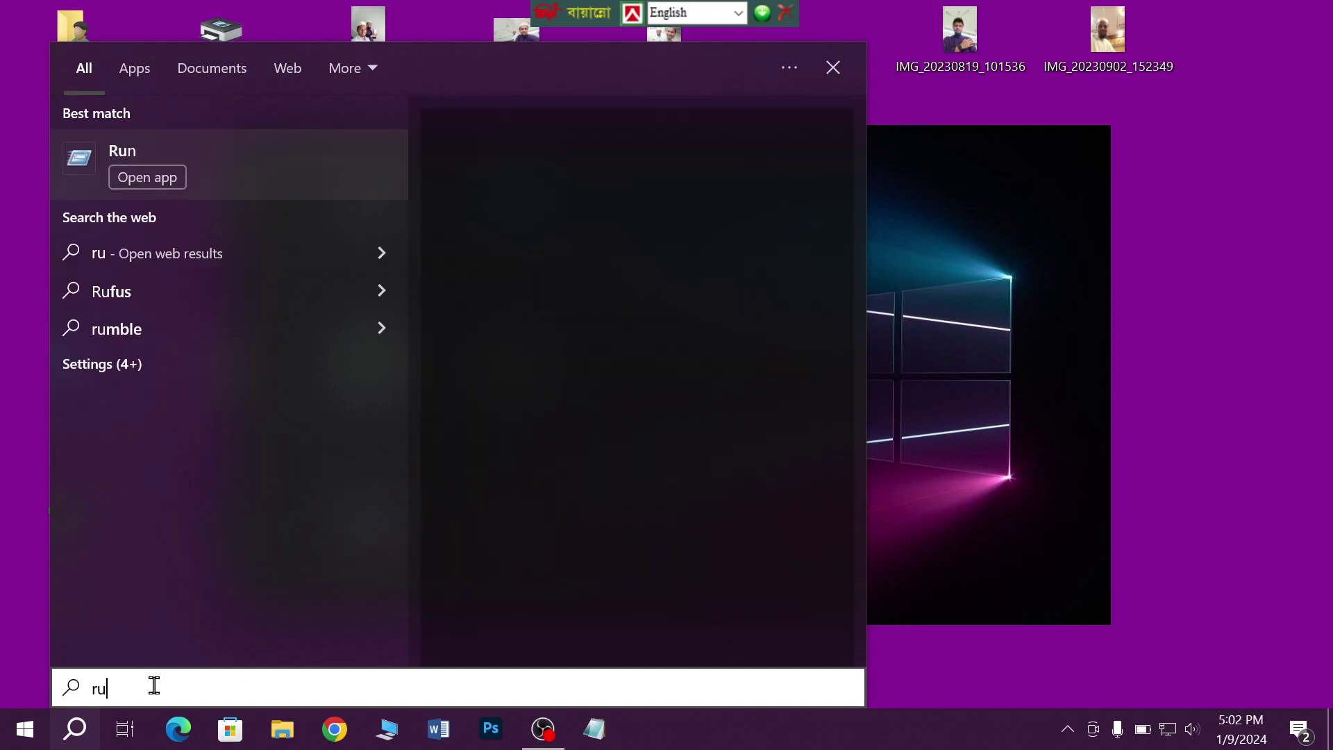
click(282, 174)
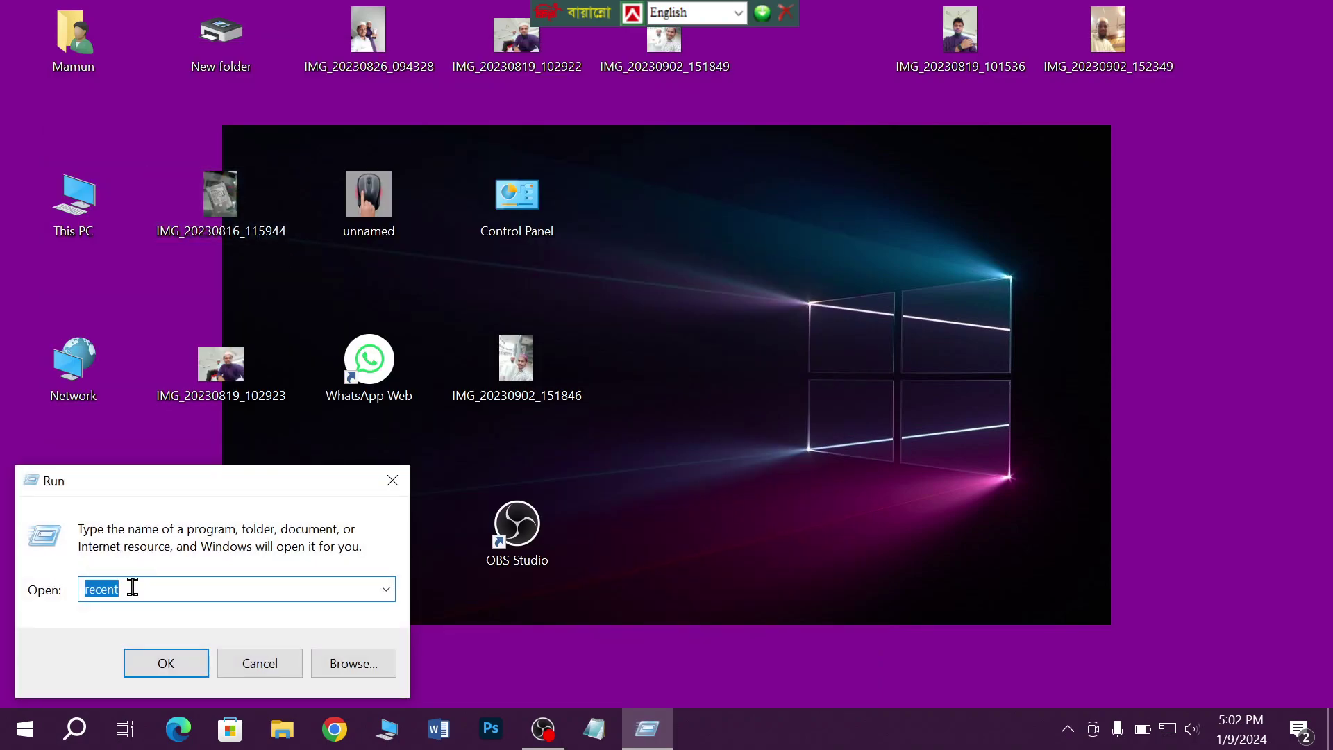
key(BackSpace)
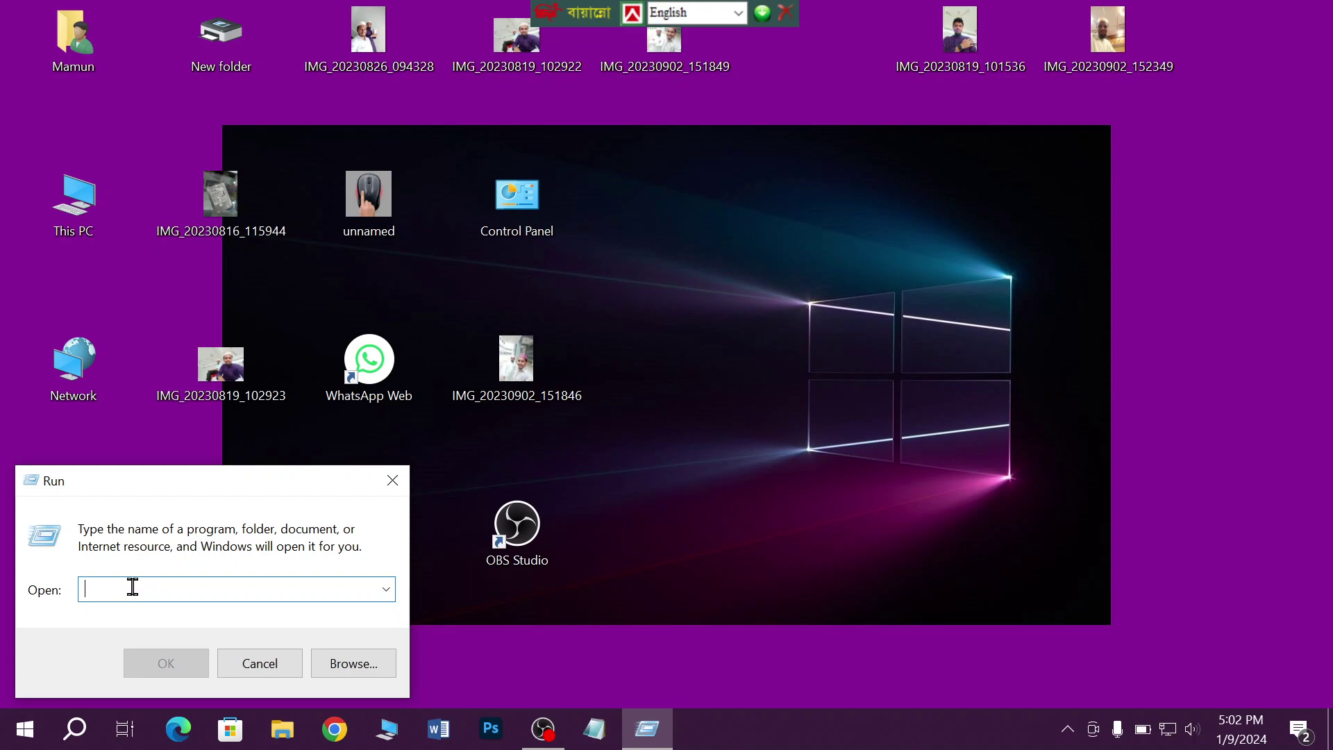
text(tre)
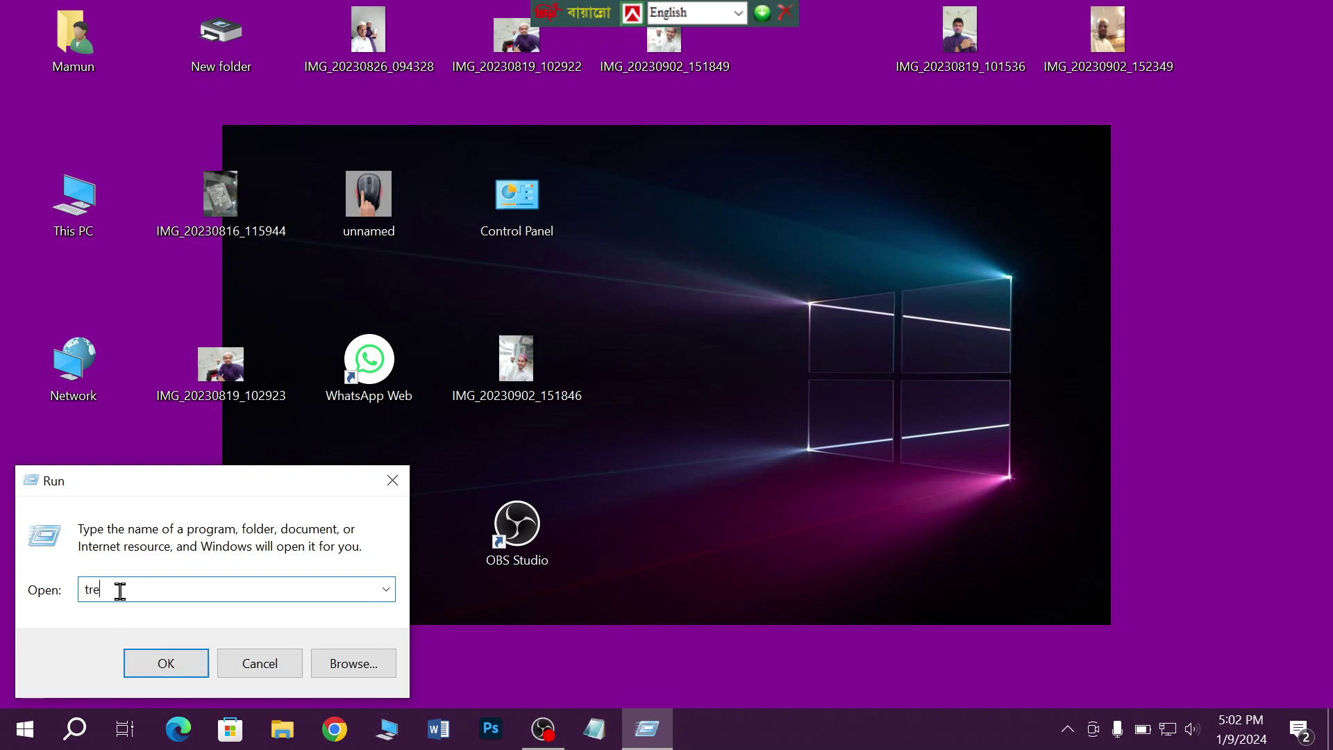
text(e)
click(165, 665)
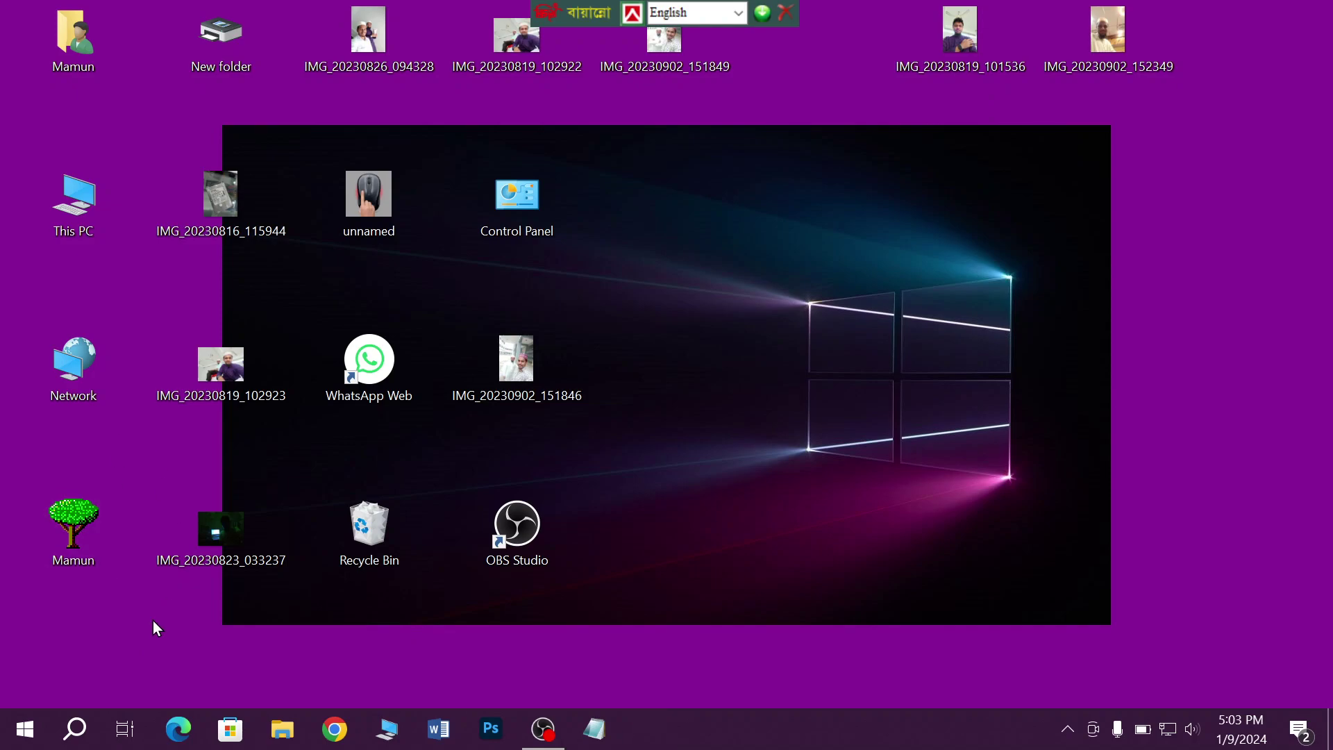
Step: Run the tree command again from the Run dialog and refresh the desktop
click(75, 728)
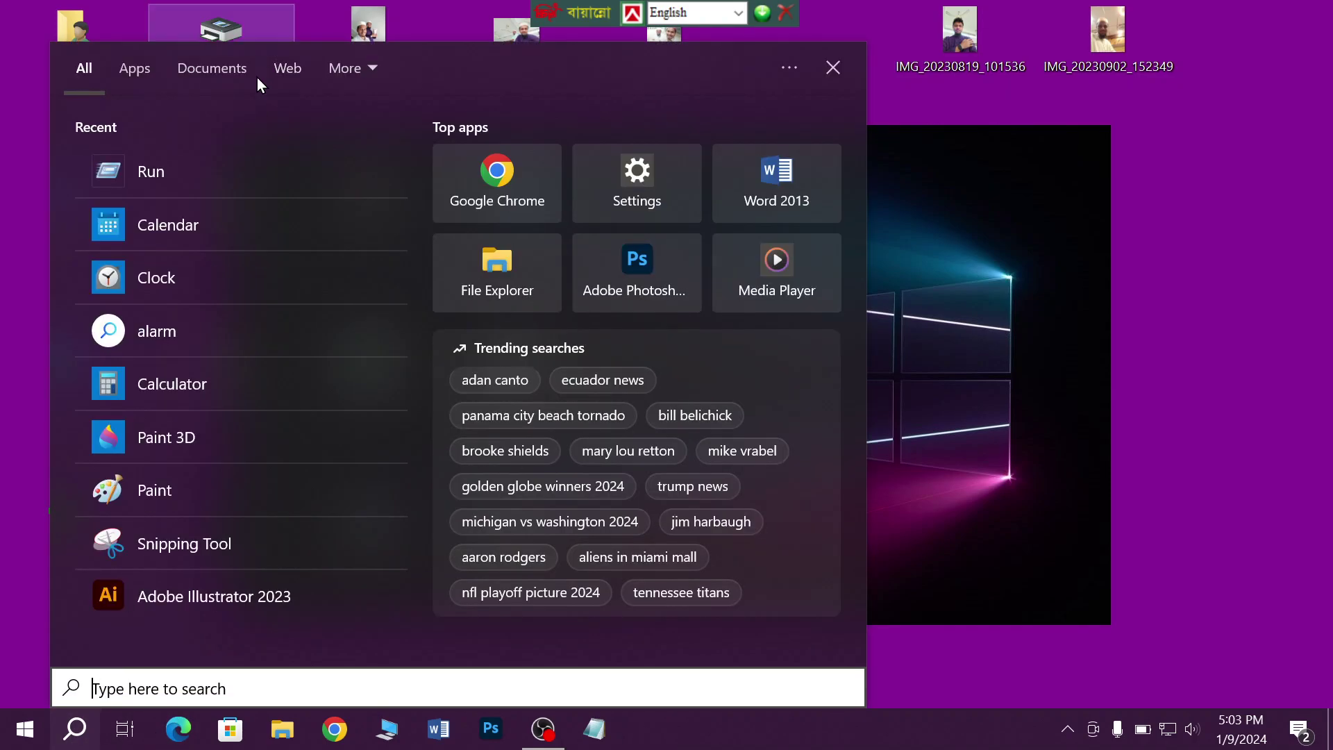
click(232, 193)
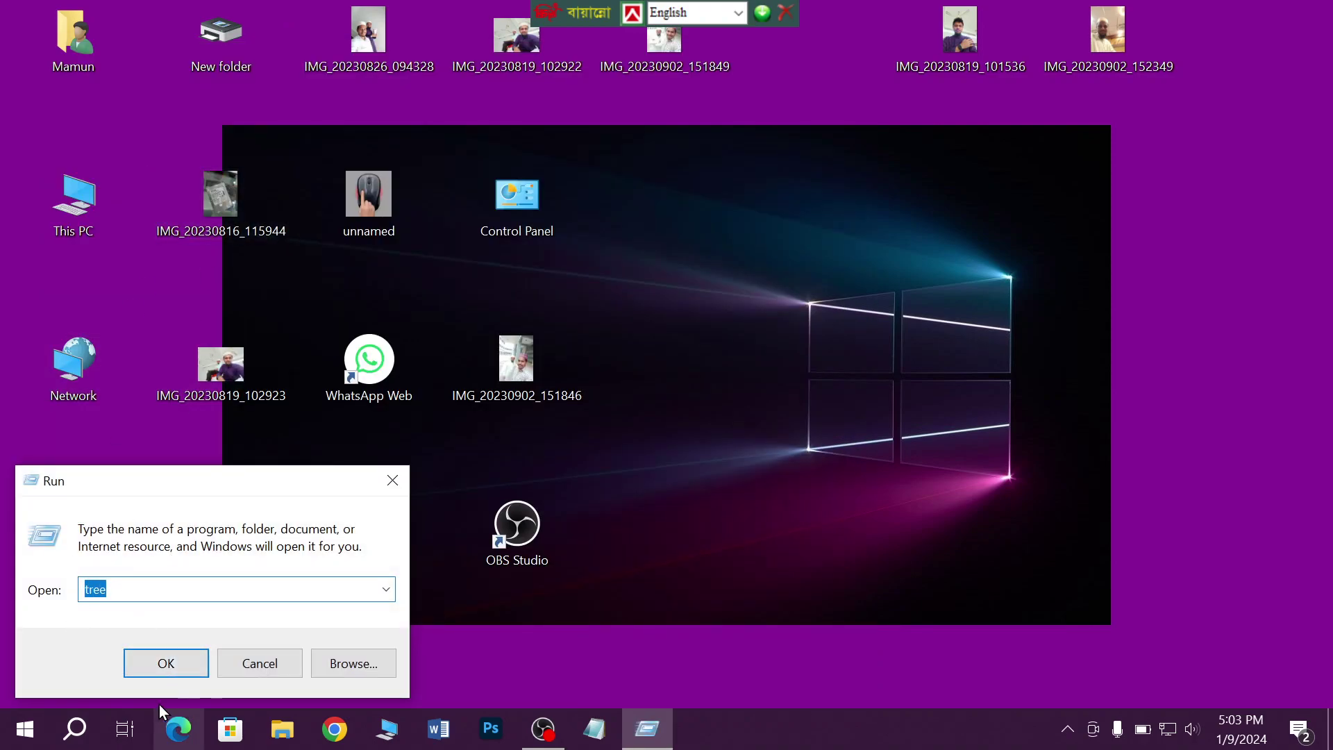
click(162, 665)
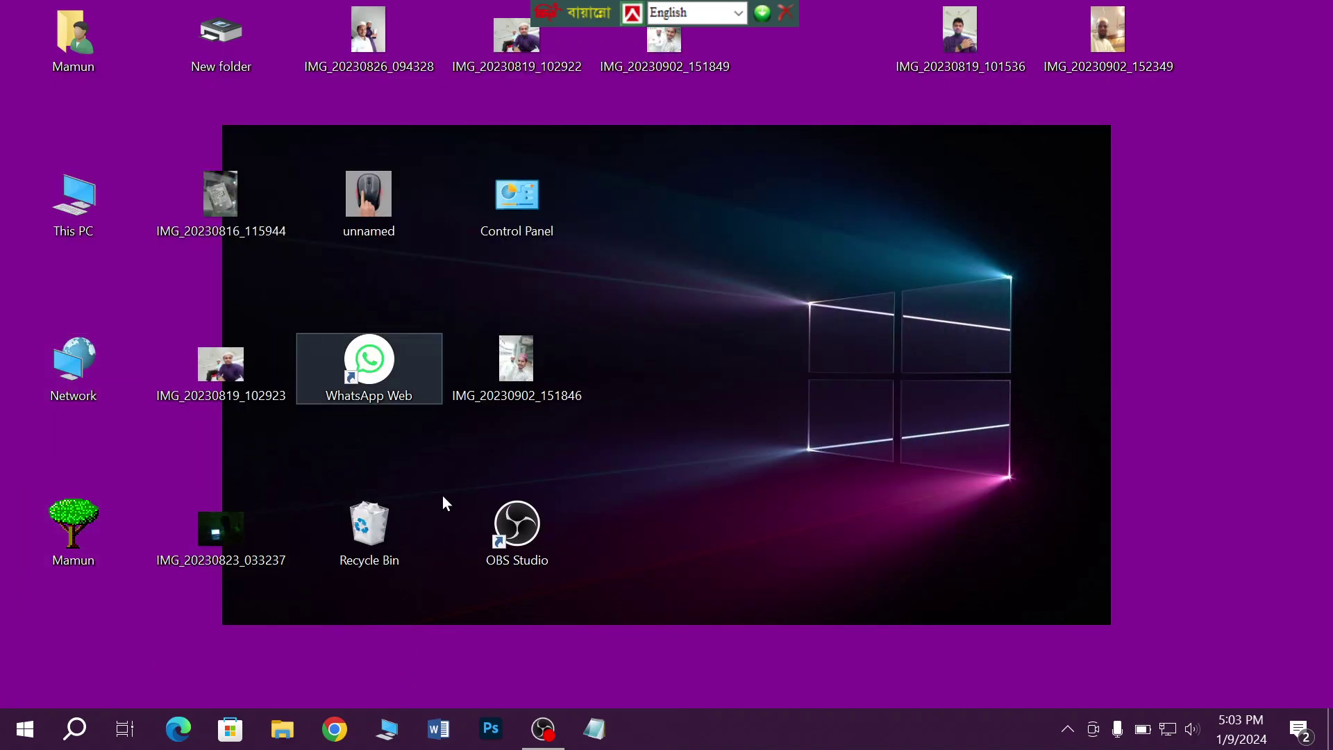
right_click(1092, 167)
click(1125, 229)
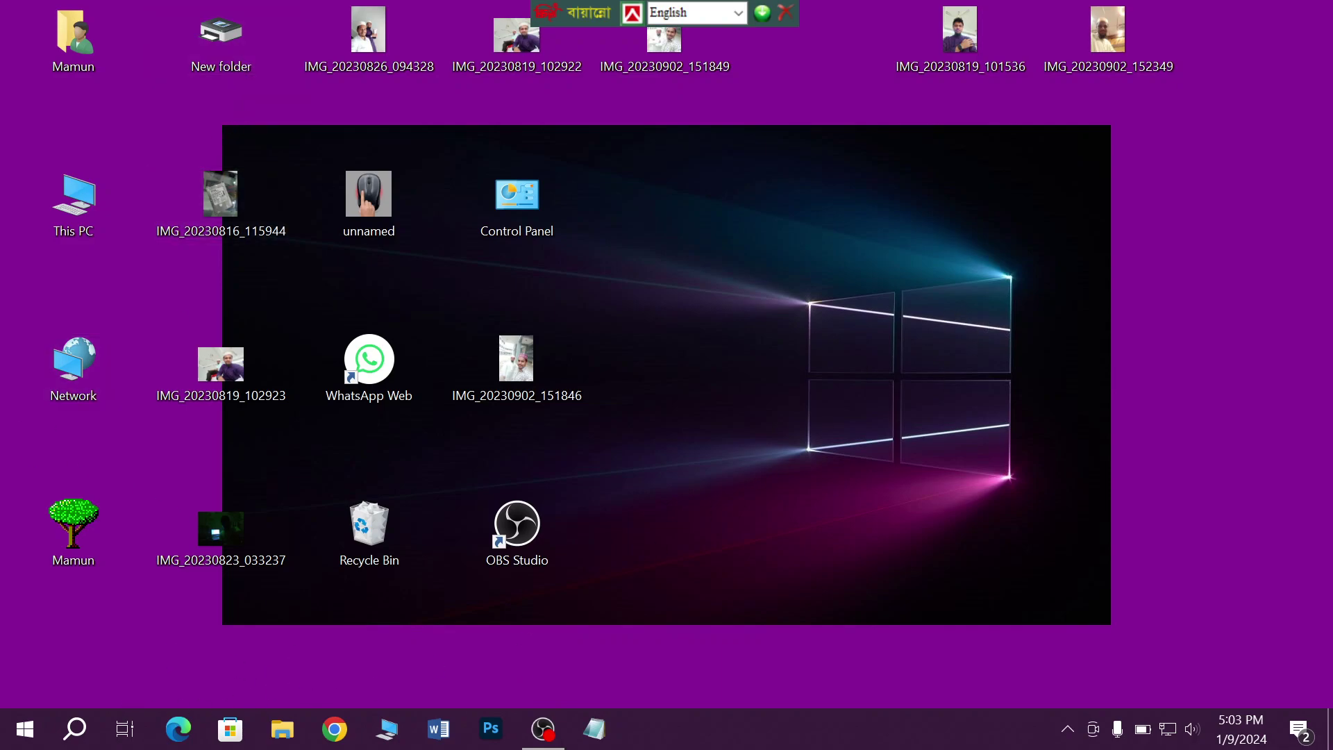
click(543, 731)
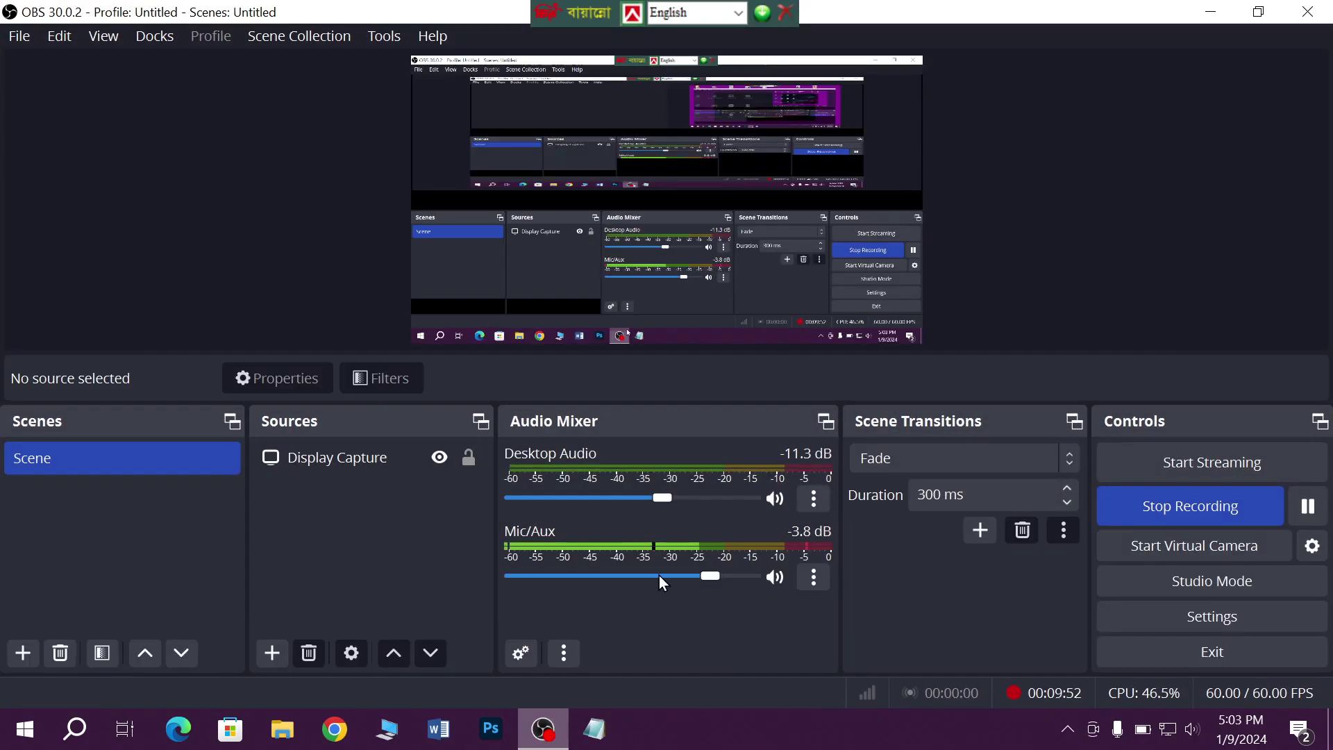
click(1307, 506)
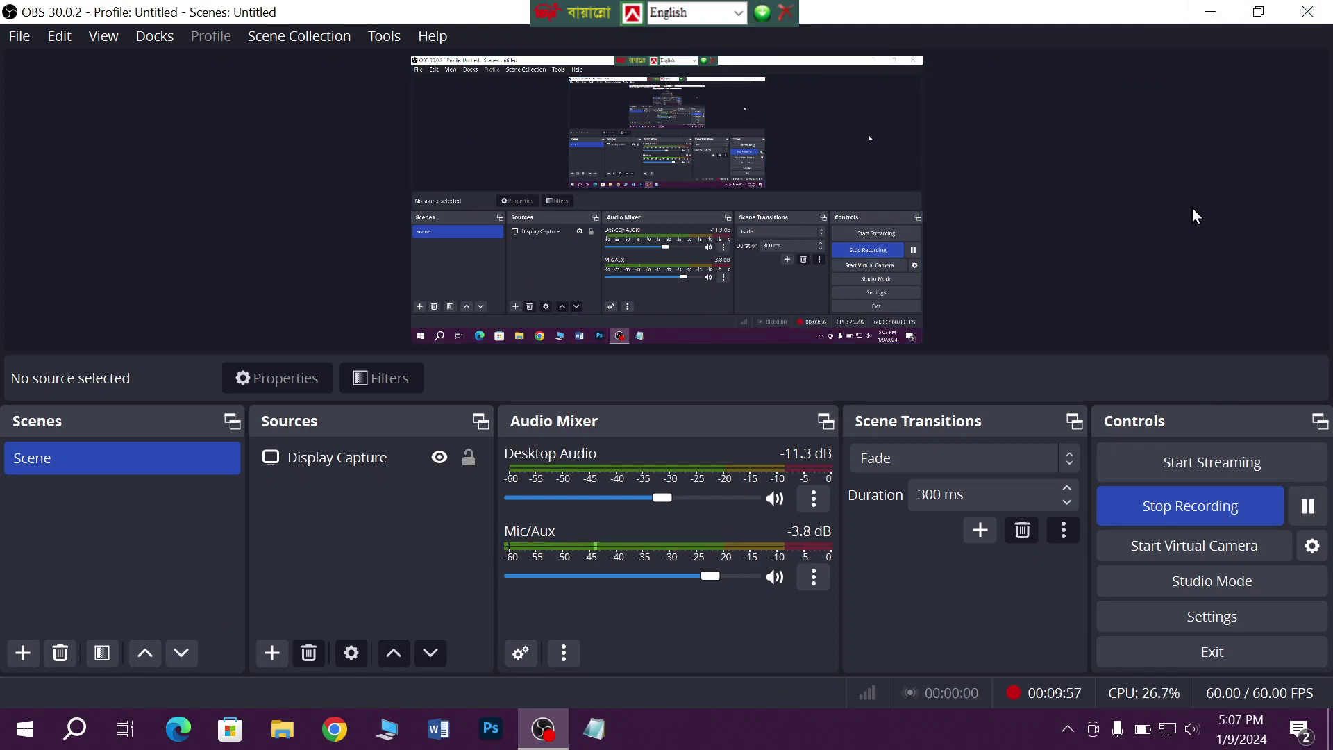
click(1215, 11)
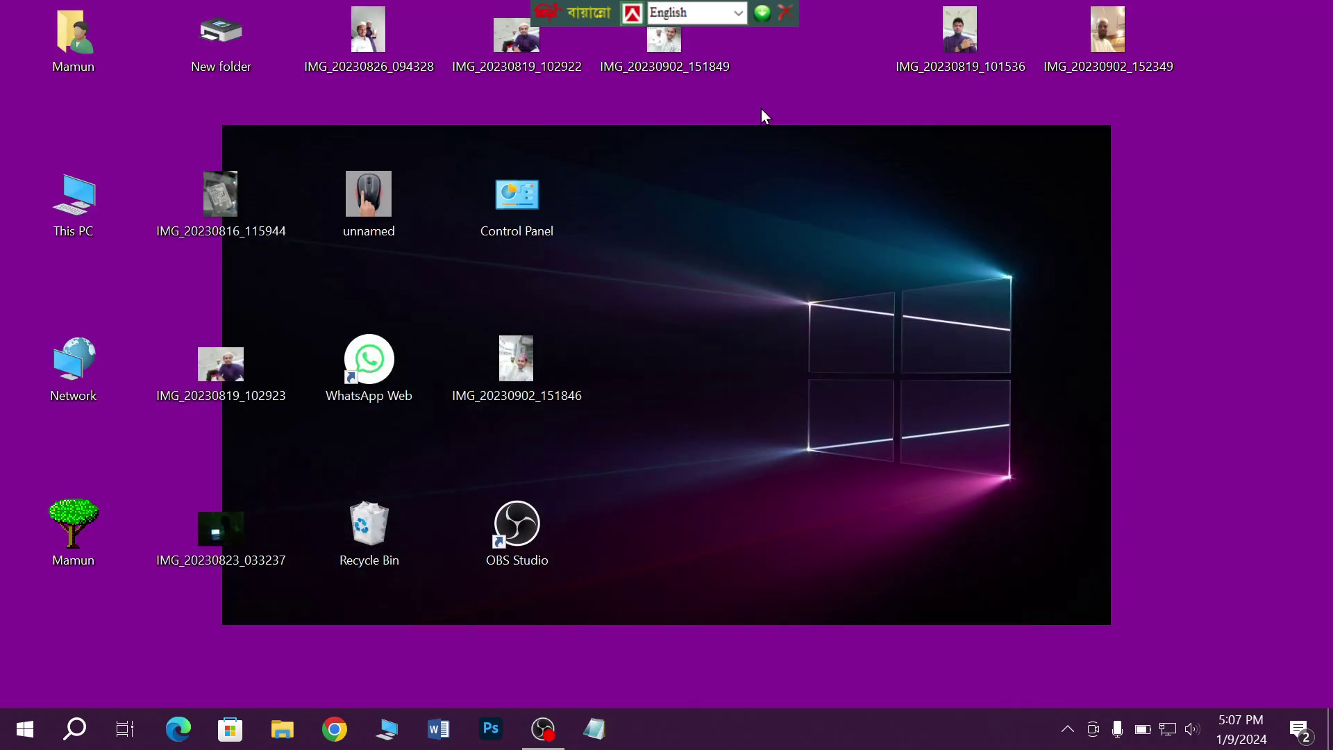
Step: Refresh the desktop once more, leaving the icon sorting options unused
right_click(1210, 201)
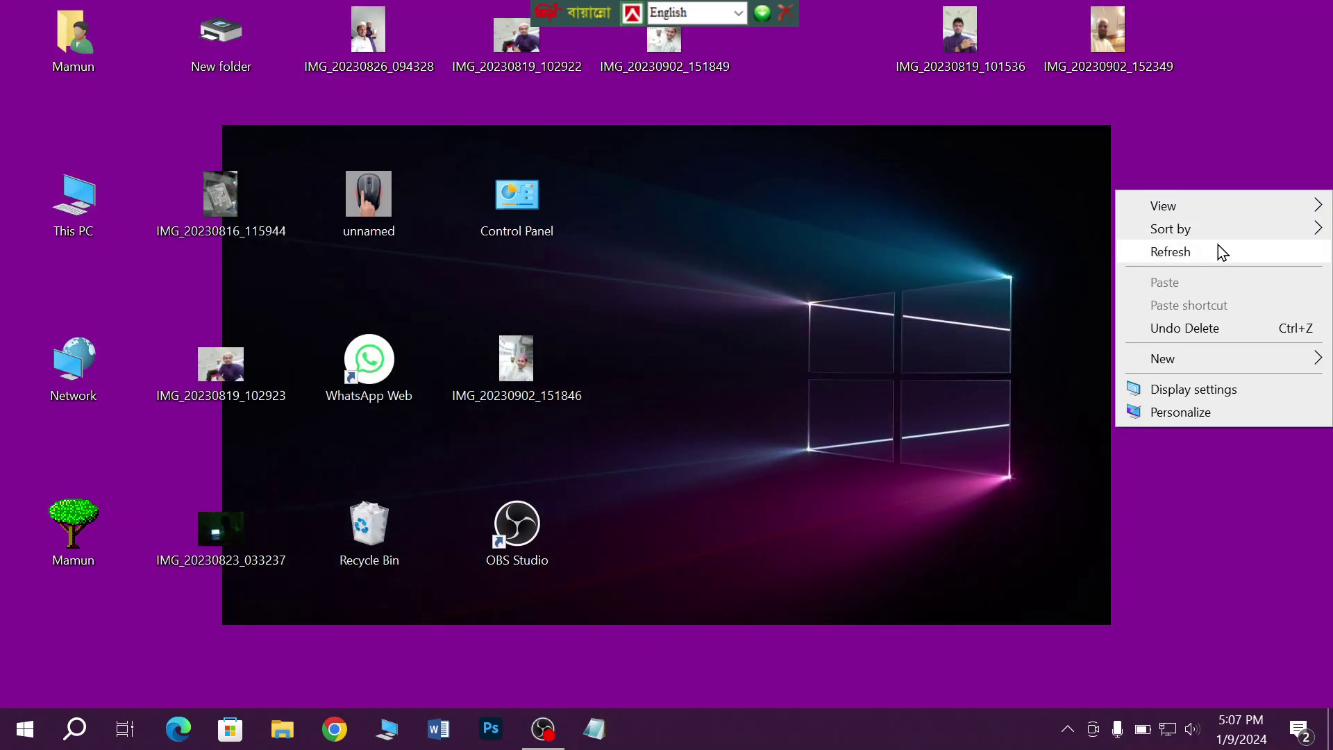
mouse_move(1216, 232)
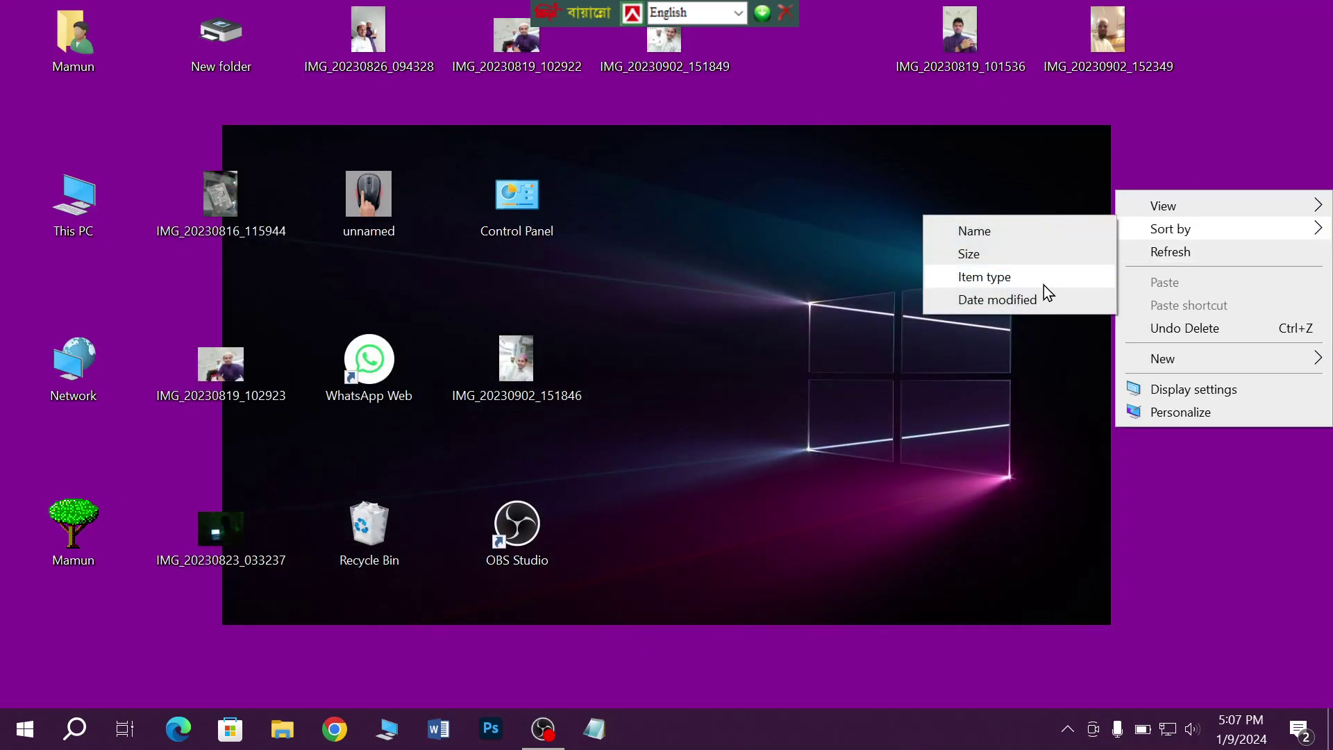
click(1181, 253)
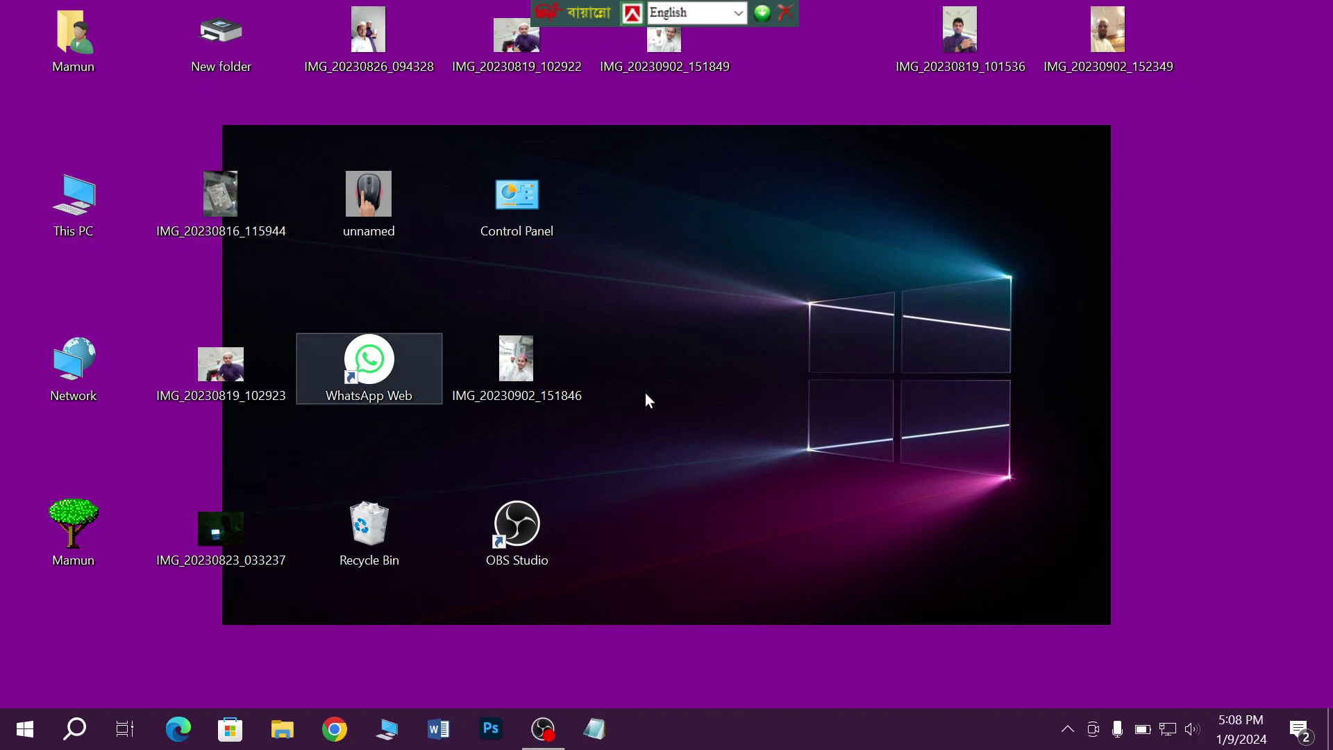
Step: Open the Recycle Bin to look through its deleted files, close its window and refresh the desktop
click(368, 532)
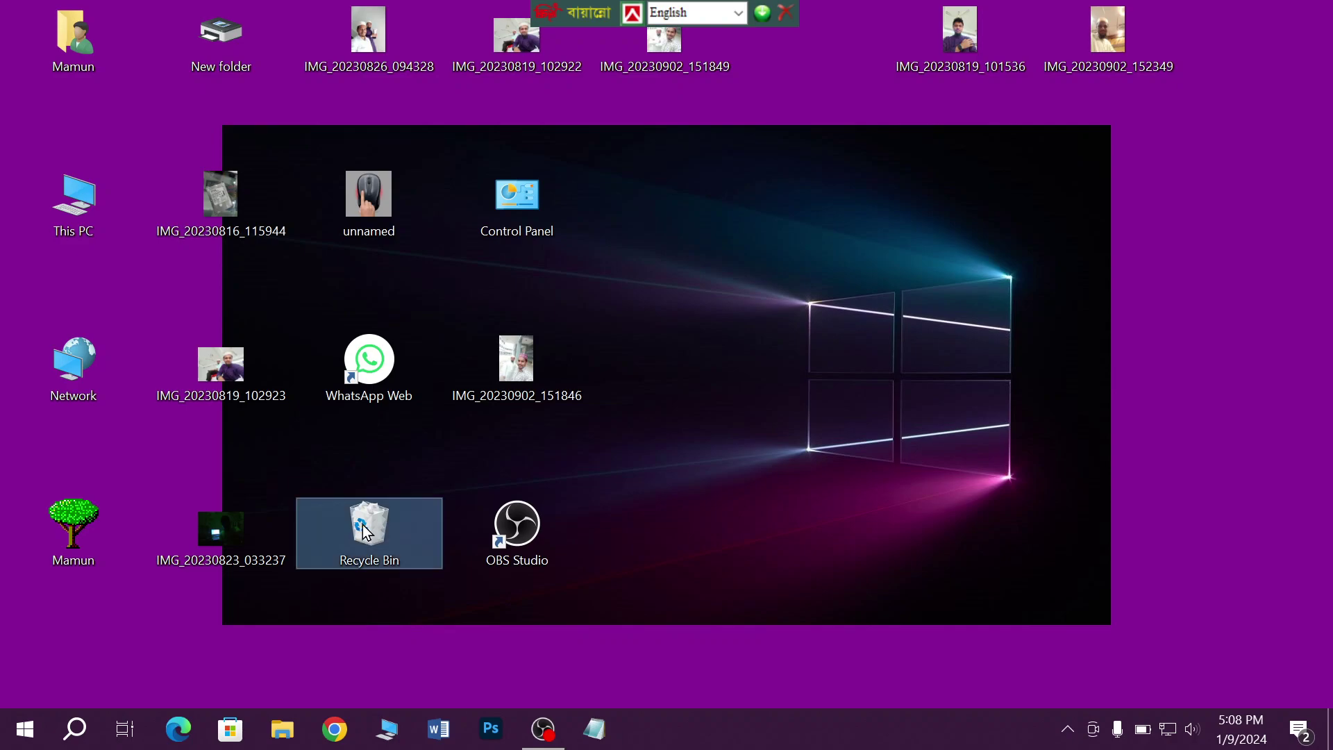
double_click(369, 533)
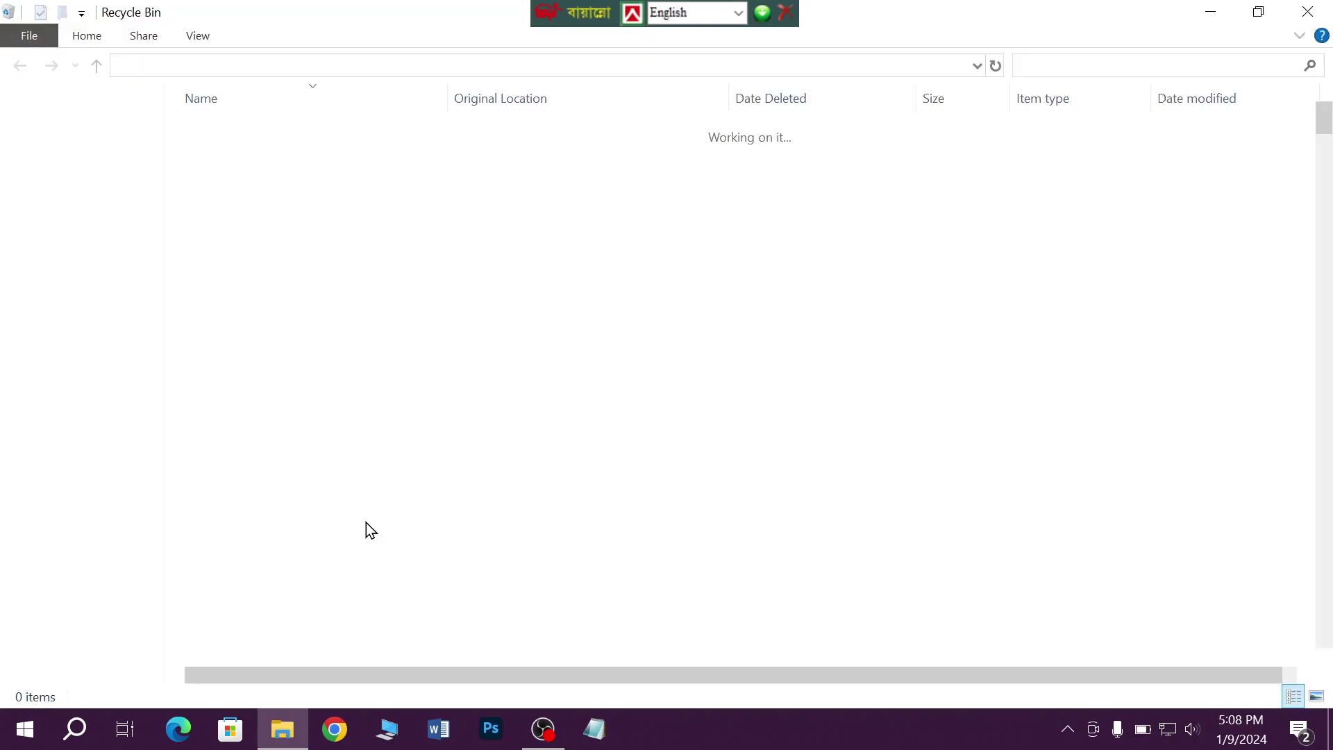
scroll(447, 357, down, 6)
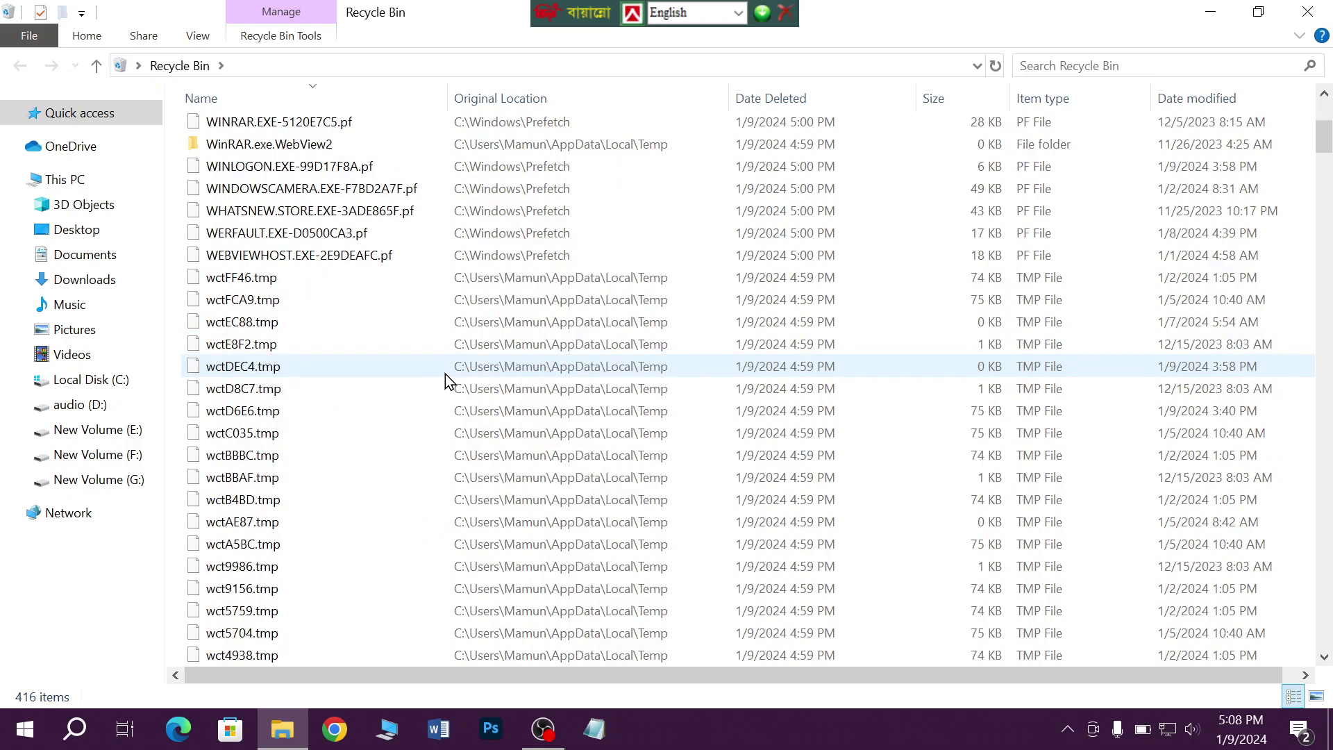
scroll(455, 358, up, 5)
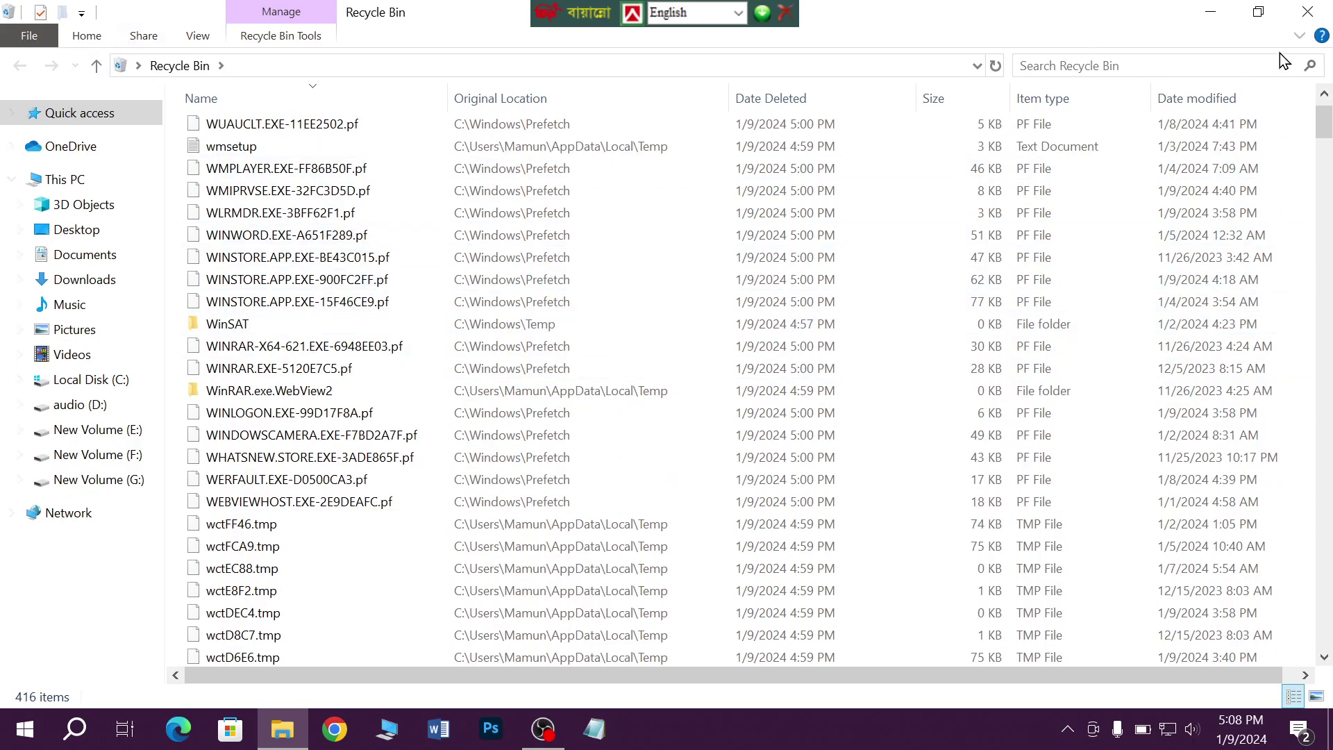
click(1304, 16)
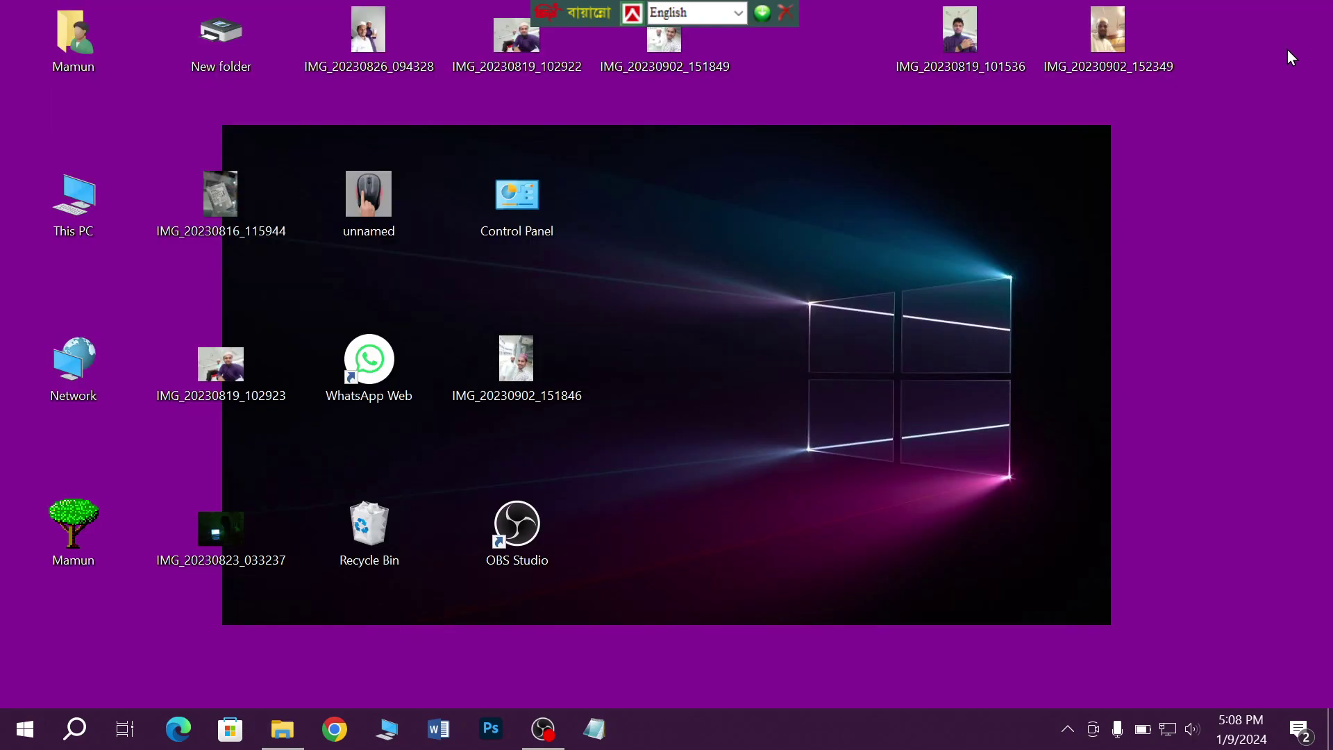
right_click(1164, 150)
click(1194, 207)
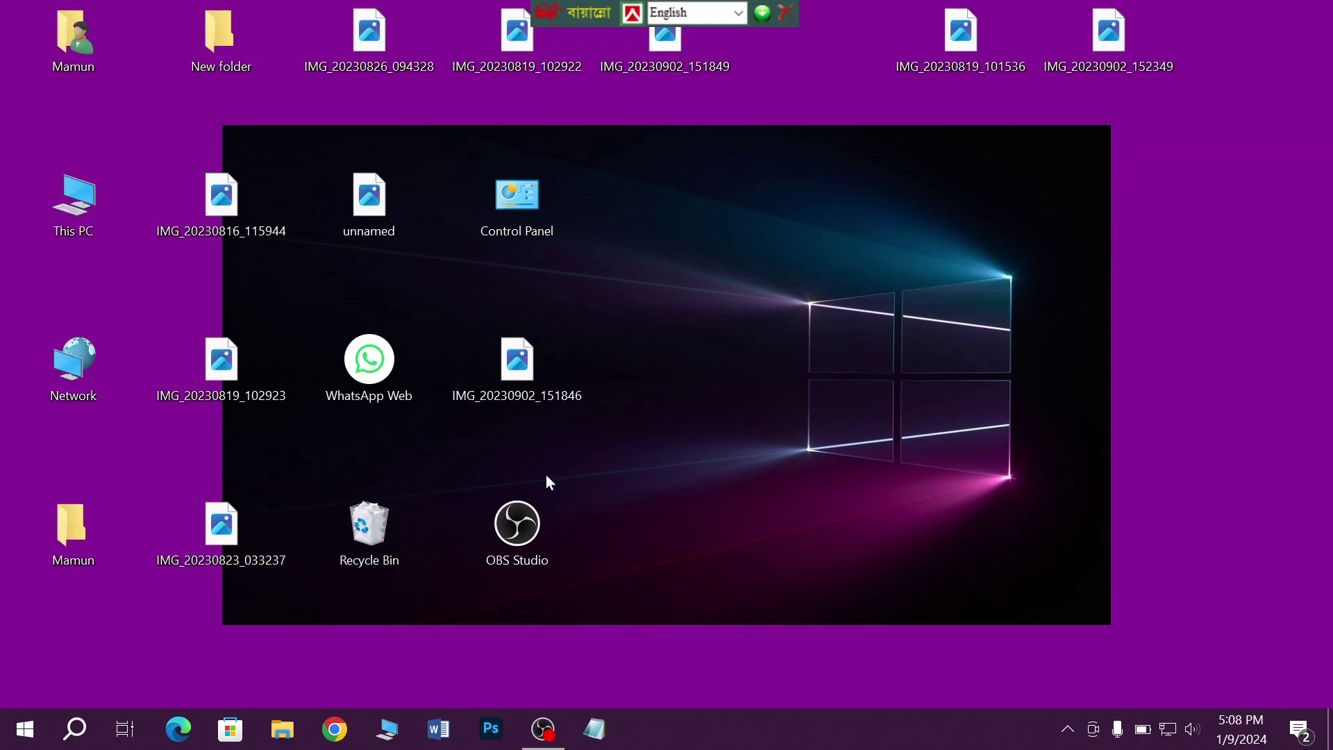
Step: Empty the Recycle Bin permanently, continuing with administrator permission for the WinSAT folder
right_click(369, 509)
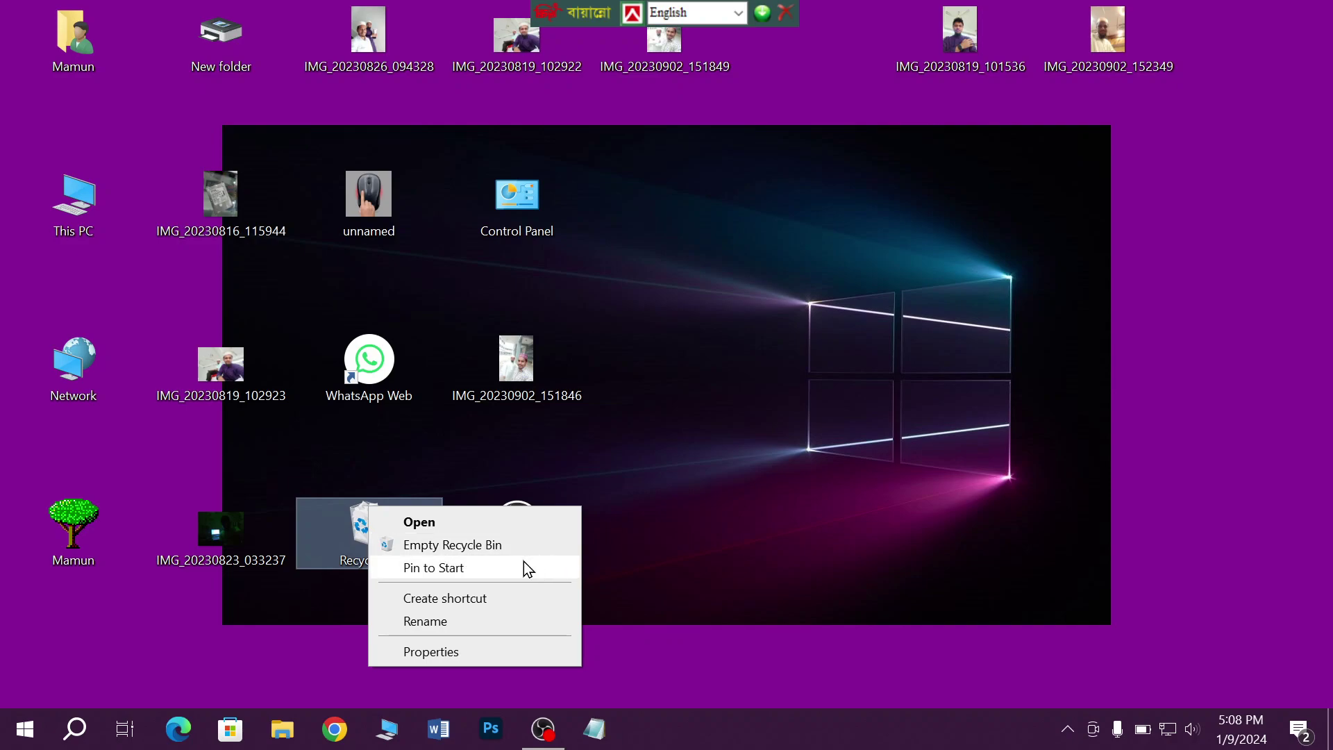
click(497, 546)
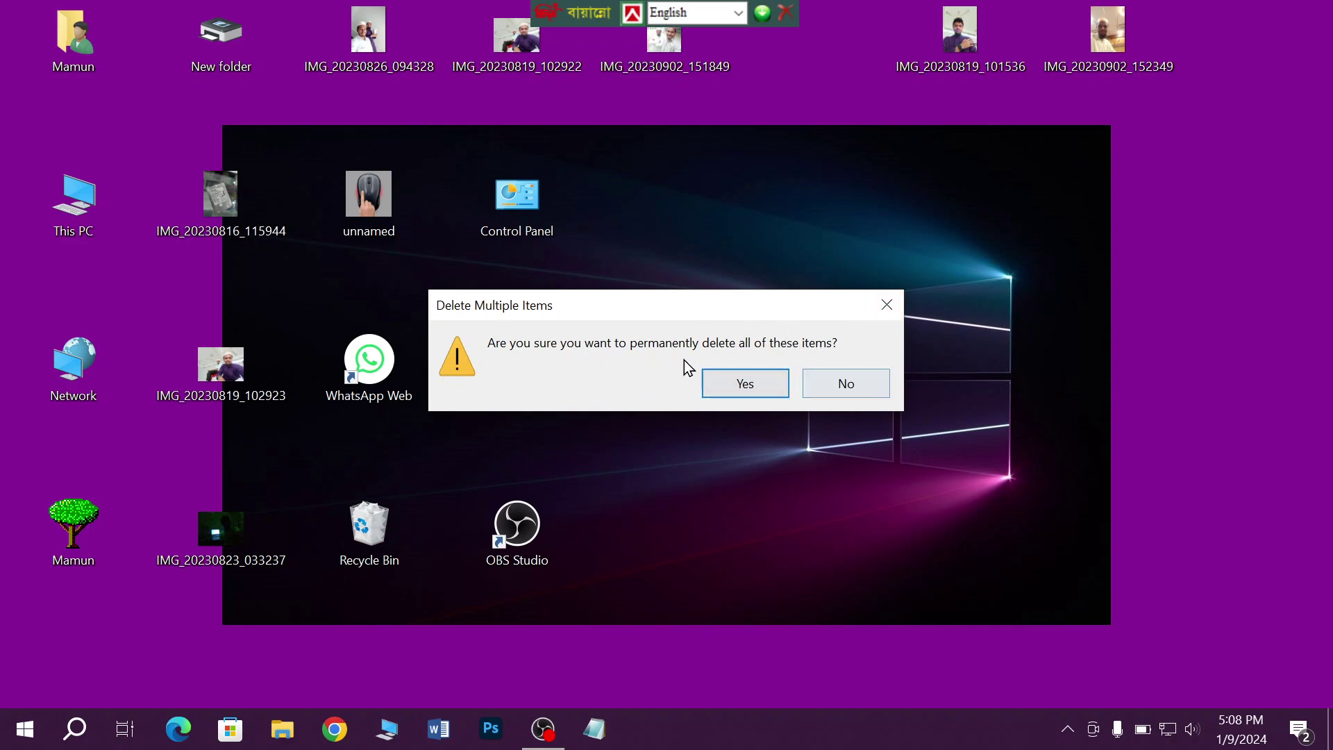
click(759, 382)
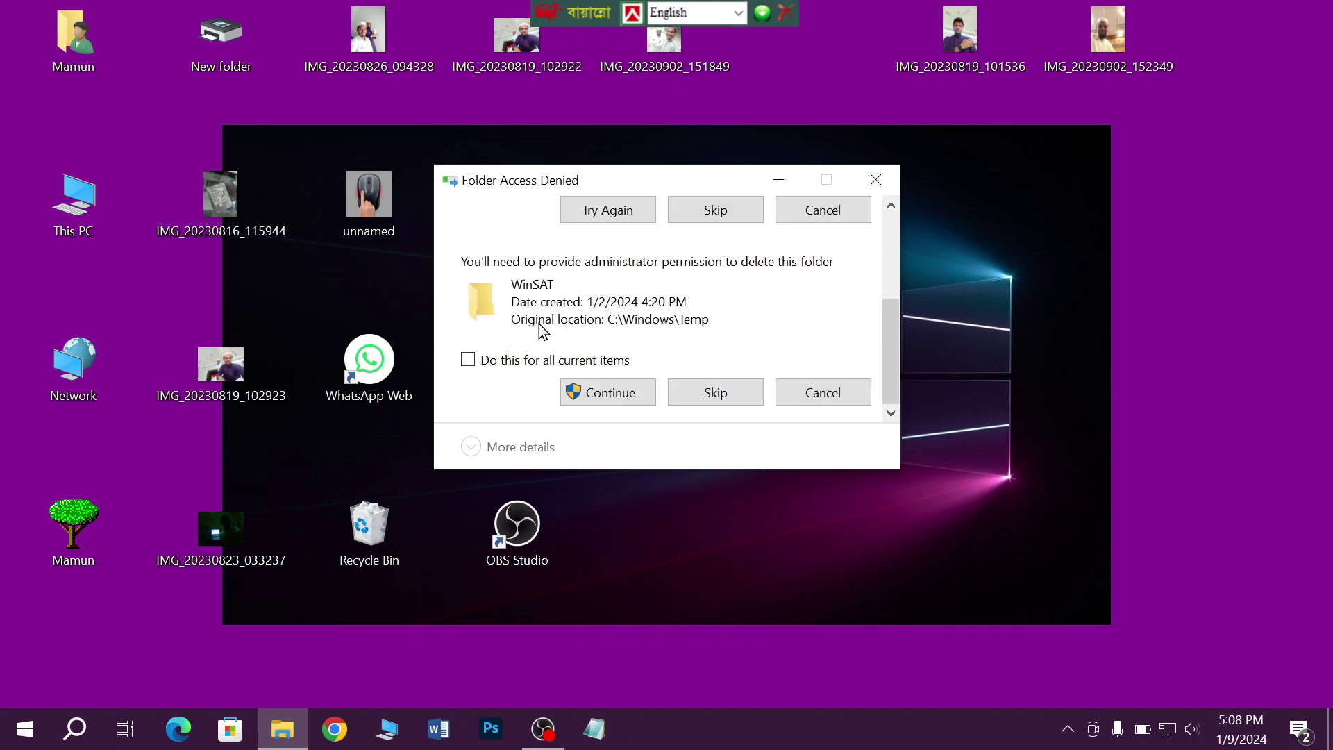
click(605, 397)
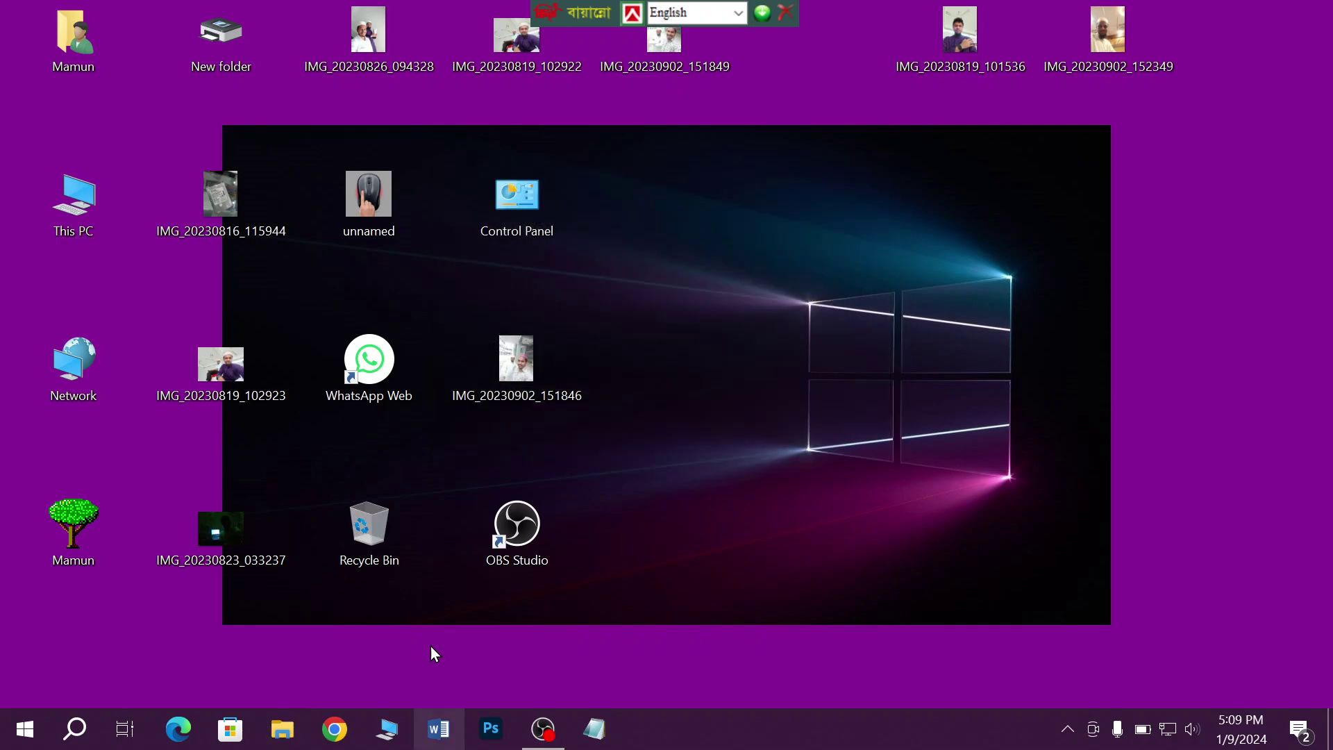
Step: Check the Recycle Bin's available commands and contents, close its window and refresh the desktop twice
right_click(373, 539)
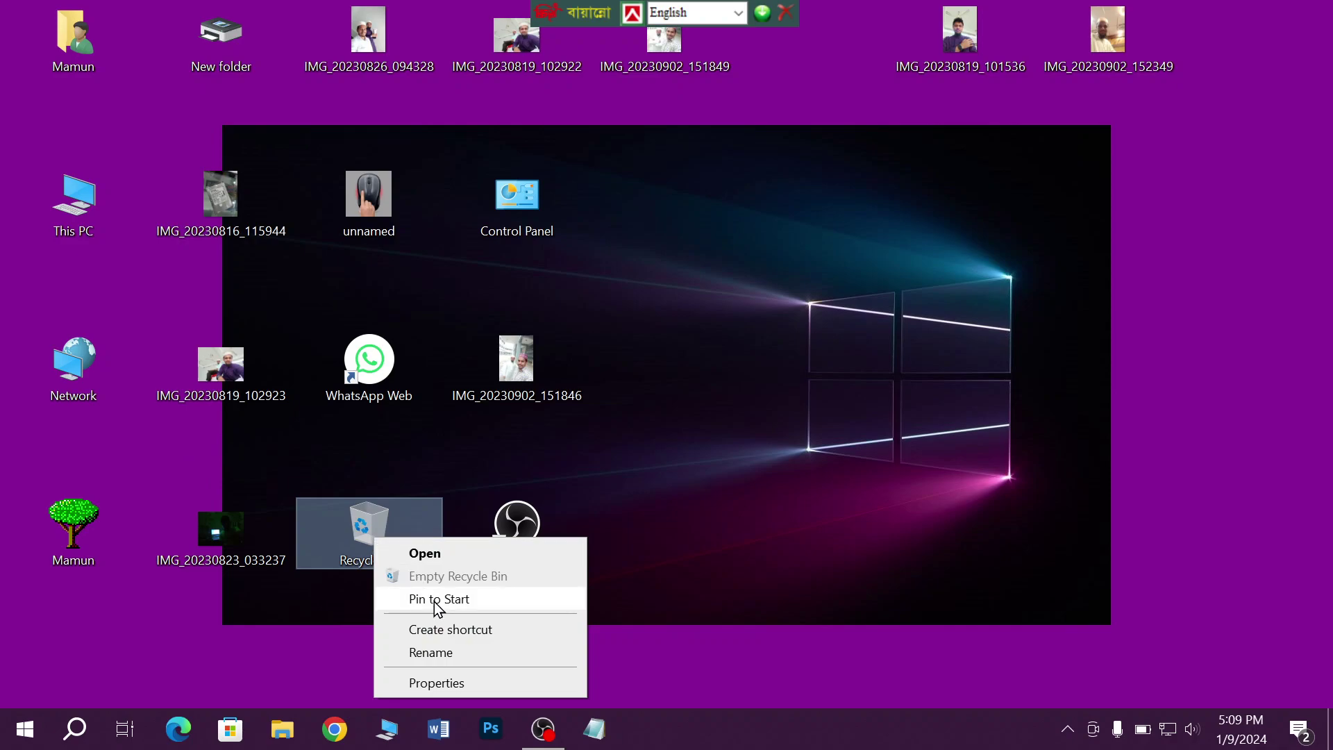
click(1116, 657)
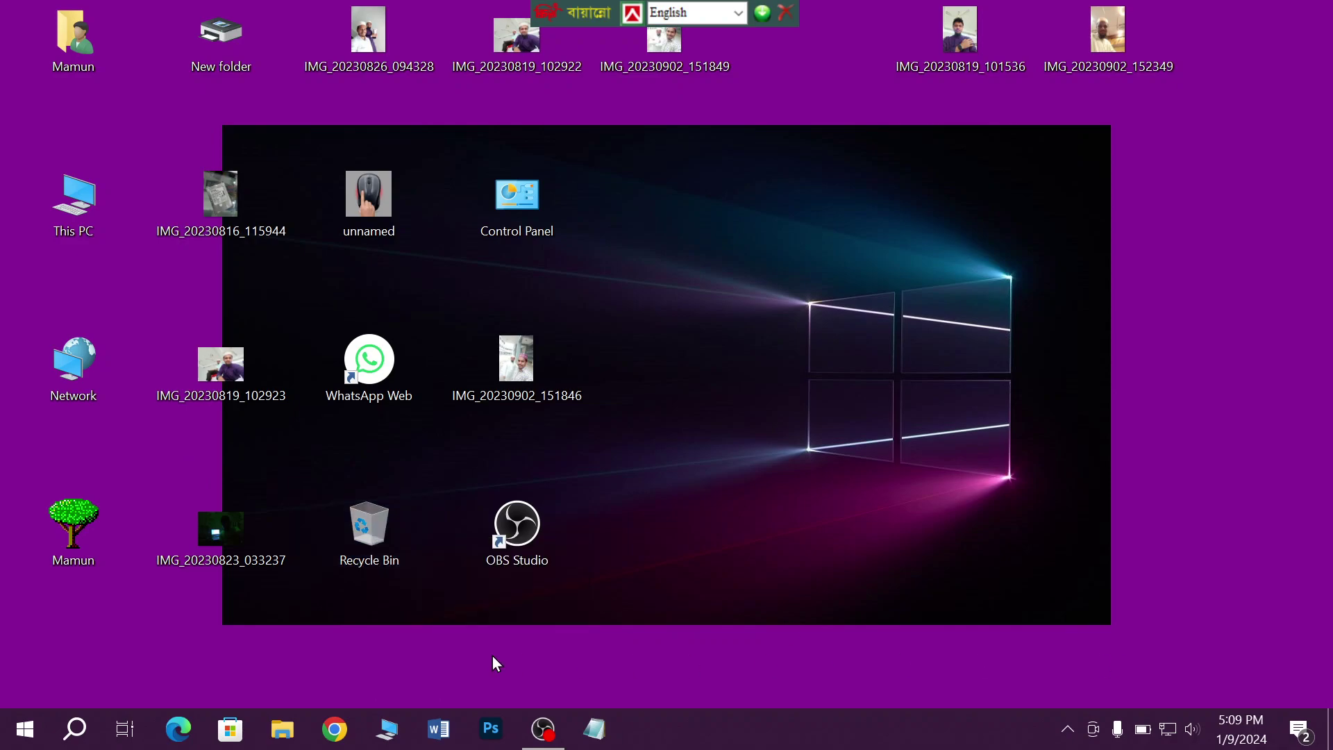
double_click(377, 519)
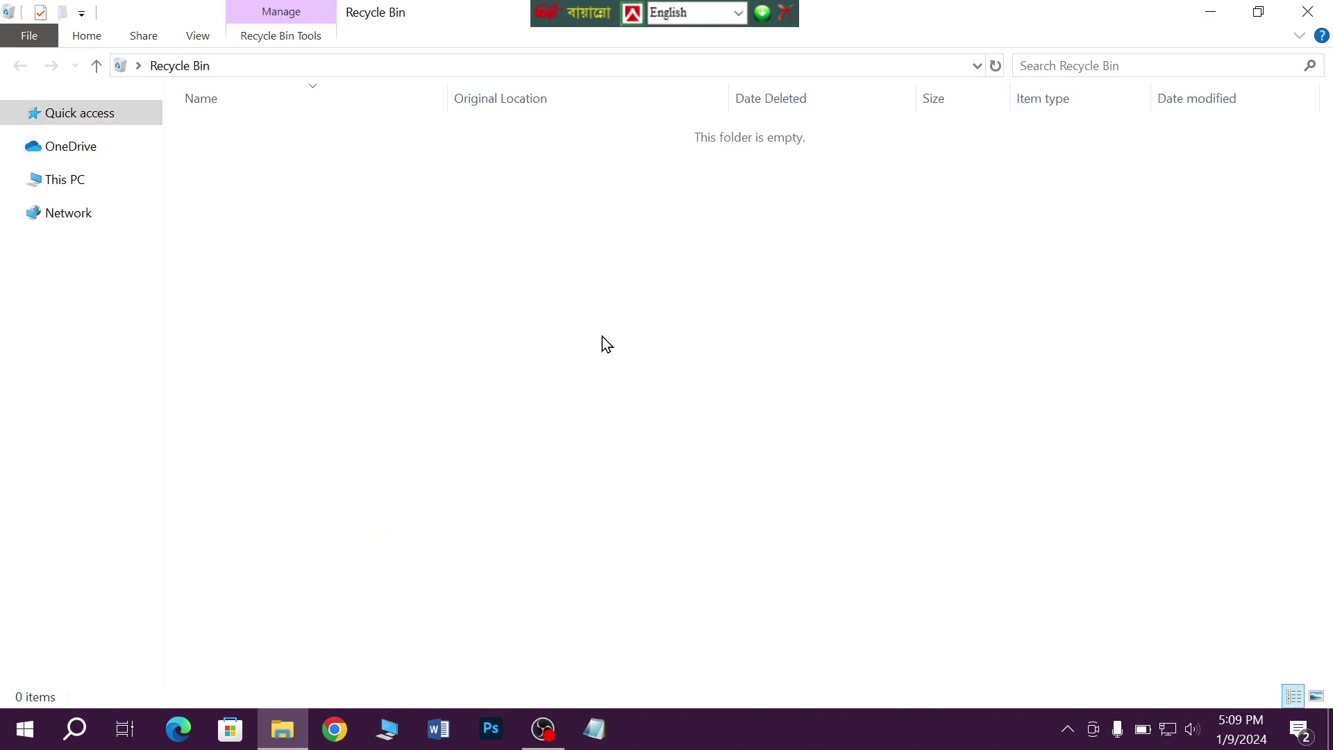
click(1304, 14)
right_click(1210, 149)
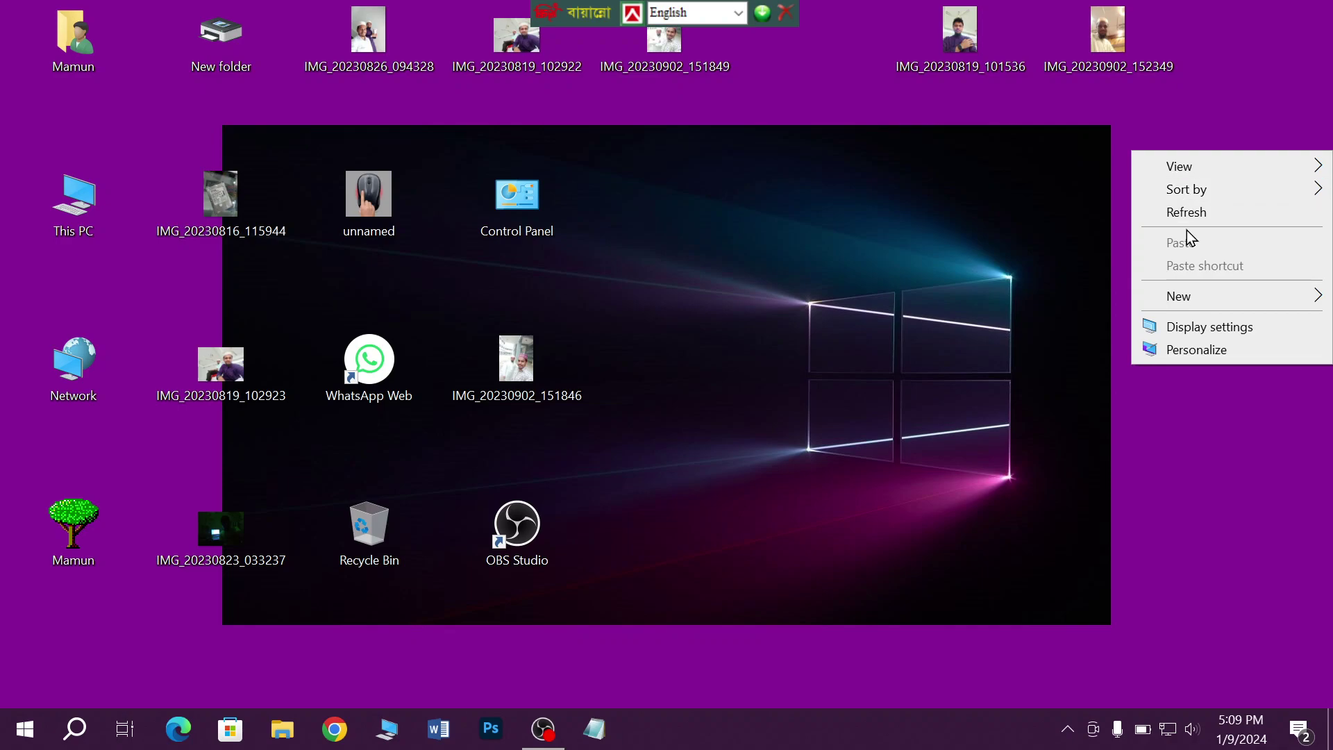
click(1184, 213)
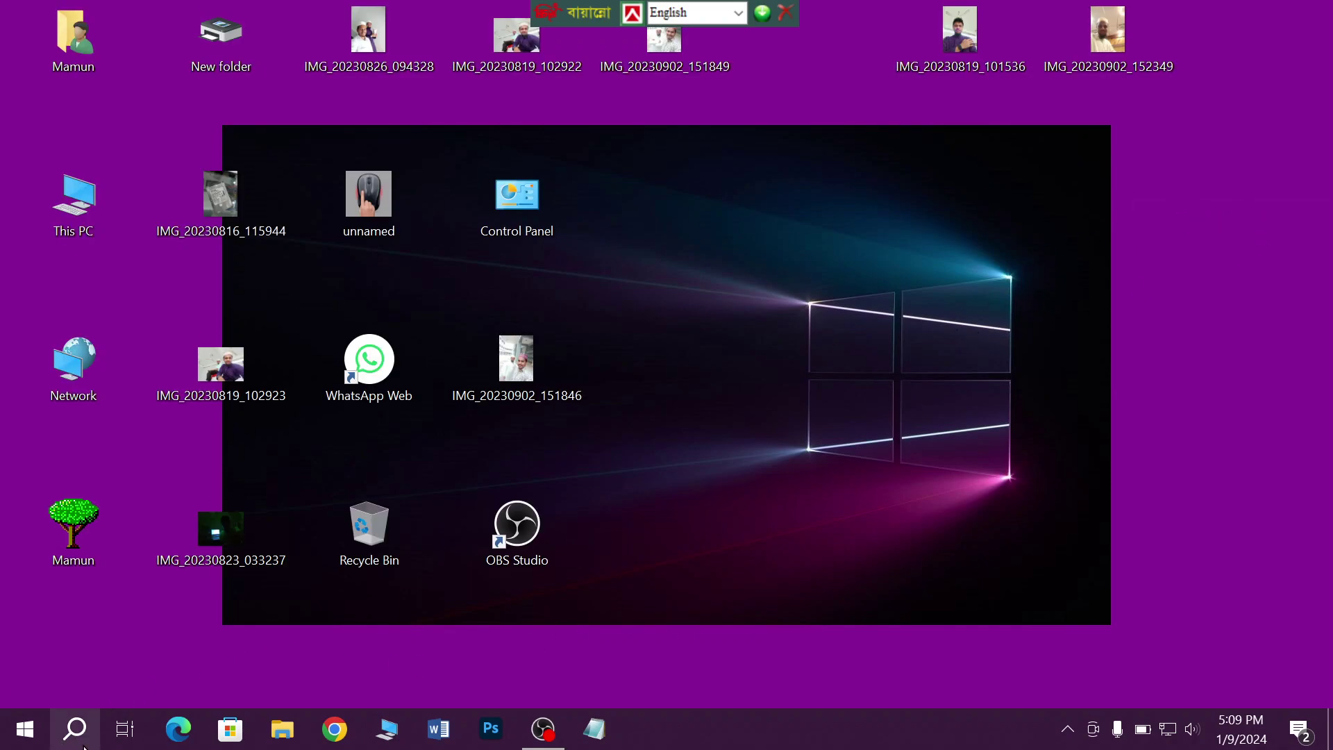
right_click(1165, 124)
click(1192, 185)
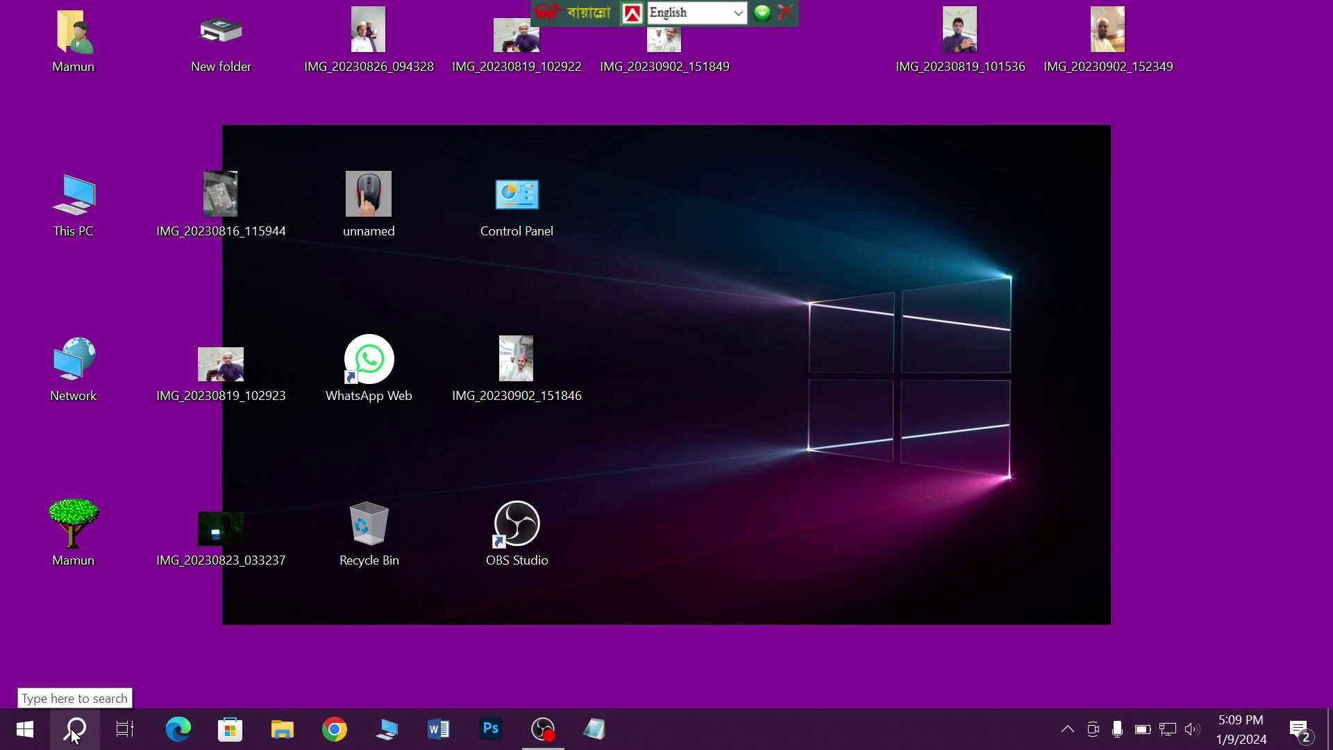
Step: Search Windows for "sn", open Snipping Tool and move its window to the middle of the desktop
click(56, 742)
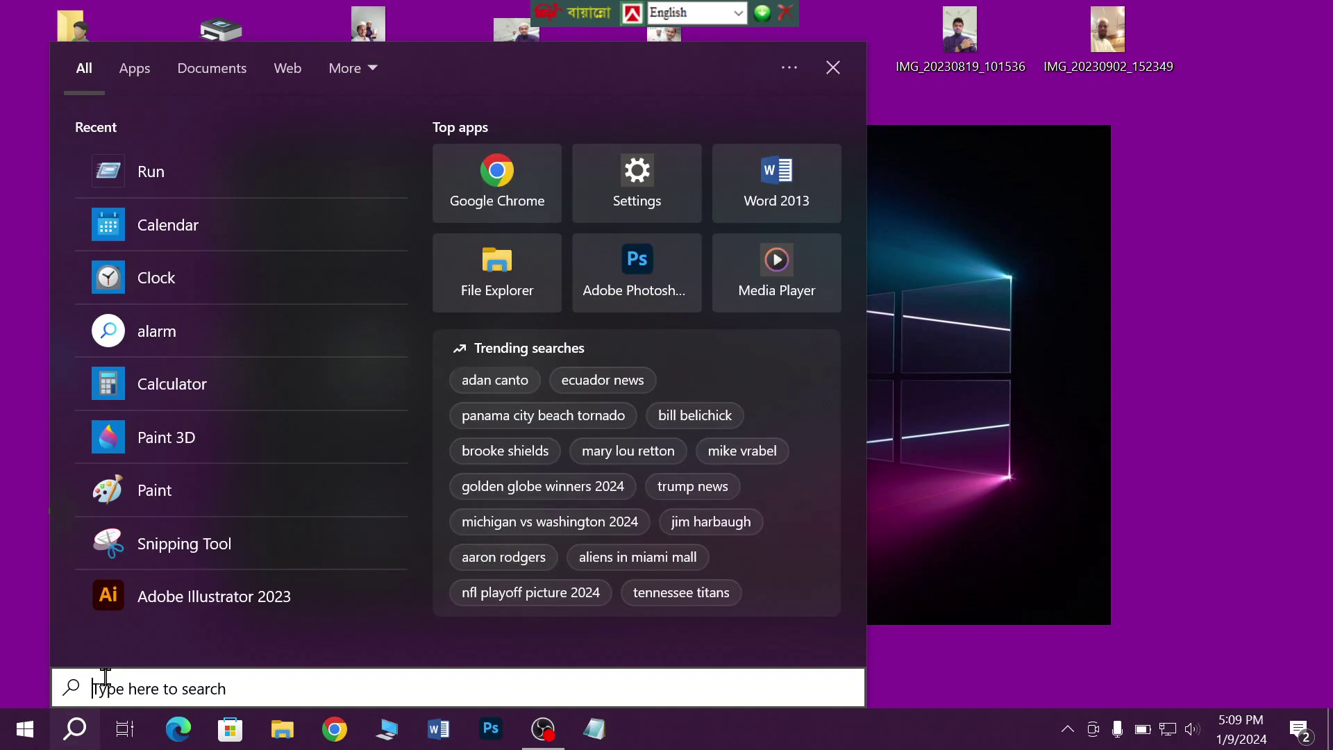
text(s)
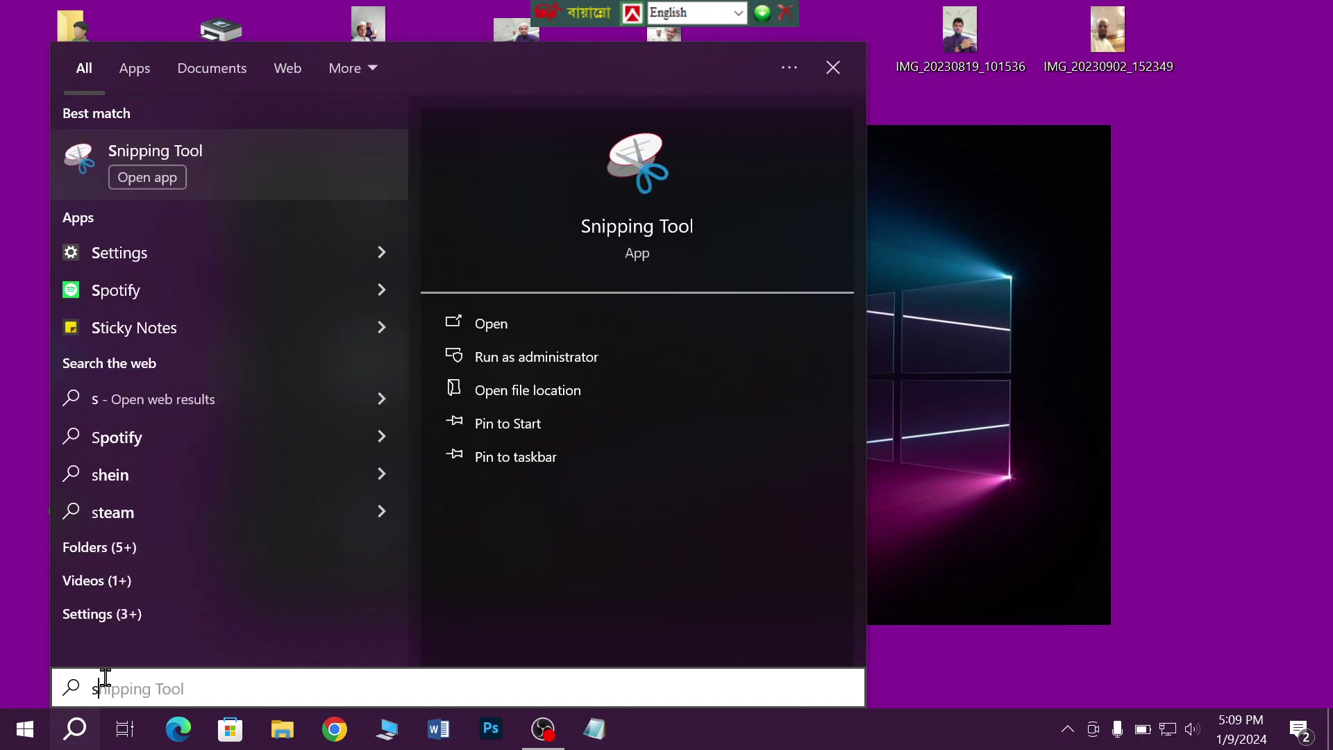
text(n)
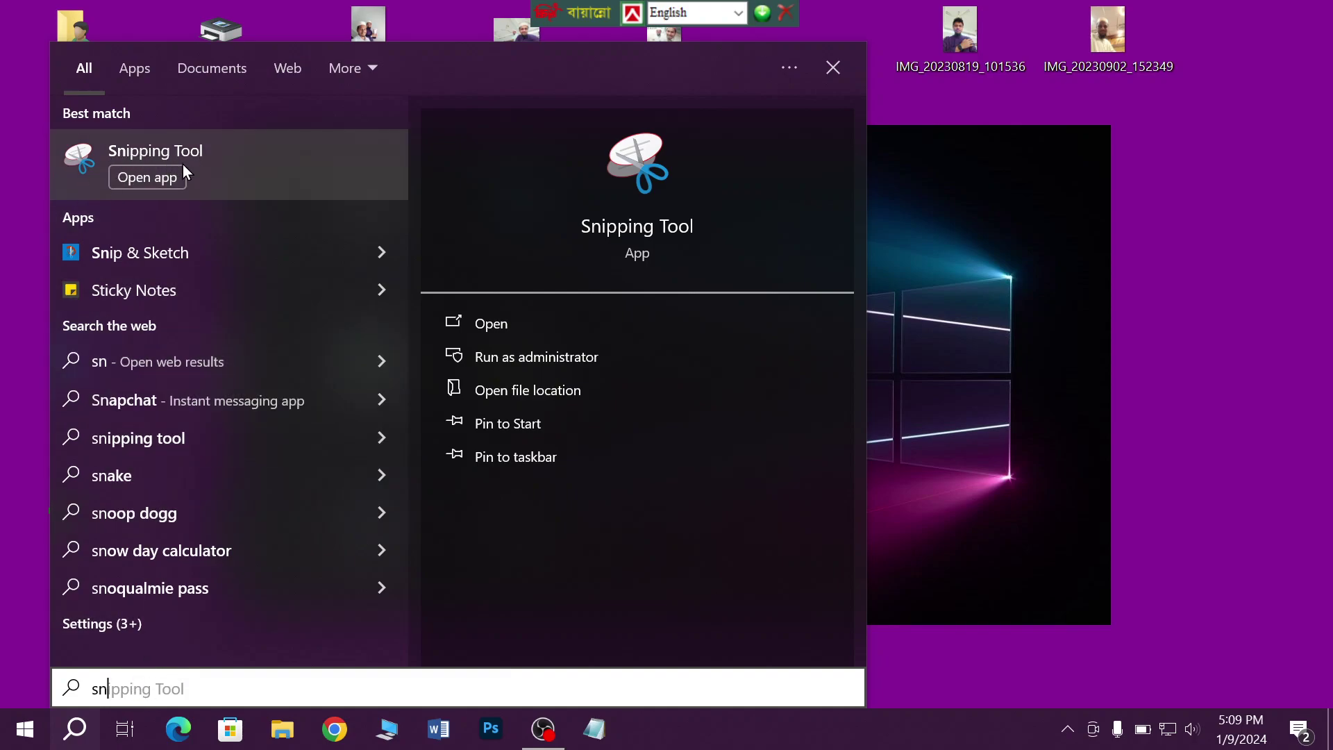
click(298, 156)
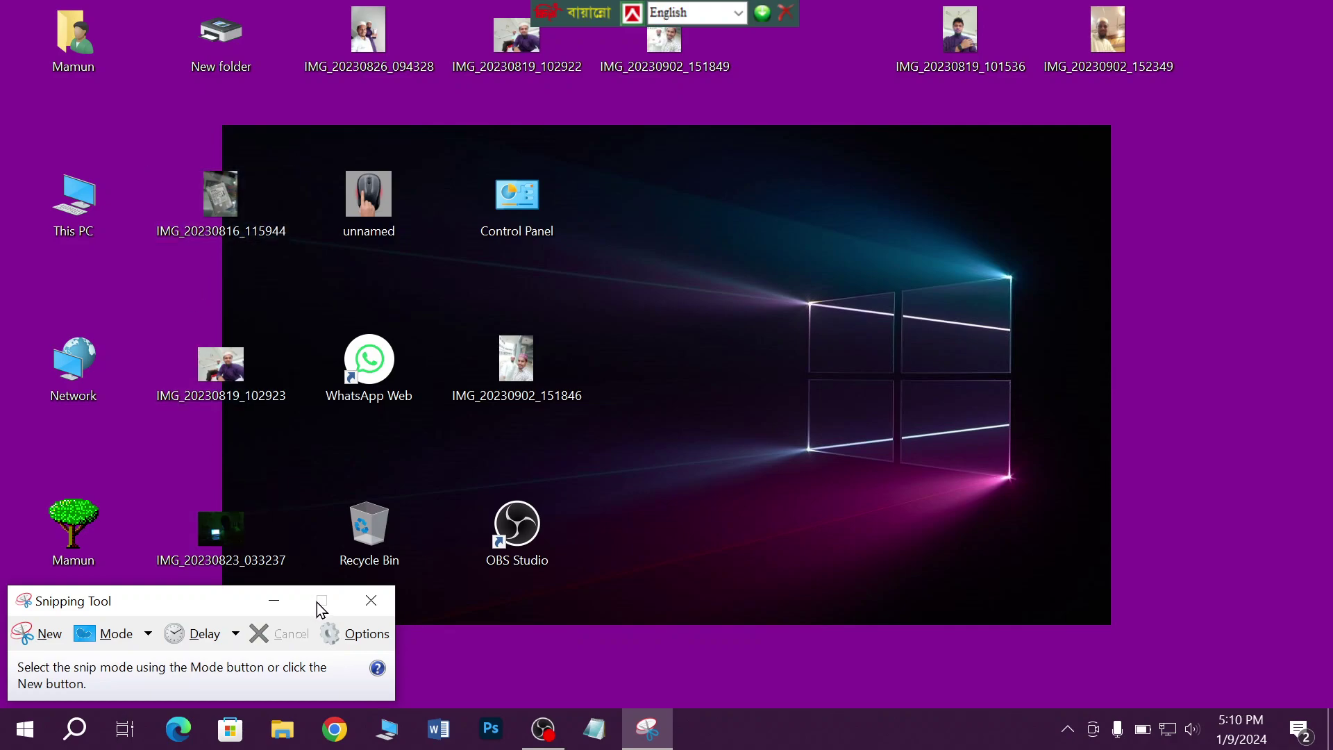
drag(133, 594, 527, 299)
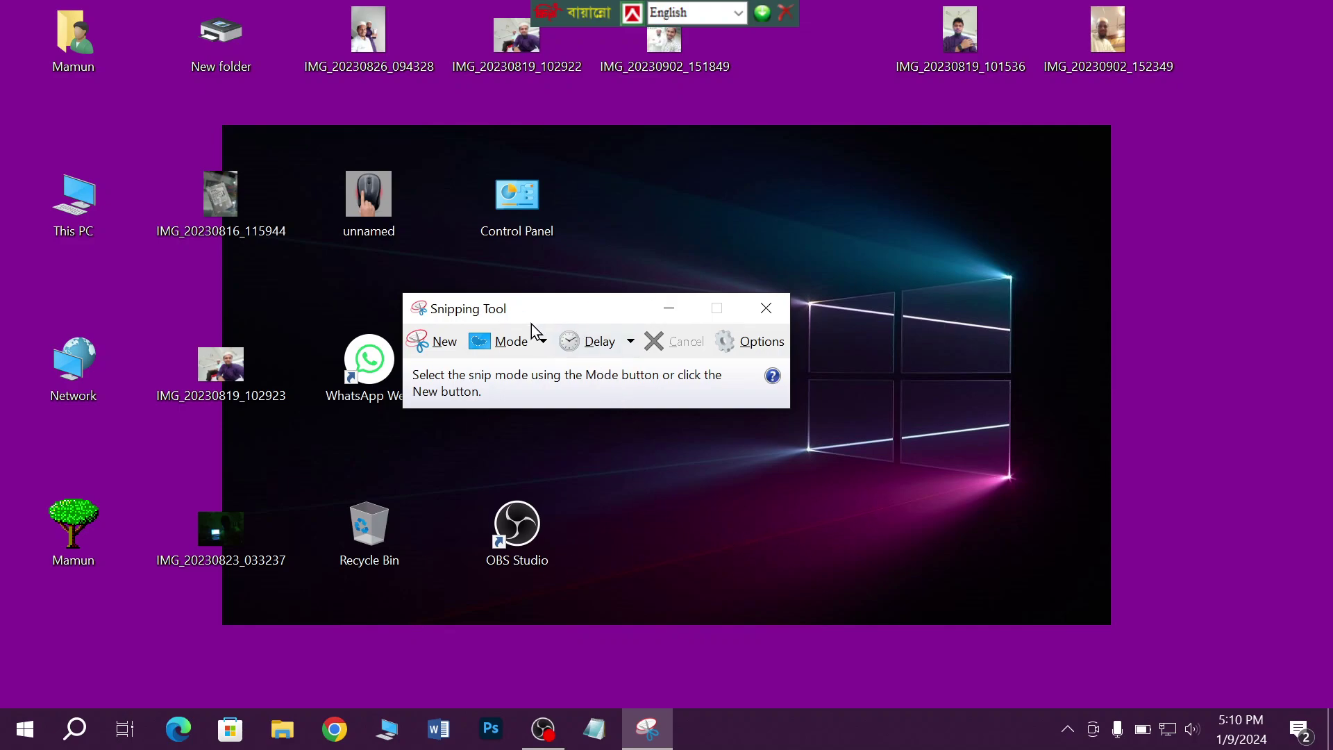
Step: Start a new free-form snip, move the tool window aside and capture an area around the wallpaper's Windows logo
click(444, 343)
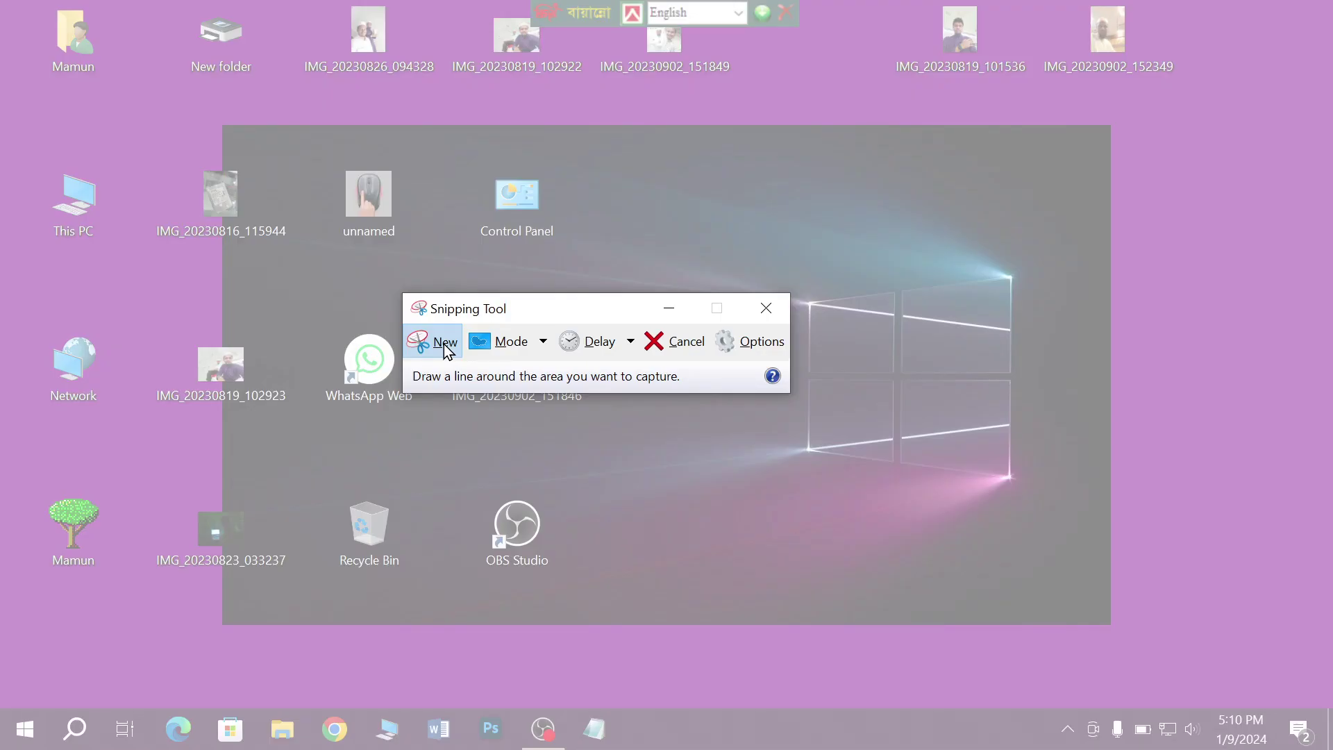
drag(600, 299, 195, 283)
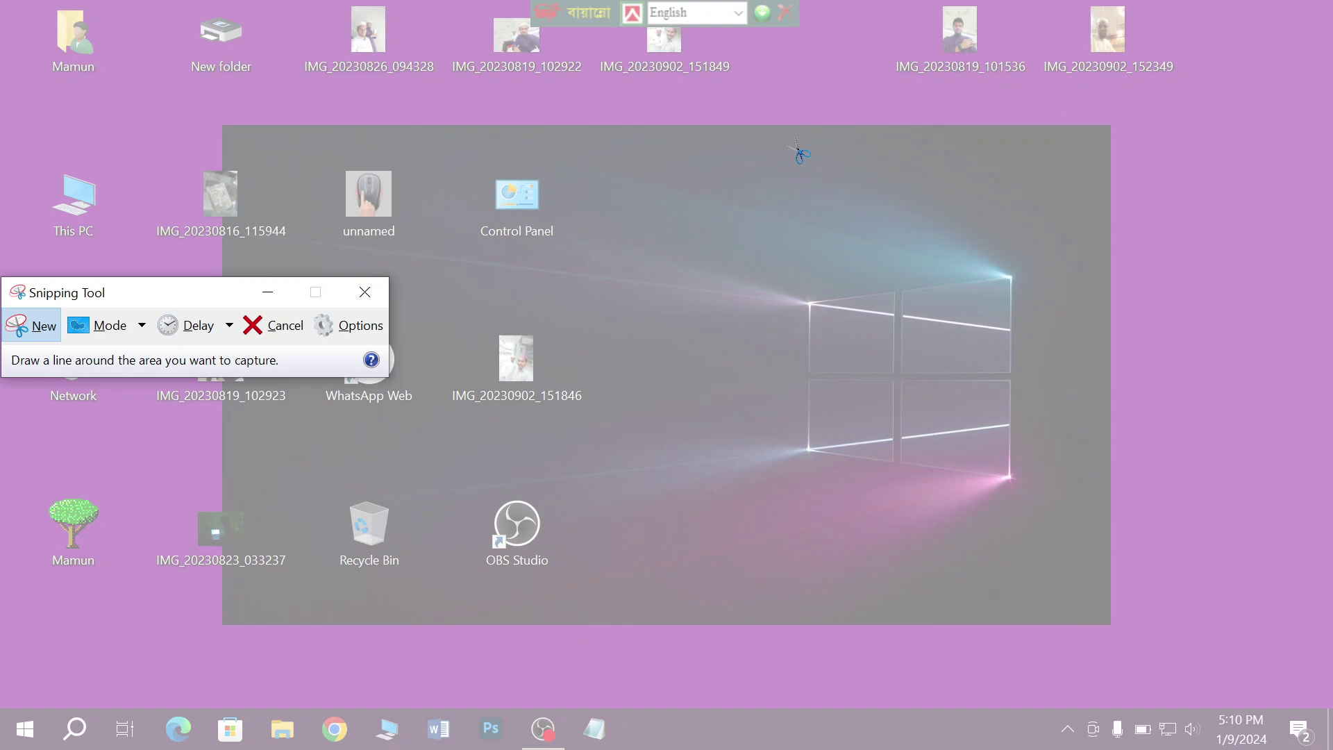
mouse_move(698, 228)
mouse_down()
mouse_move(907, 233)
mouse_move(929, 411)
mouse_move(761, 417)
mouse_move(685, 244)
mouse_move(705, 231)
mouse_up()
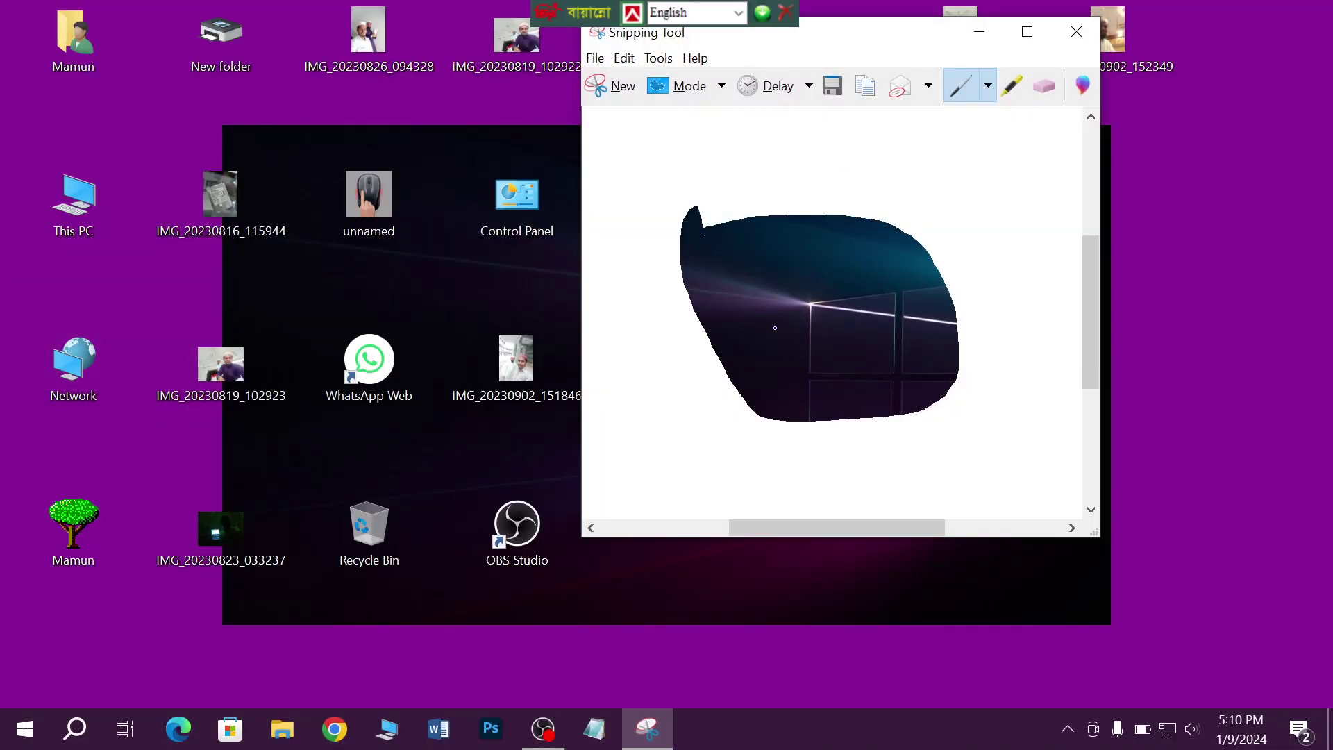
Step: Save the free-form snip as the PNG file Capture in Pictures, replacing the existing file, and close Snipping Tool
click(1077, 32)
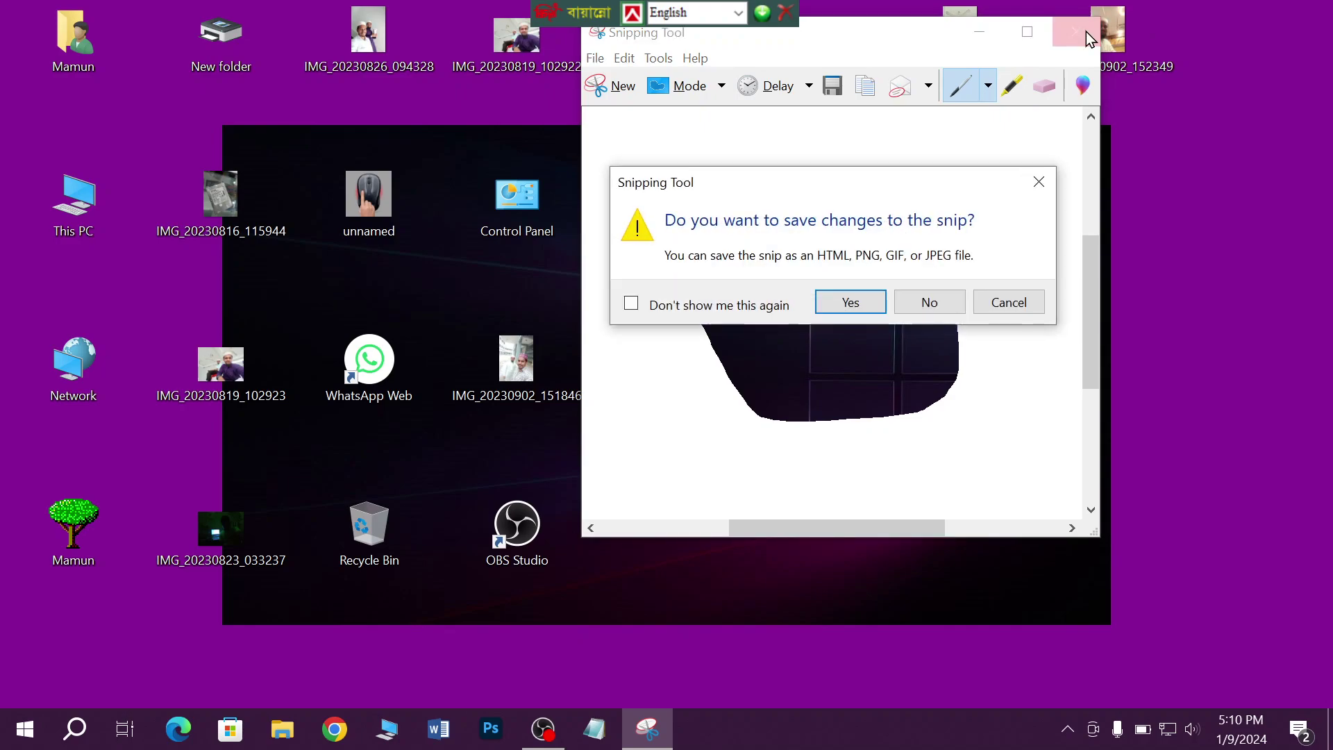
click(860, 300)
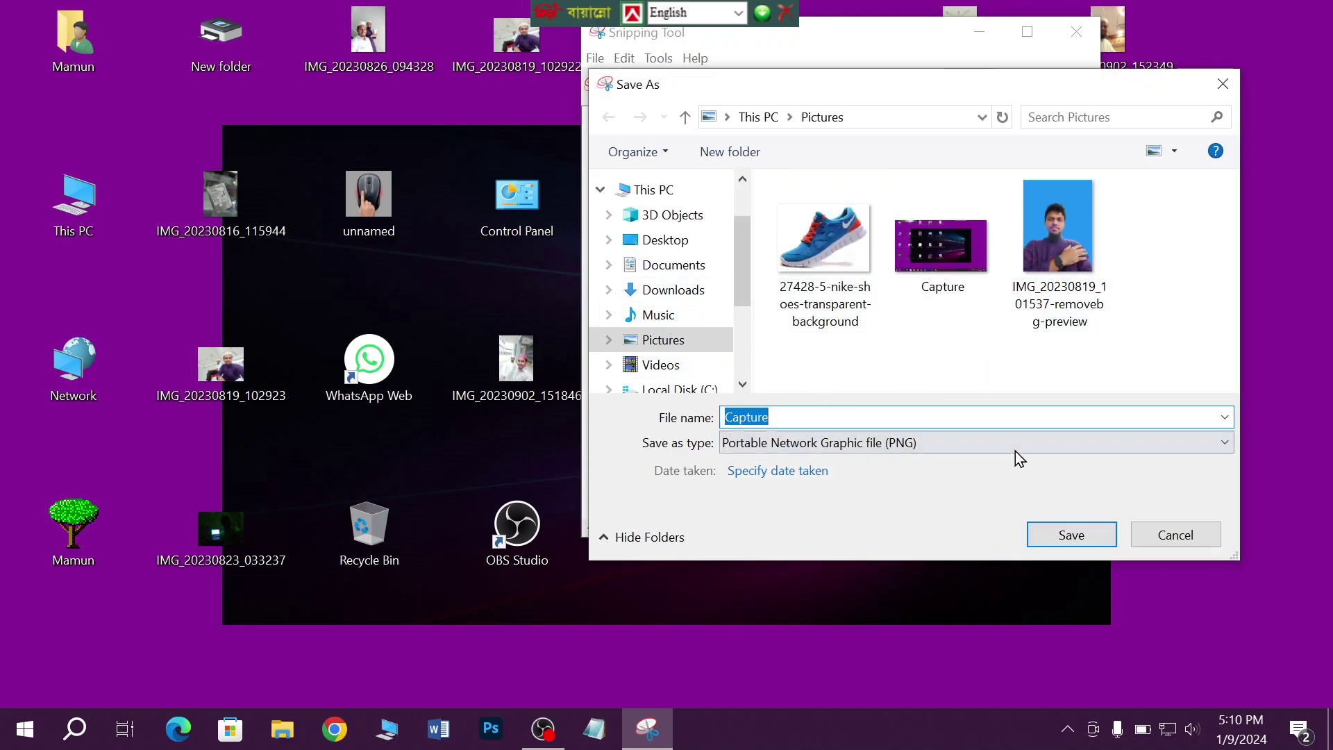
click(1062, 536)
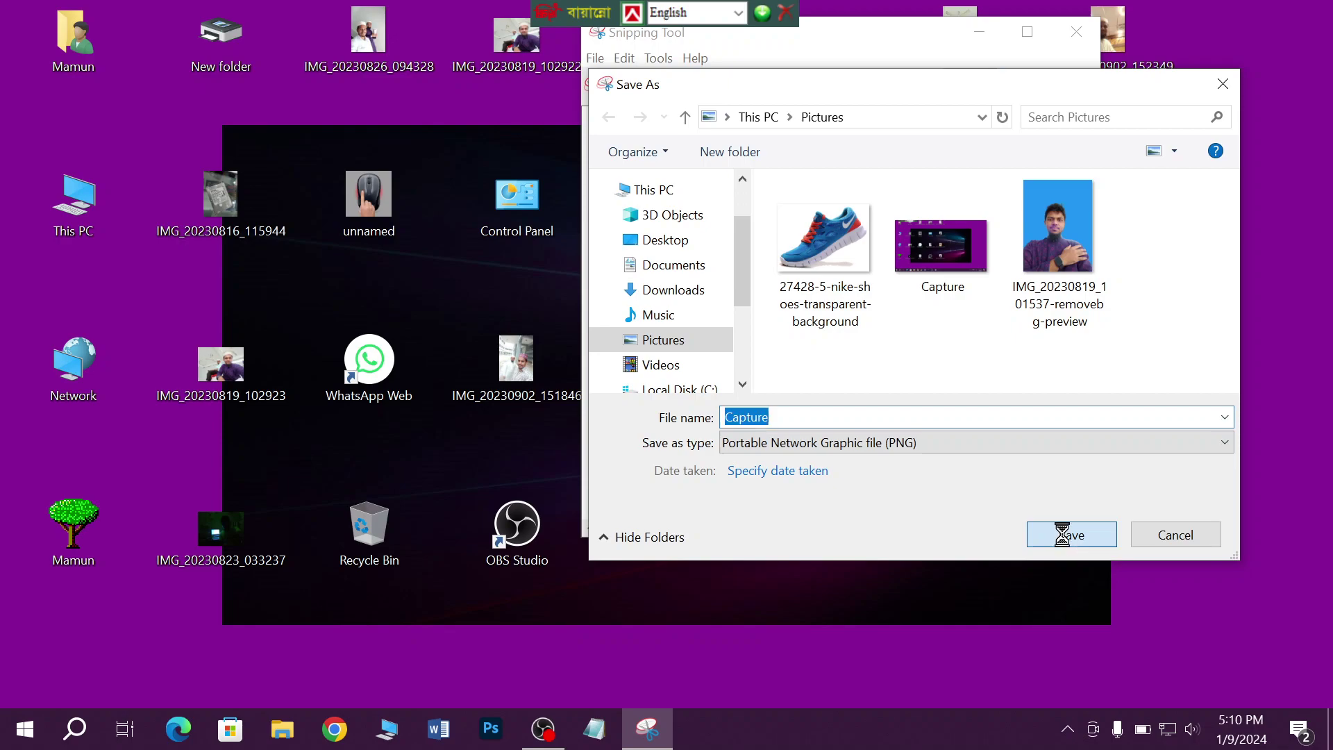
click(736, 375)
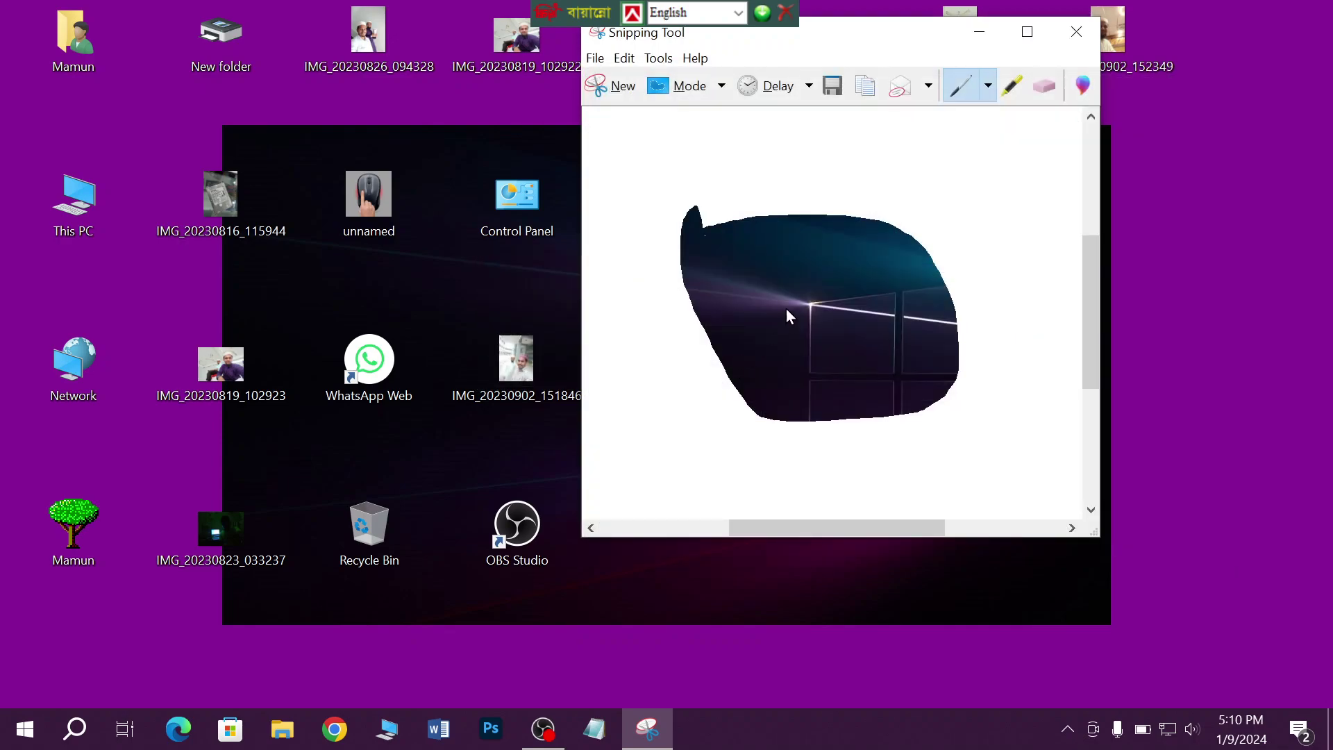
click(1076, 32)
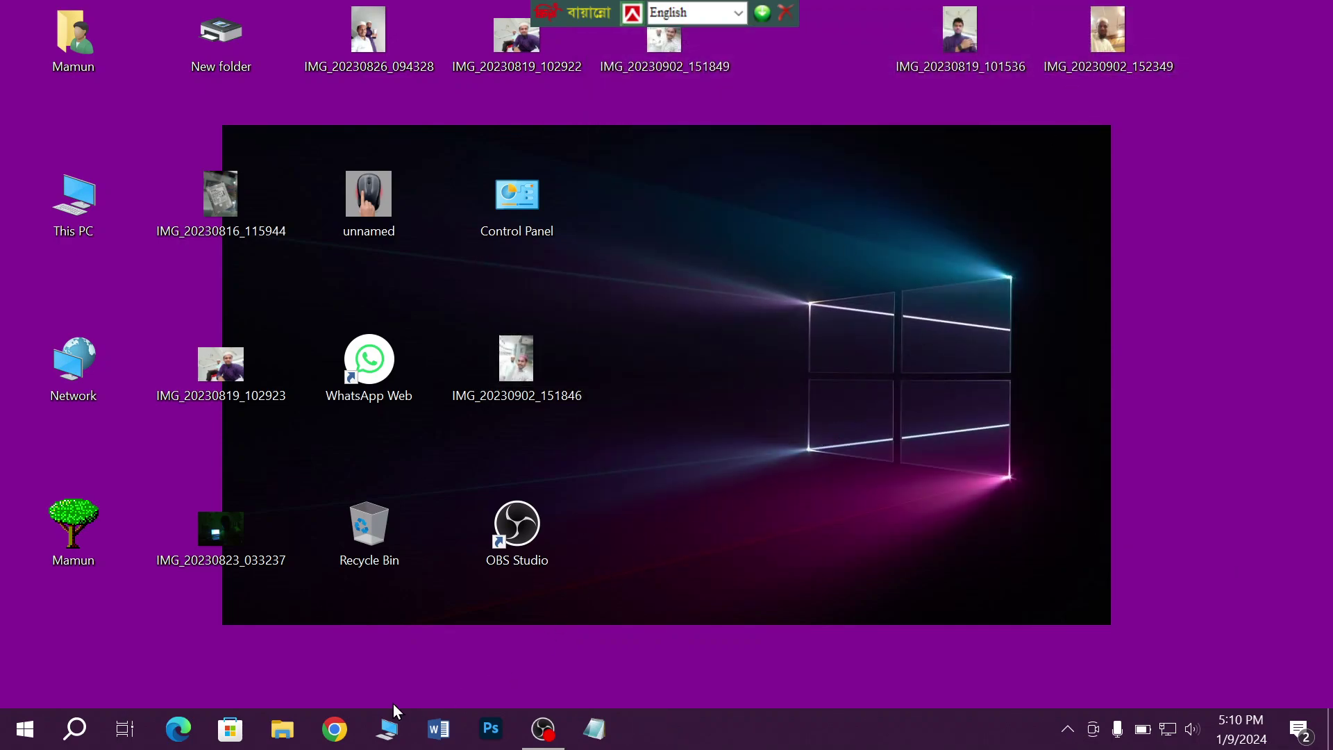
Step: Reopen Snipping Tool from the recent Windows searches and capture a rectangular snip around the wallpaper's Windows logo
click(71, 729)
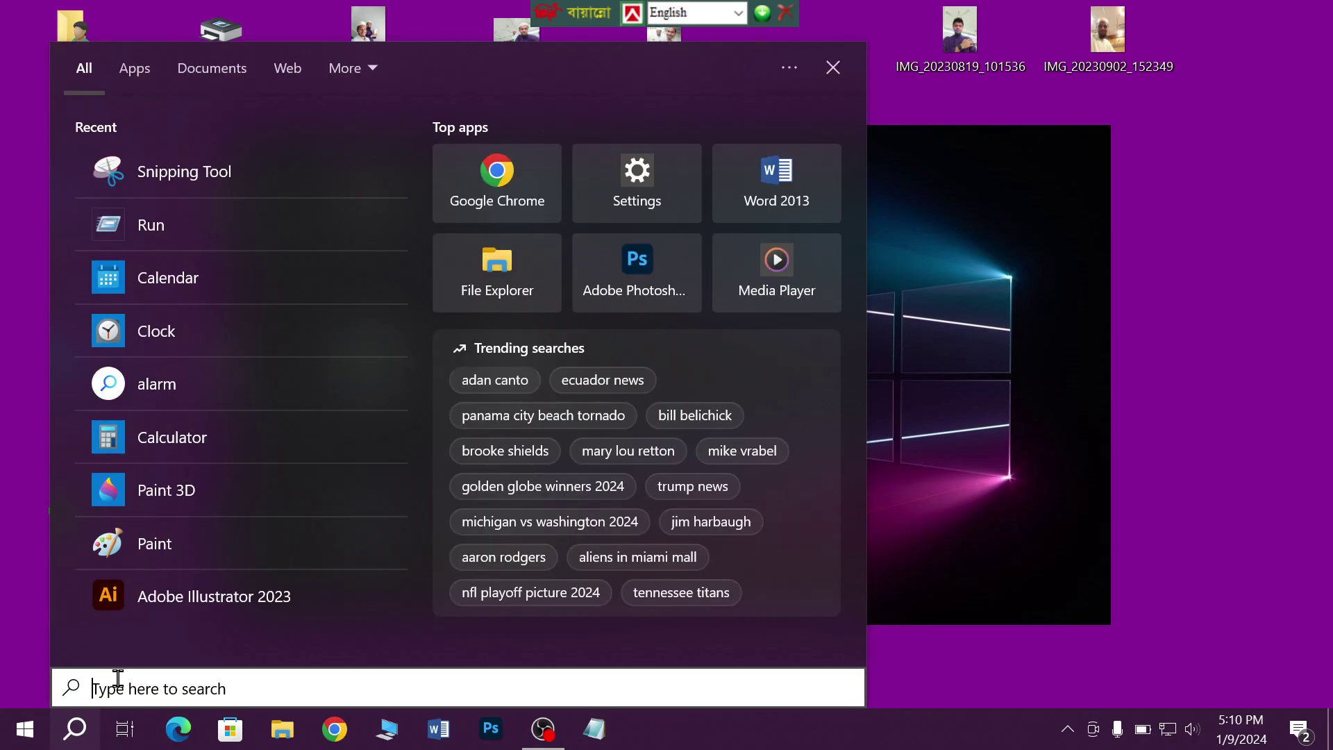
click(165, 175)
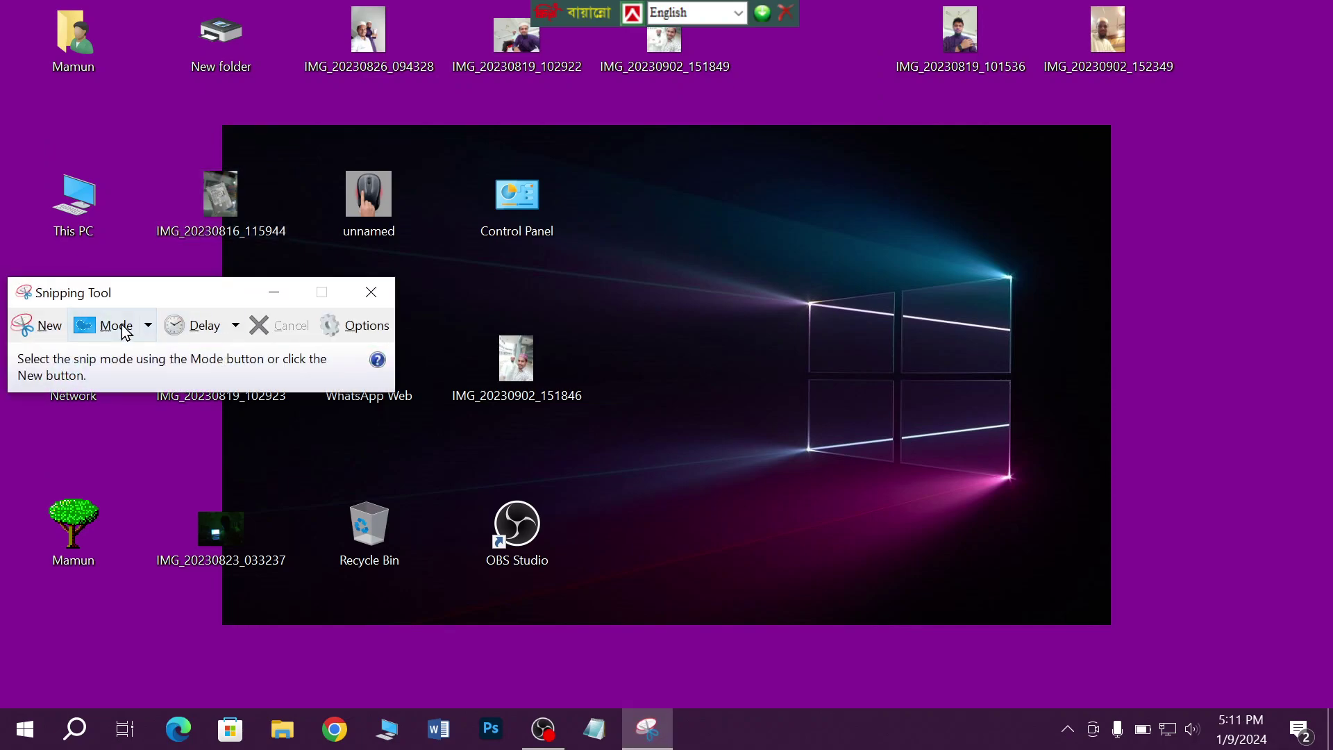
click(146, 326)
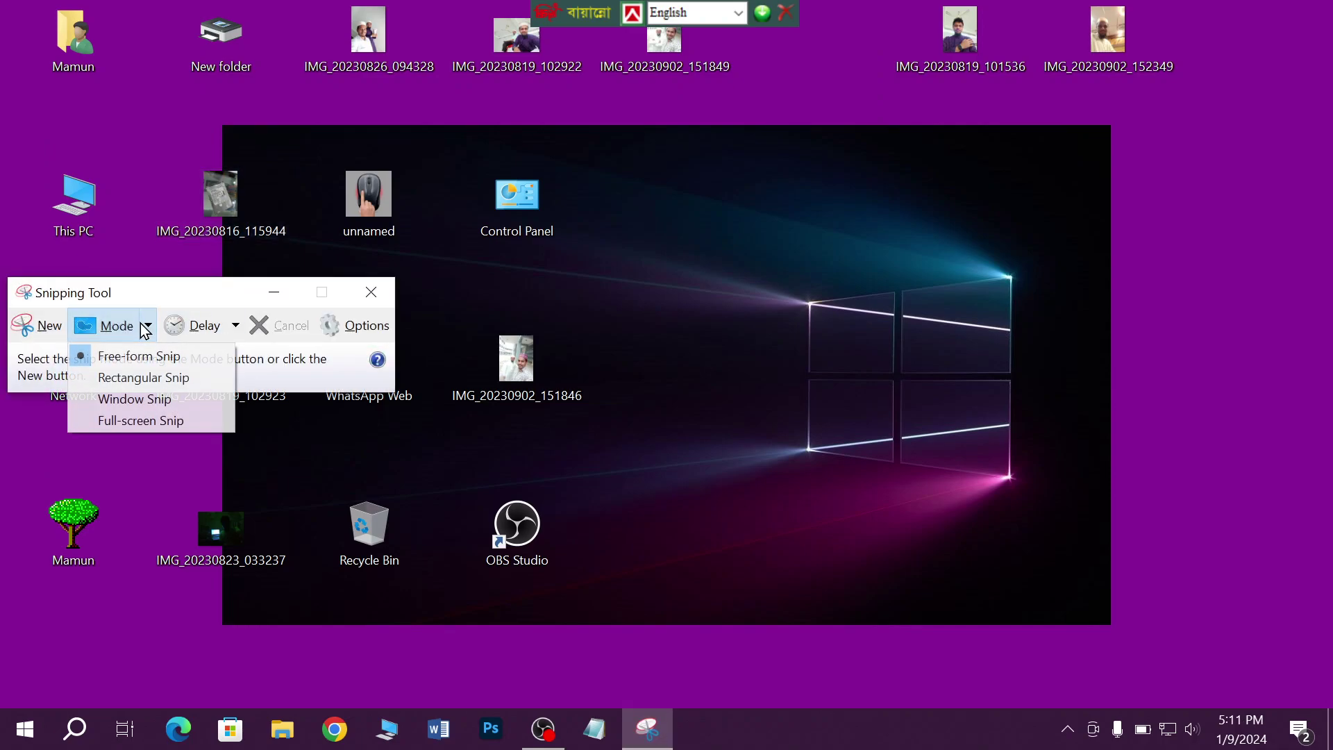
click(144, 379)
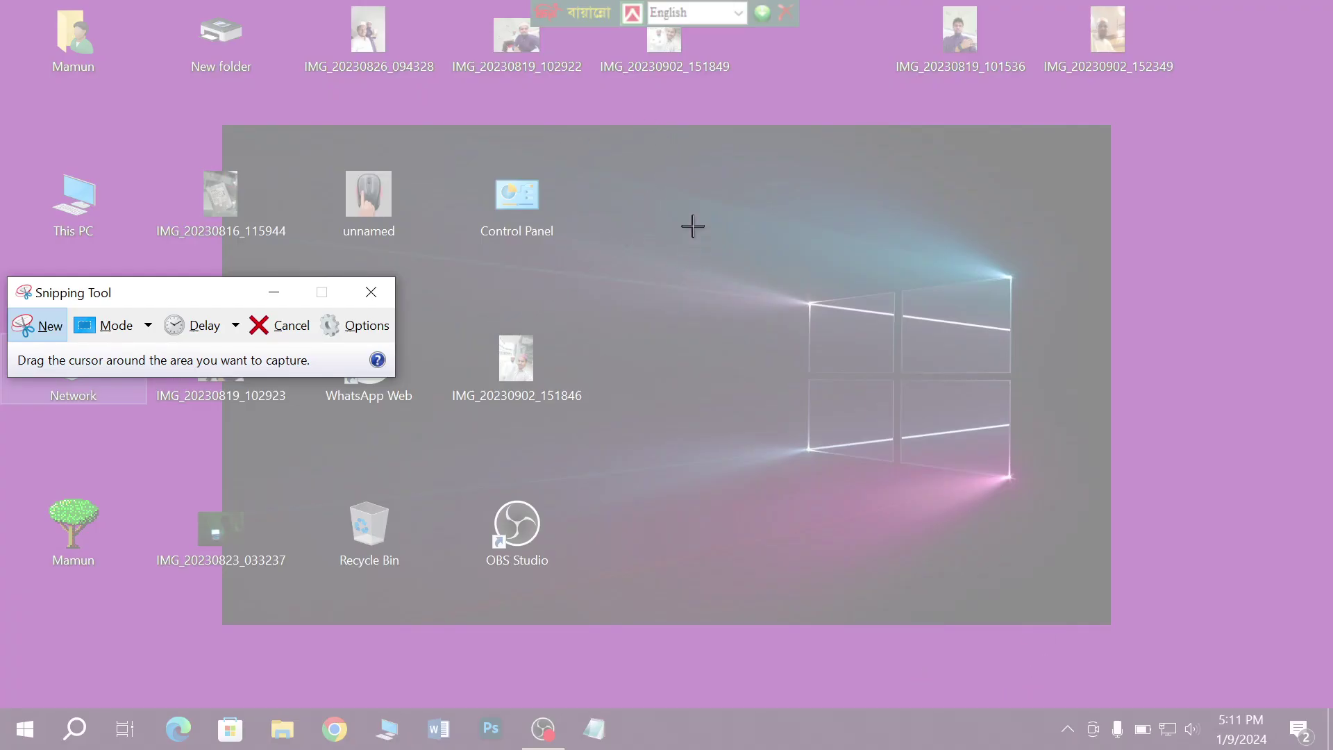
drag(638, 117, 1231, 661)
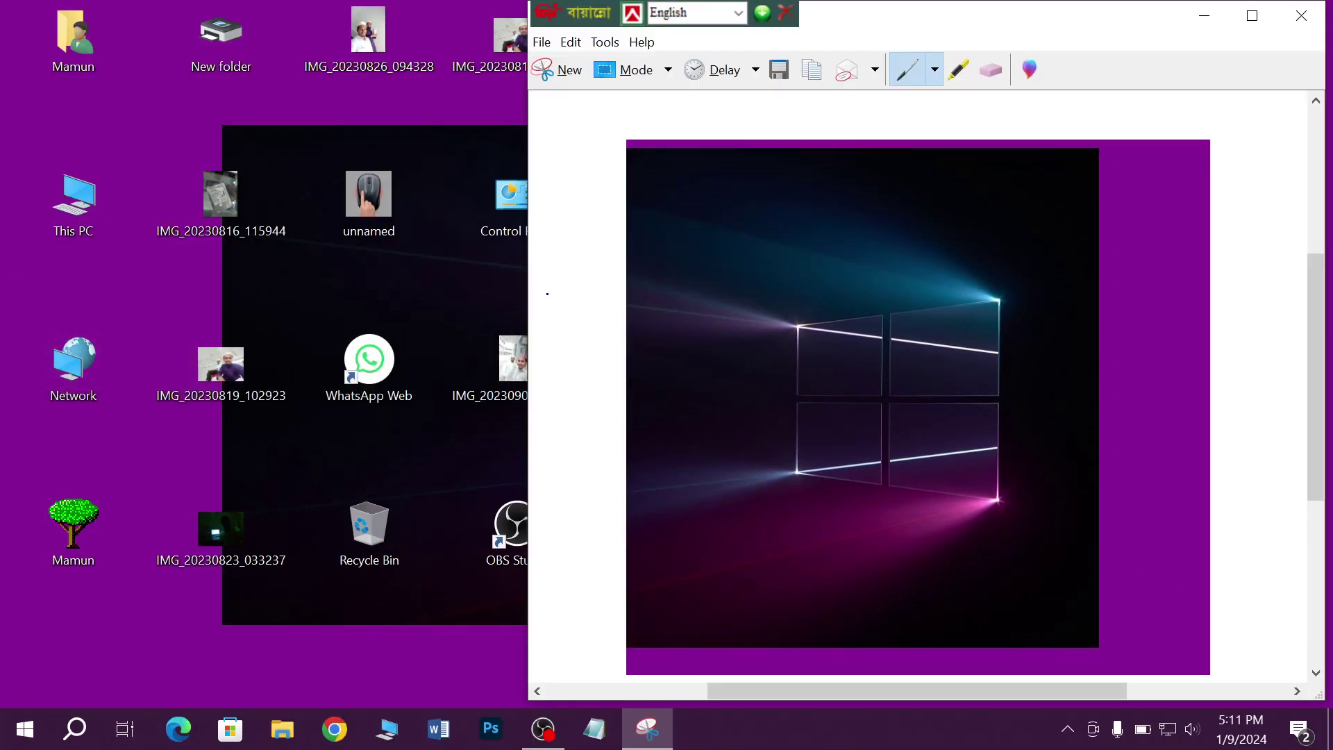
Step: Save the rectangular snip as the PNG file Capture in Pictures, replacing the existing file, close Snipping Tool and refresh the desktop
click(1312, 25)
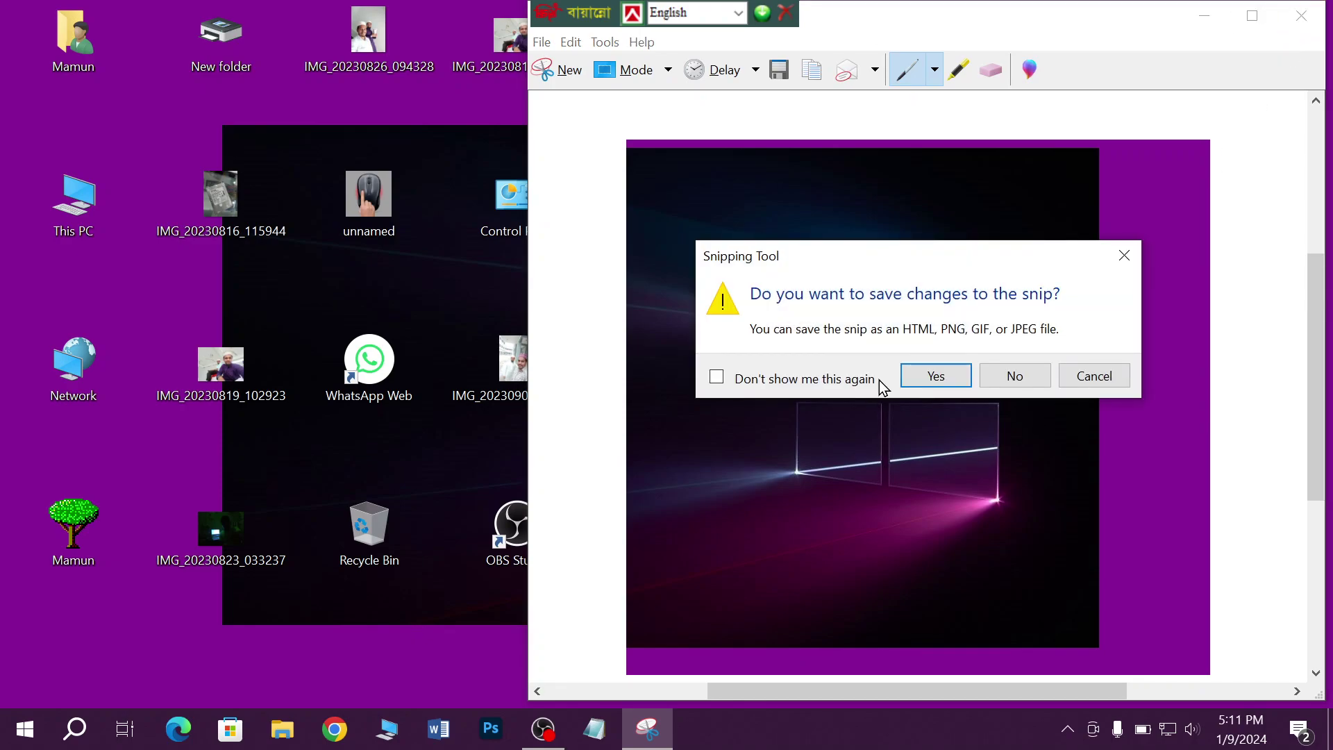
click(943, 376)
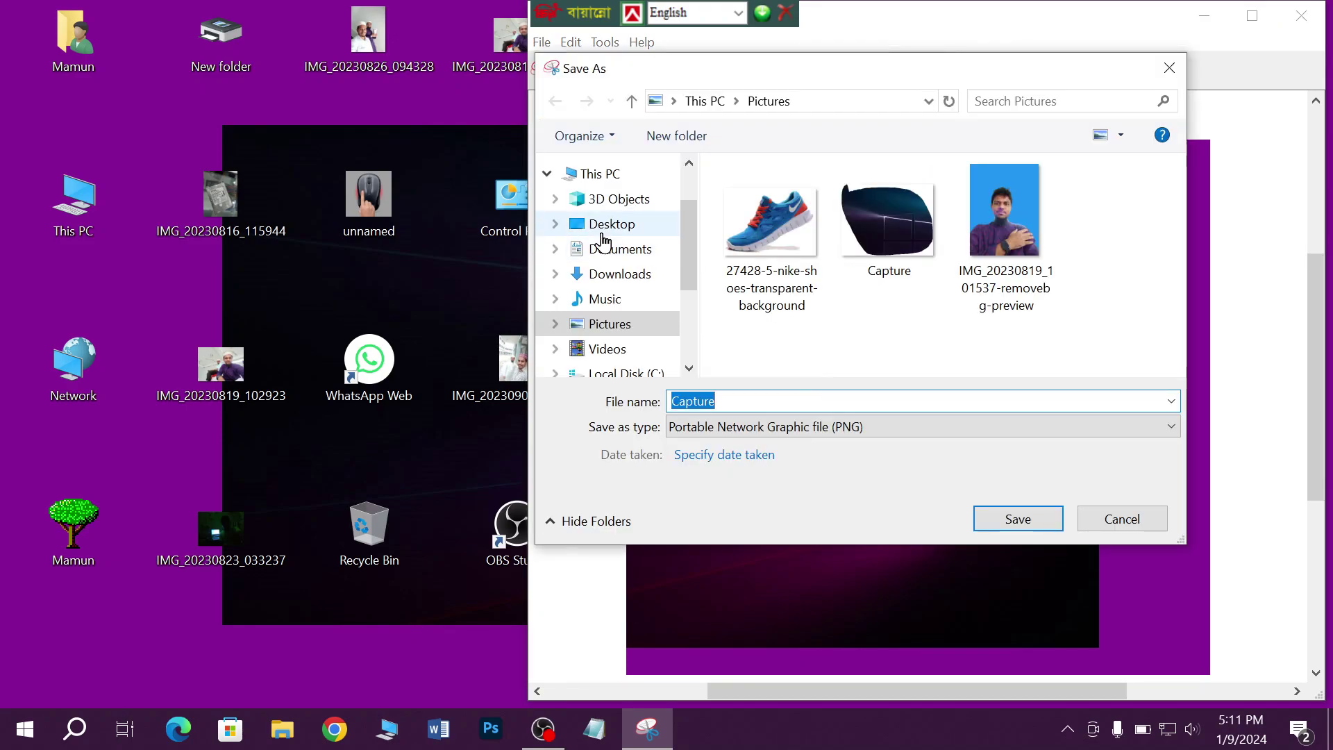
scroll(609, 240, down, 3)
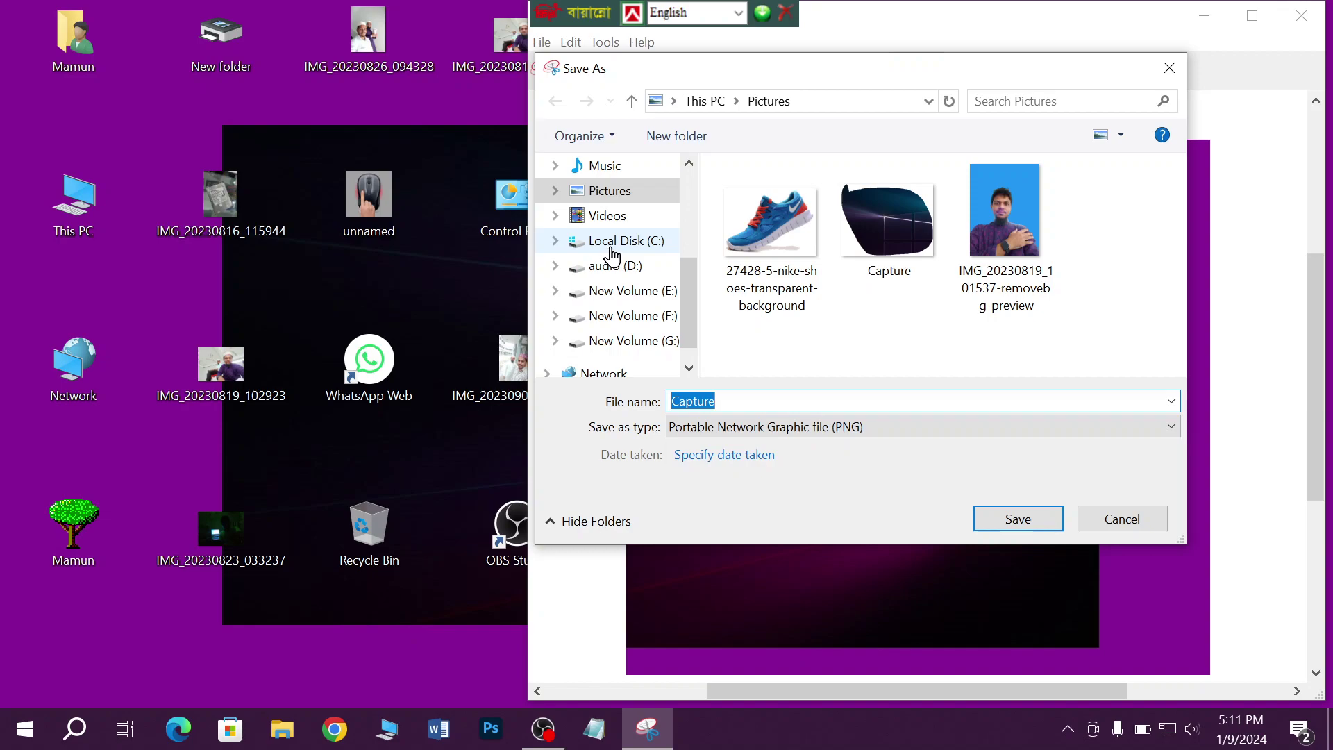
scroll(609, 261, up, 1)
click(1011, 518)
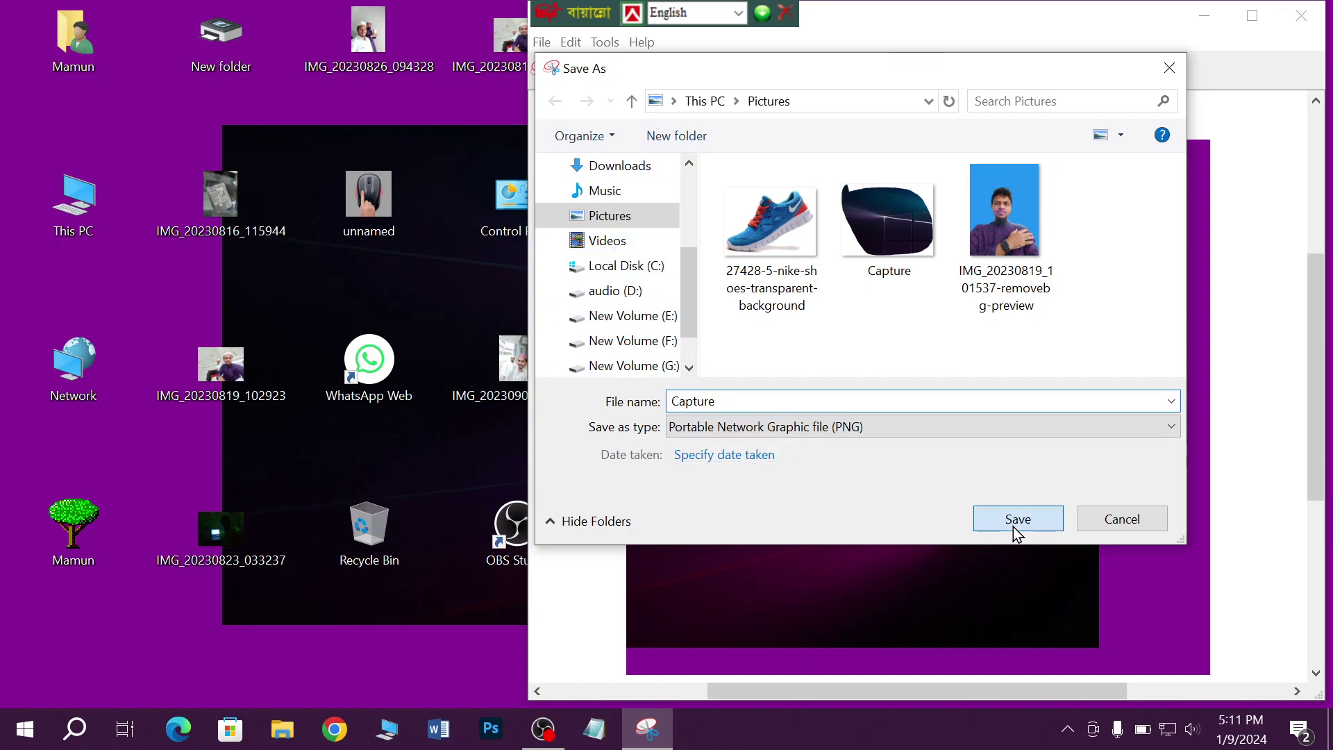
click(710, 369)
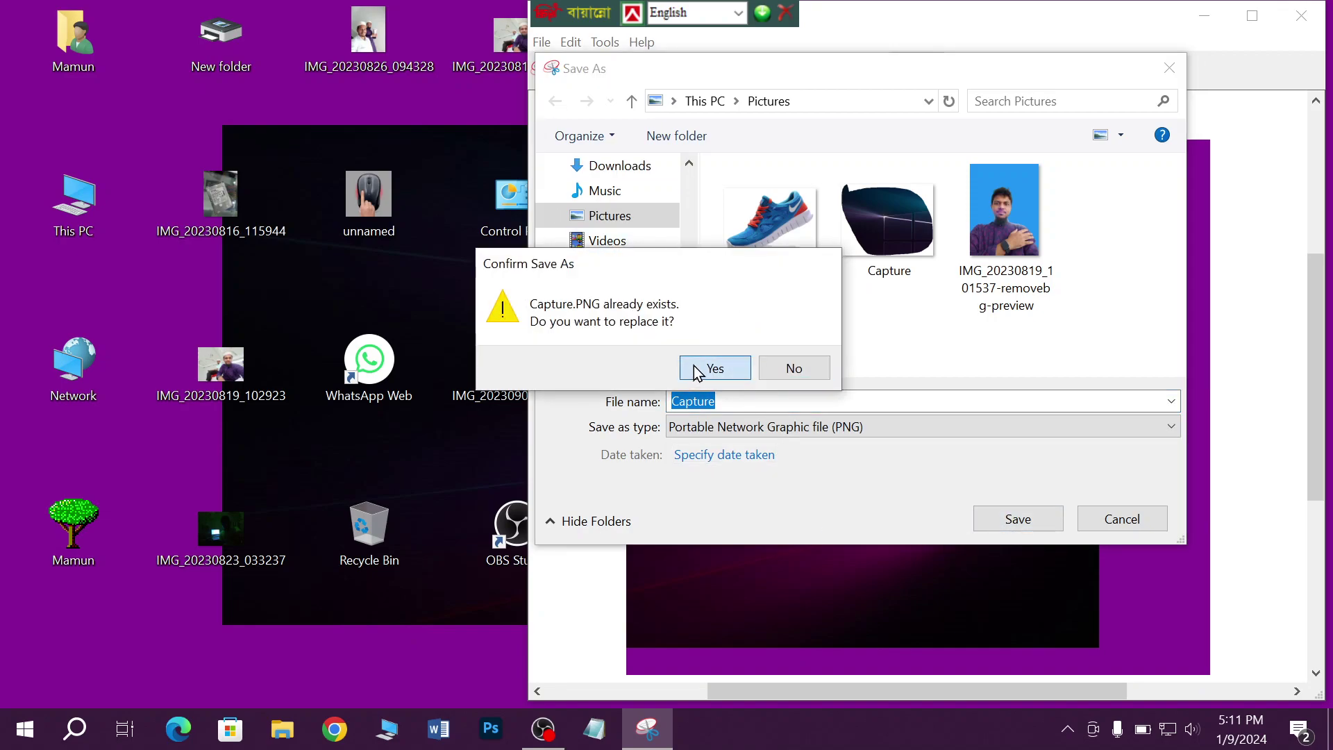
key(alt+F4)
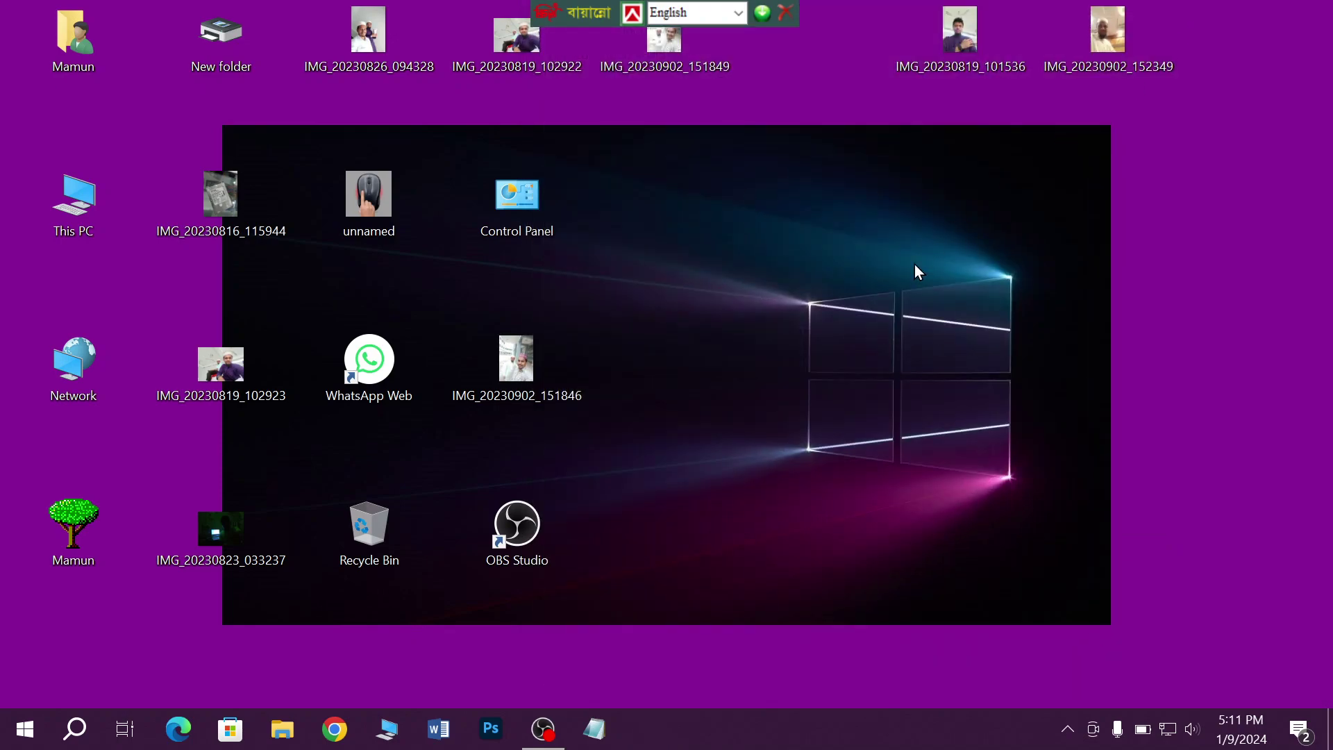
right_click(813, 191)
click(839, 247)
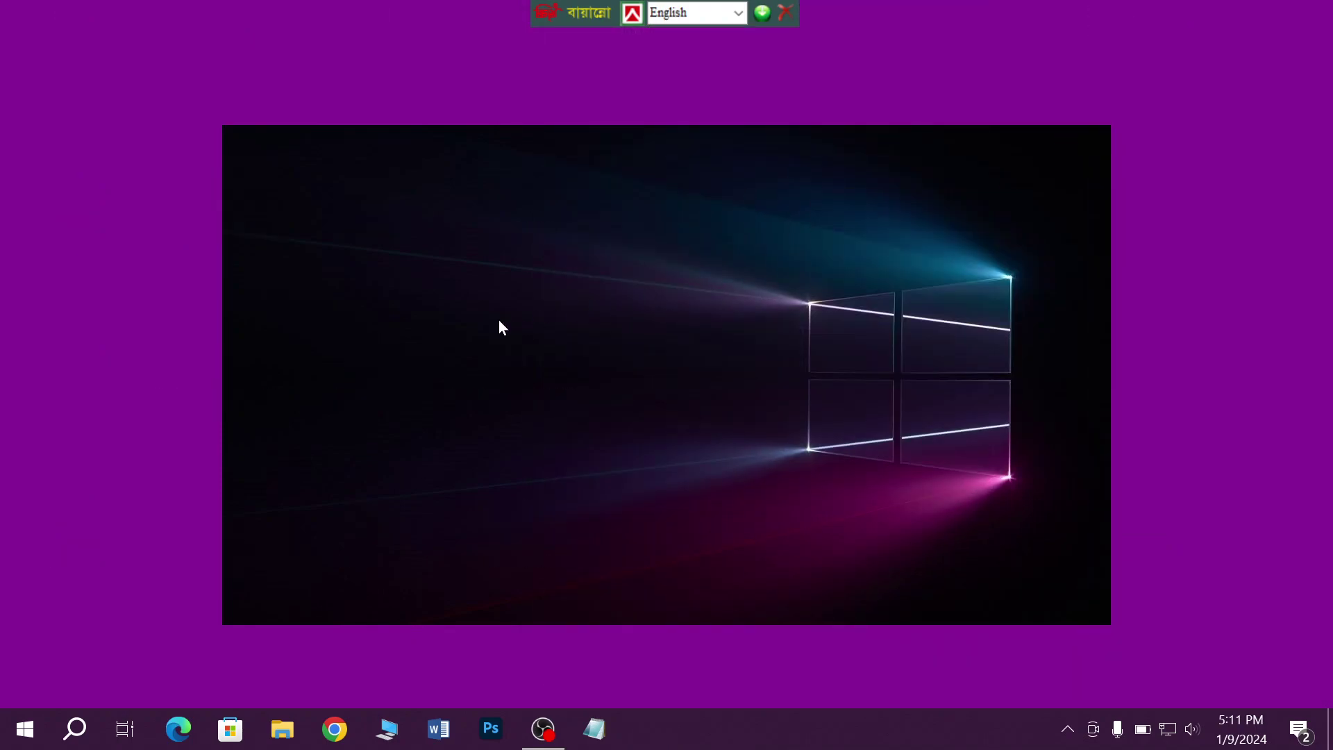
Step: Reopen Snipping Tool, capture the whole desktop with a Window Snip and look over the captured image
click(75, 729)
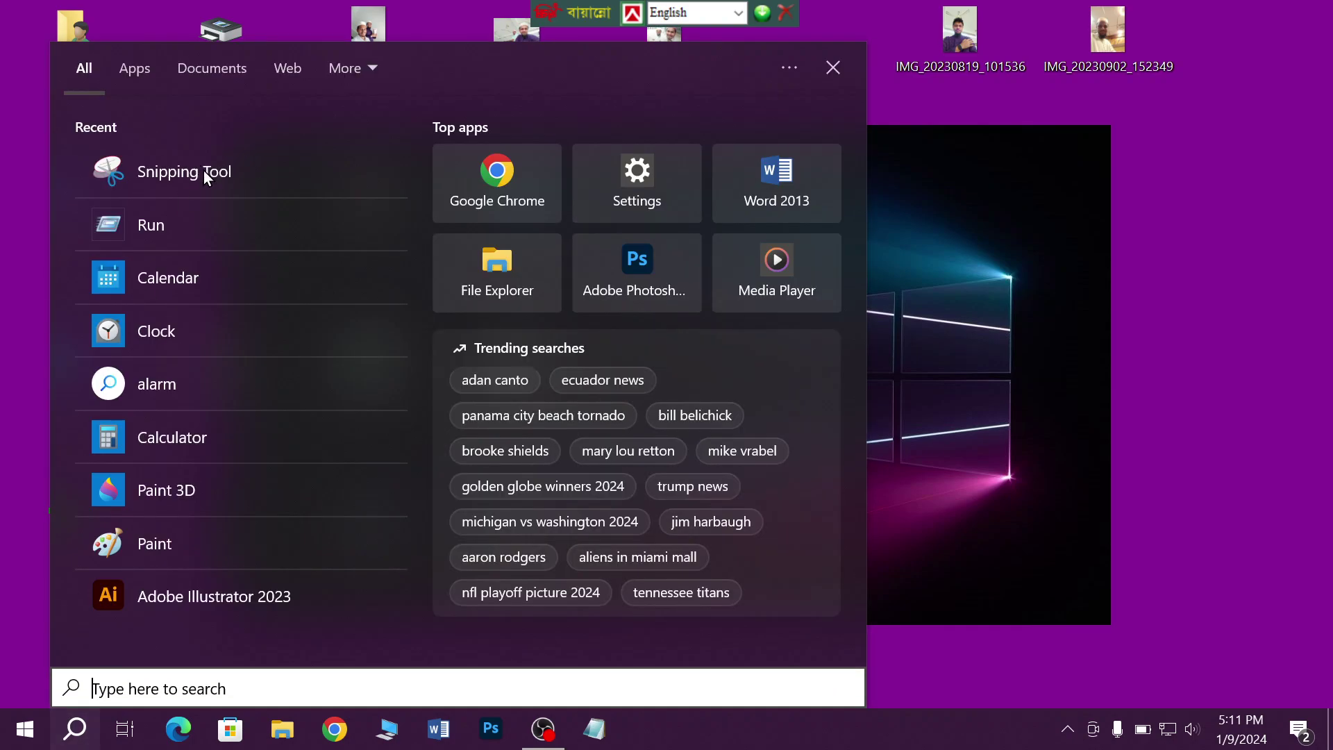
click(238, 173)
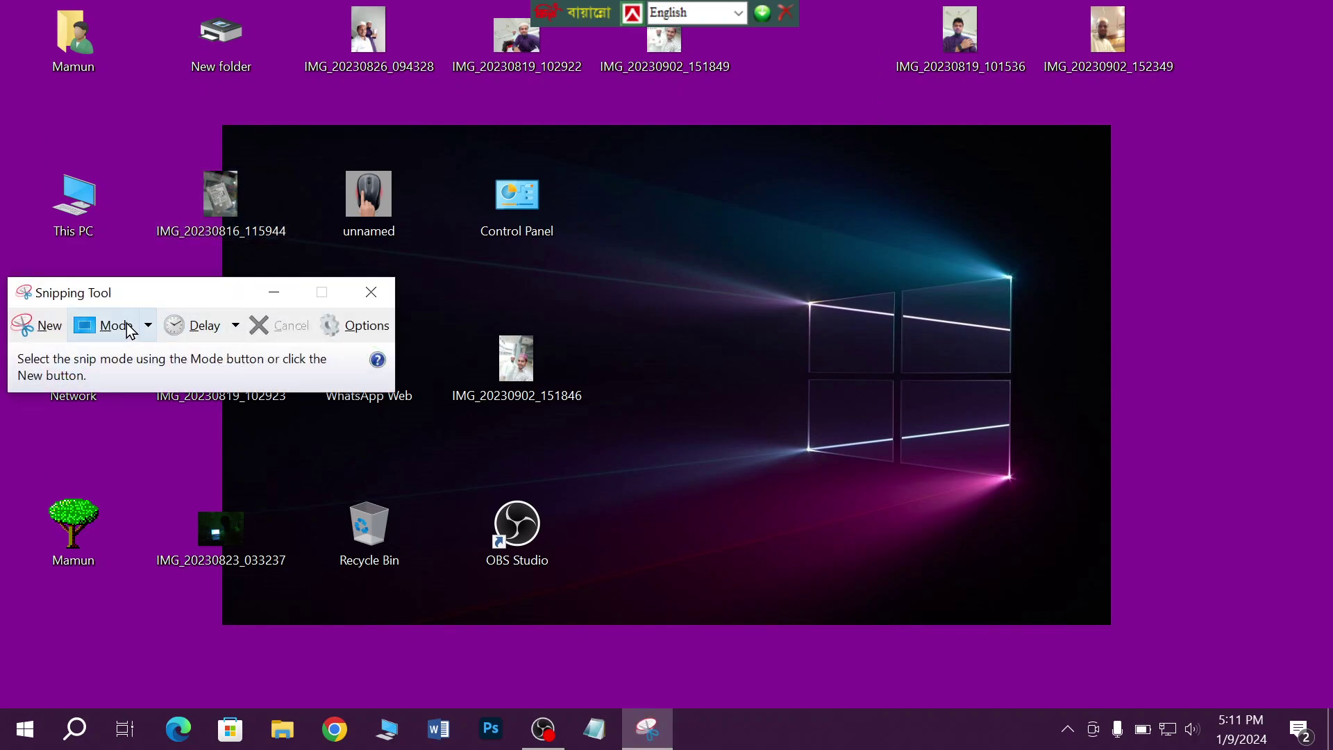
click(127, 330)
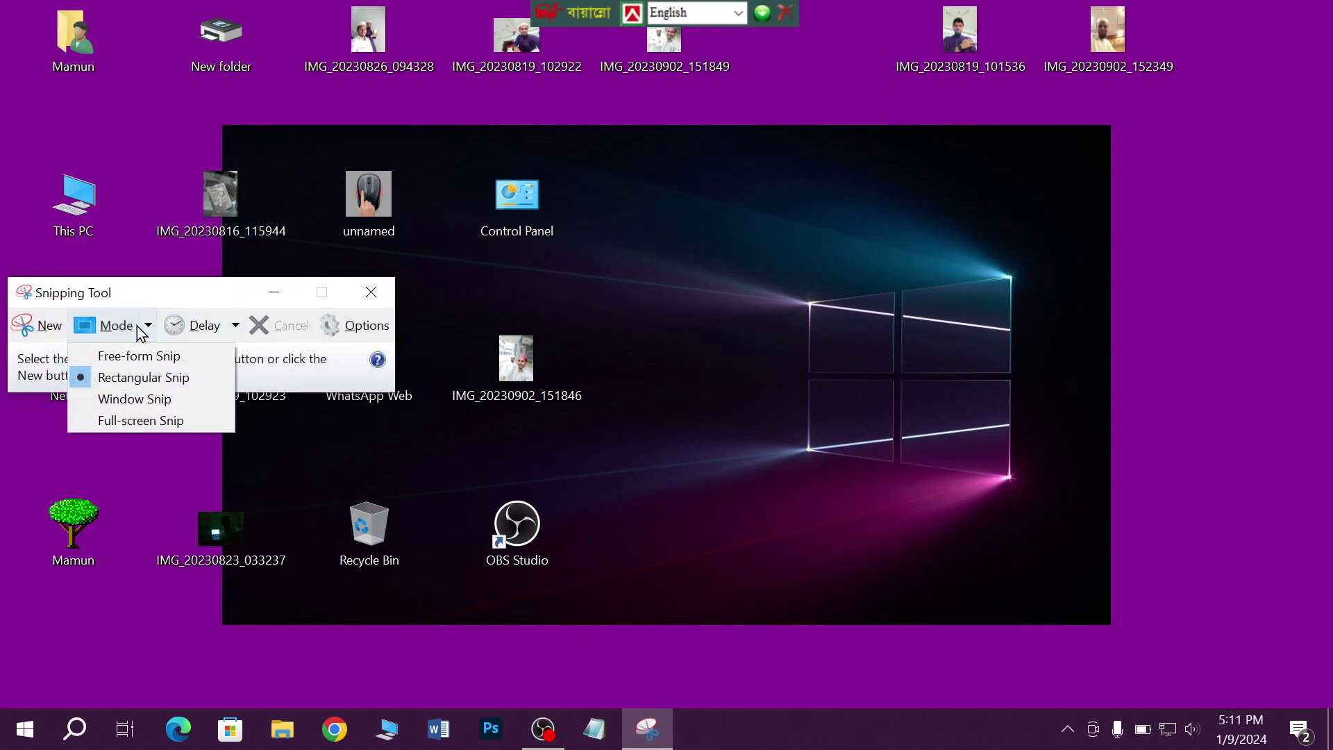
click(137, 402)
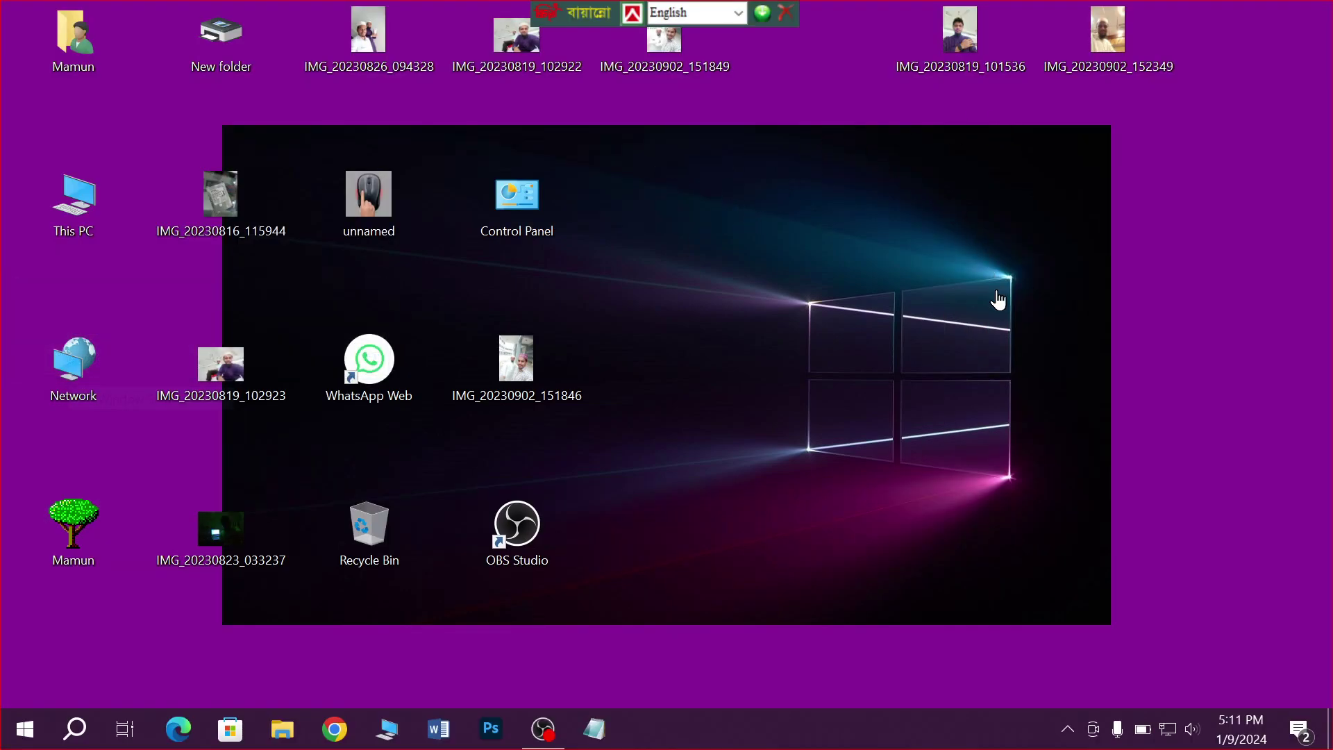
click(1032, 447)
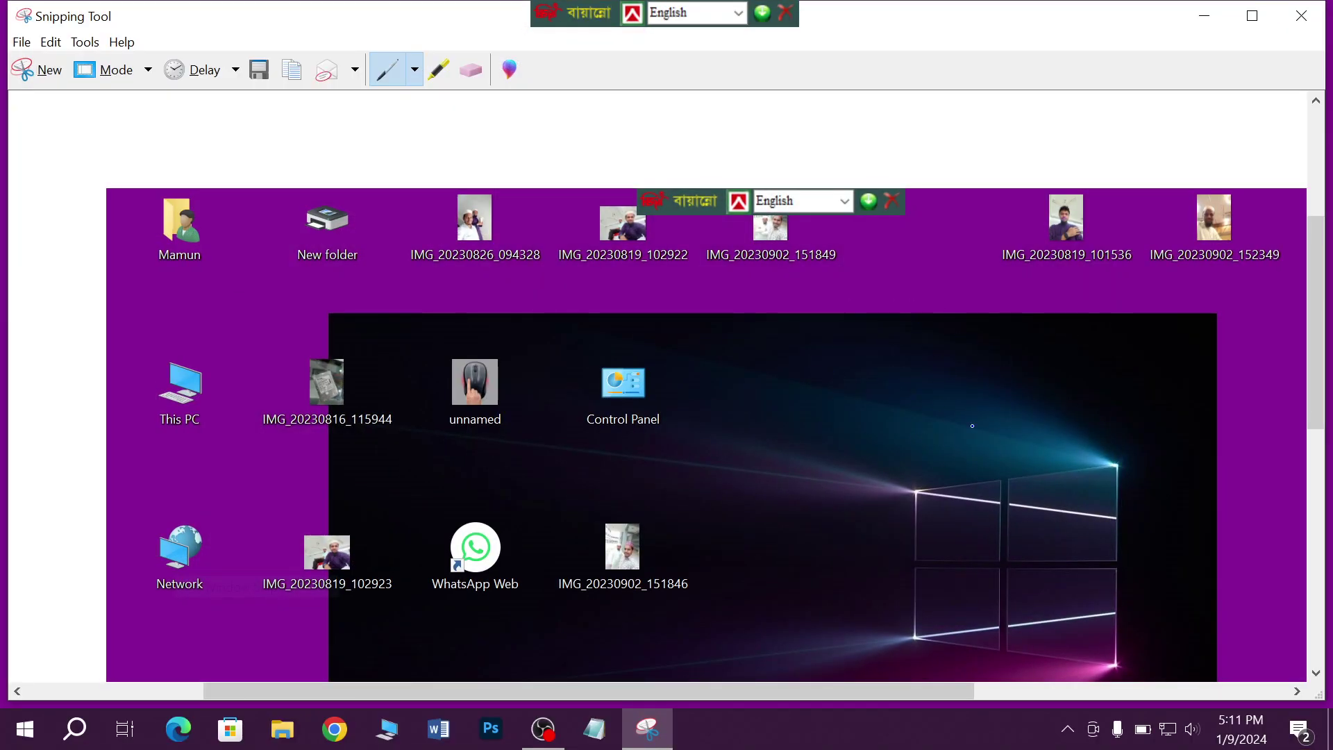
scroll(883, 309, down, 3)
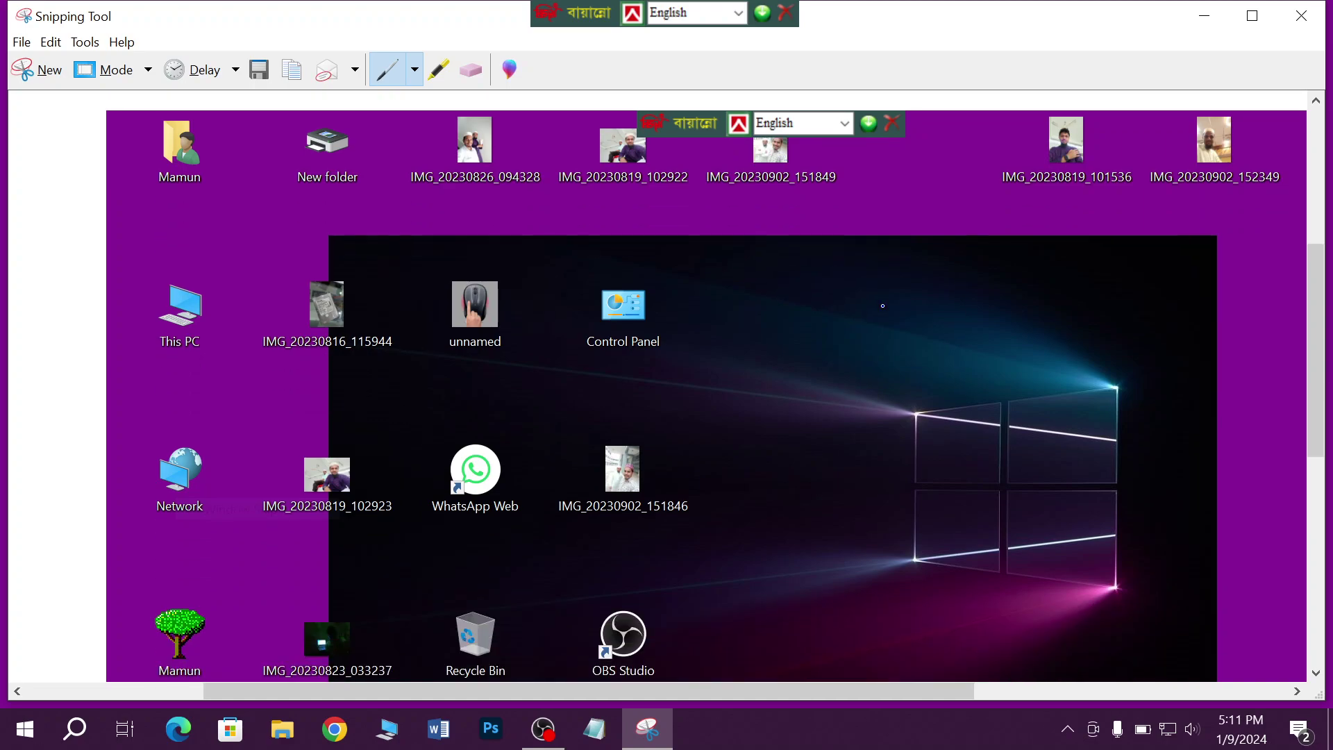
scroll(809, 138, down, 1)
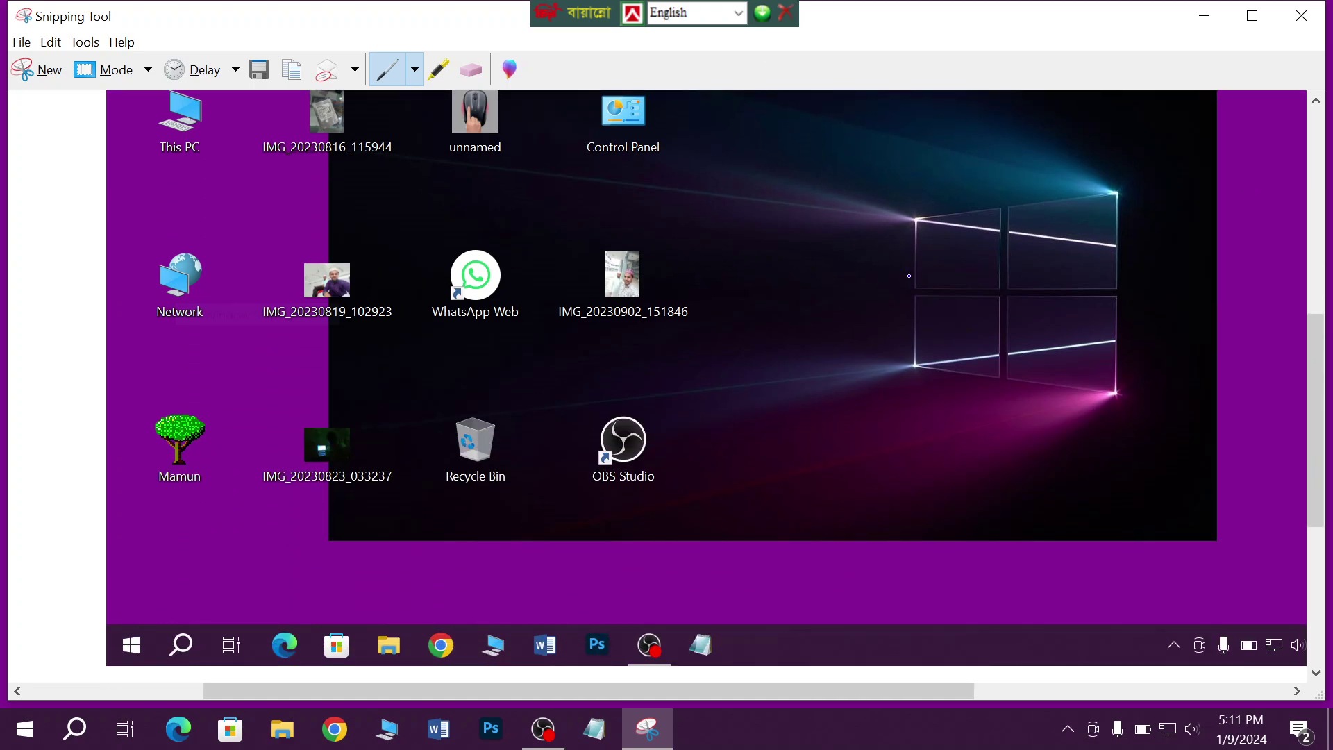
Step: Save the window snip as the PNG file Capture in Pictures, replacing the existing file, and close Snipping Tool
click(1304, 14)
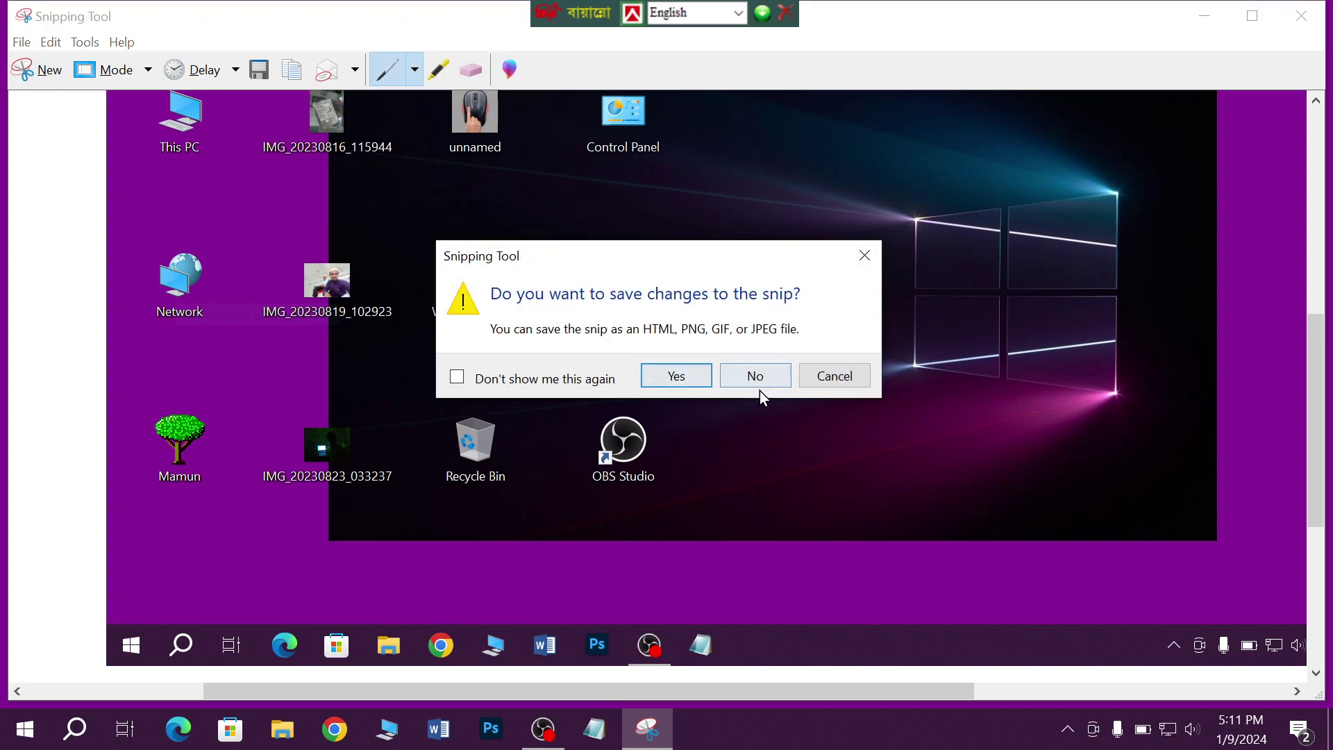
click(675, 376)
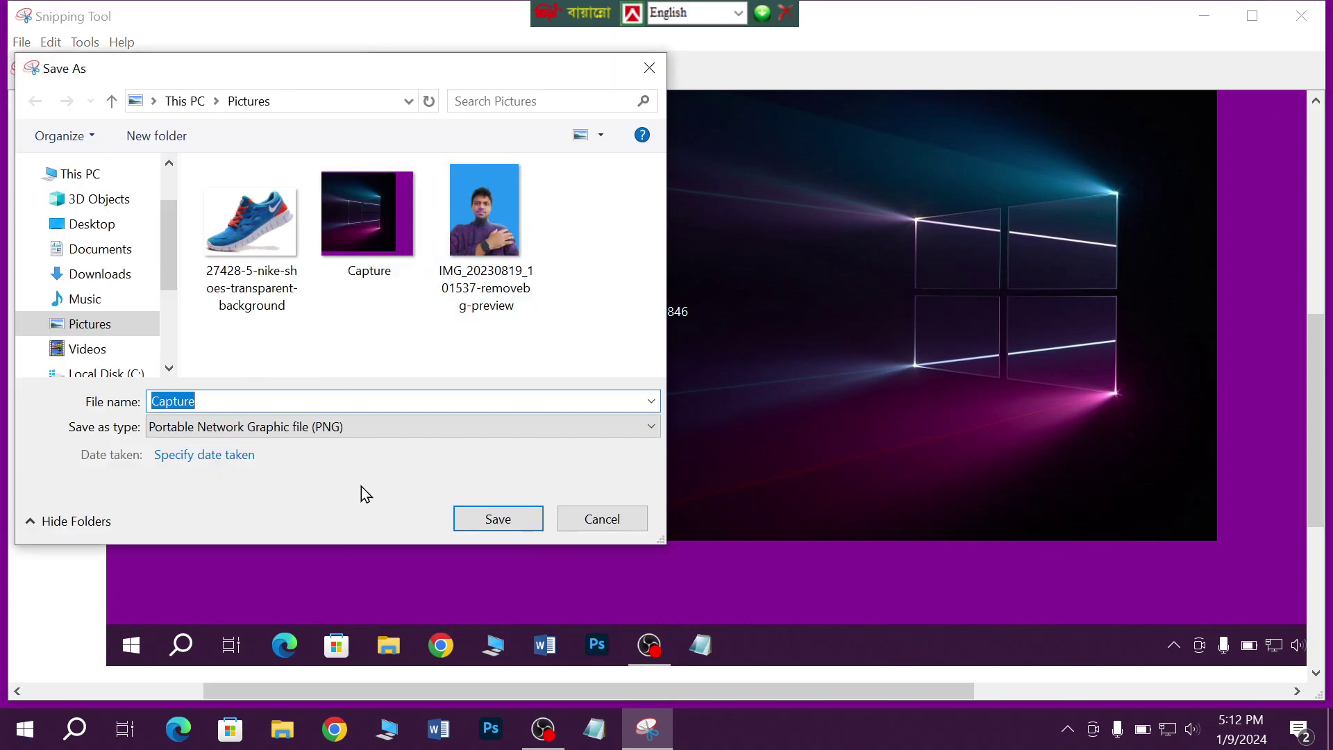
click(498, 516)
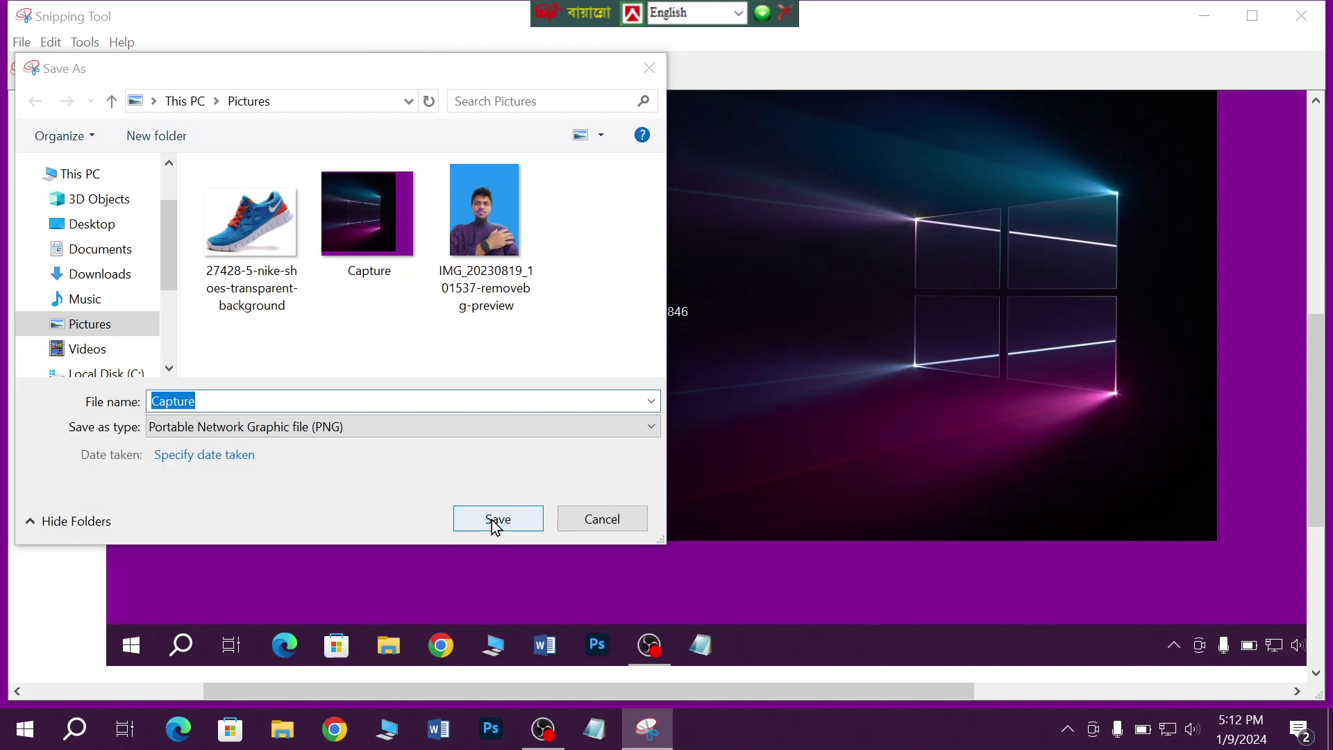
click(729, 368)
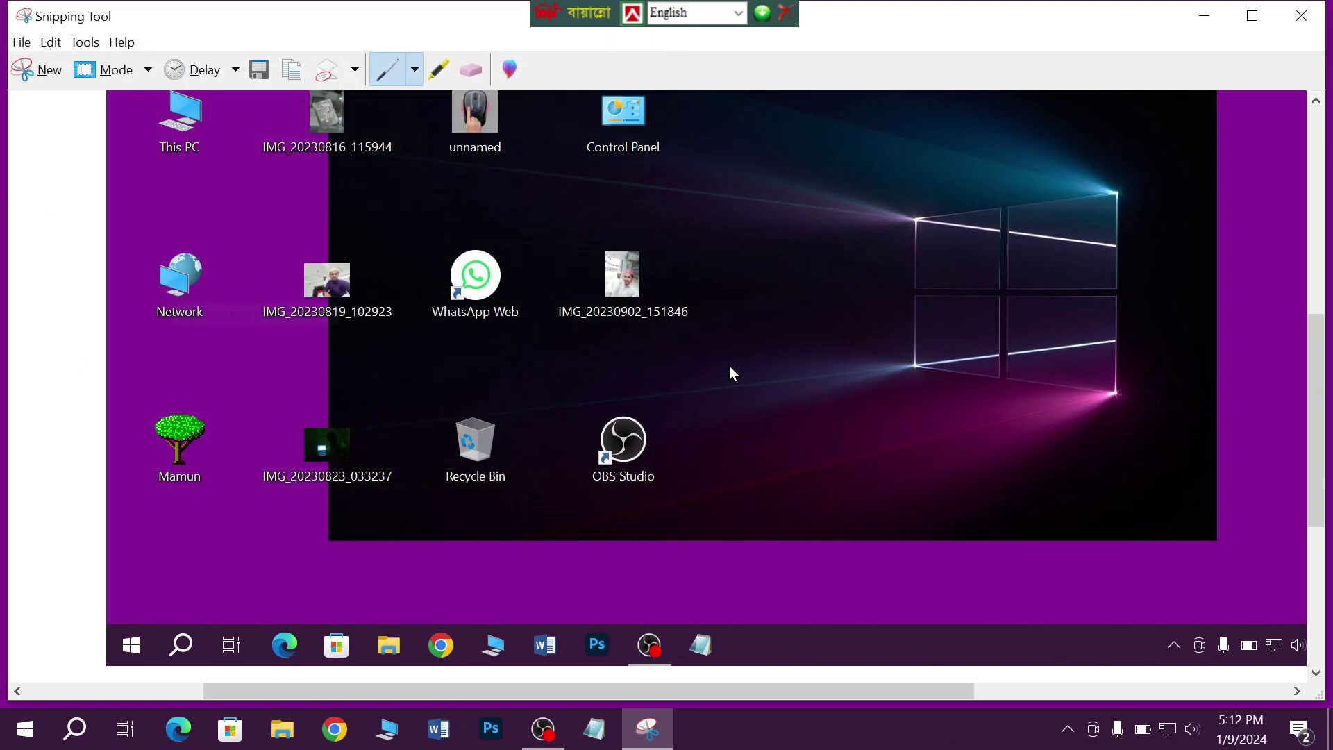
click(1302, 16)
Step: Reopen Snipping Tool, take a Full-screen Snip of the desktop and look over the captured image
click(77, 727)
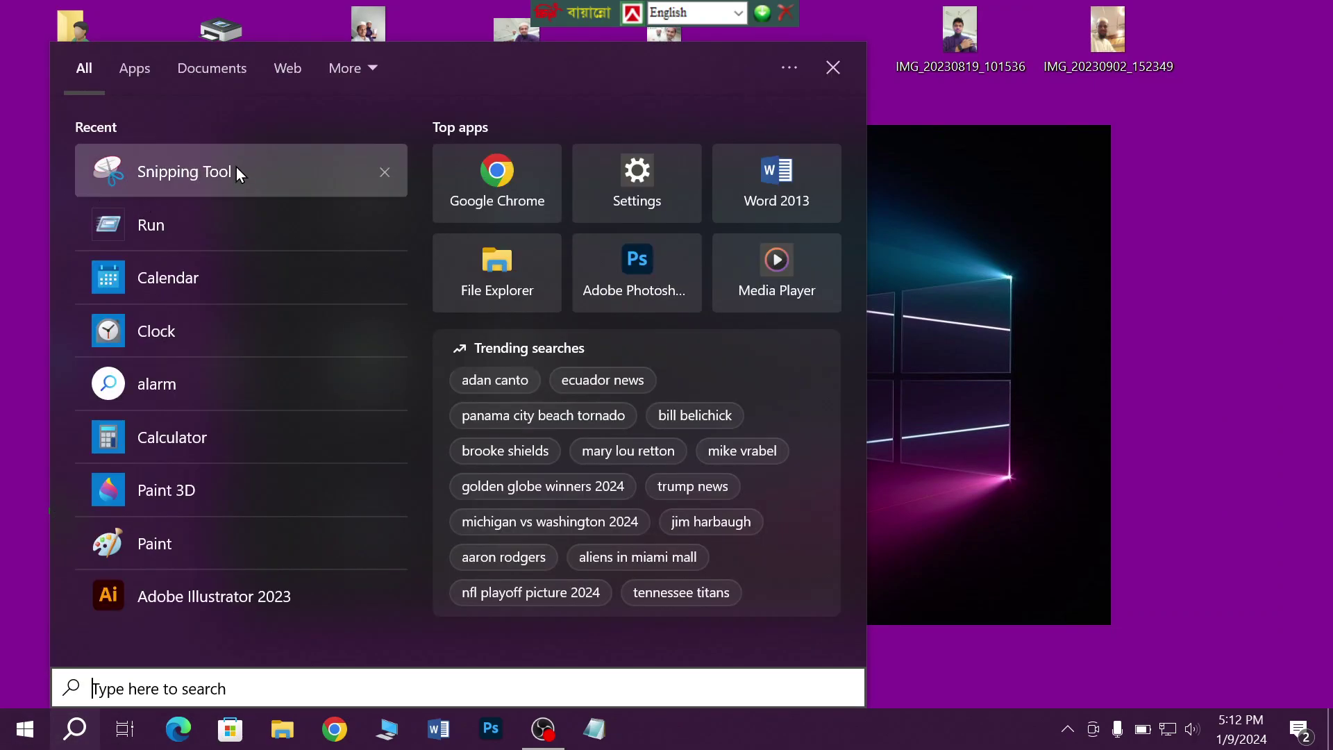
click(237, 169)
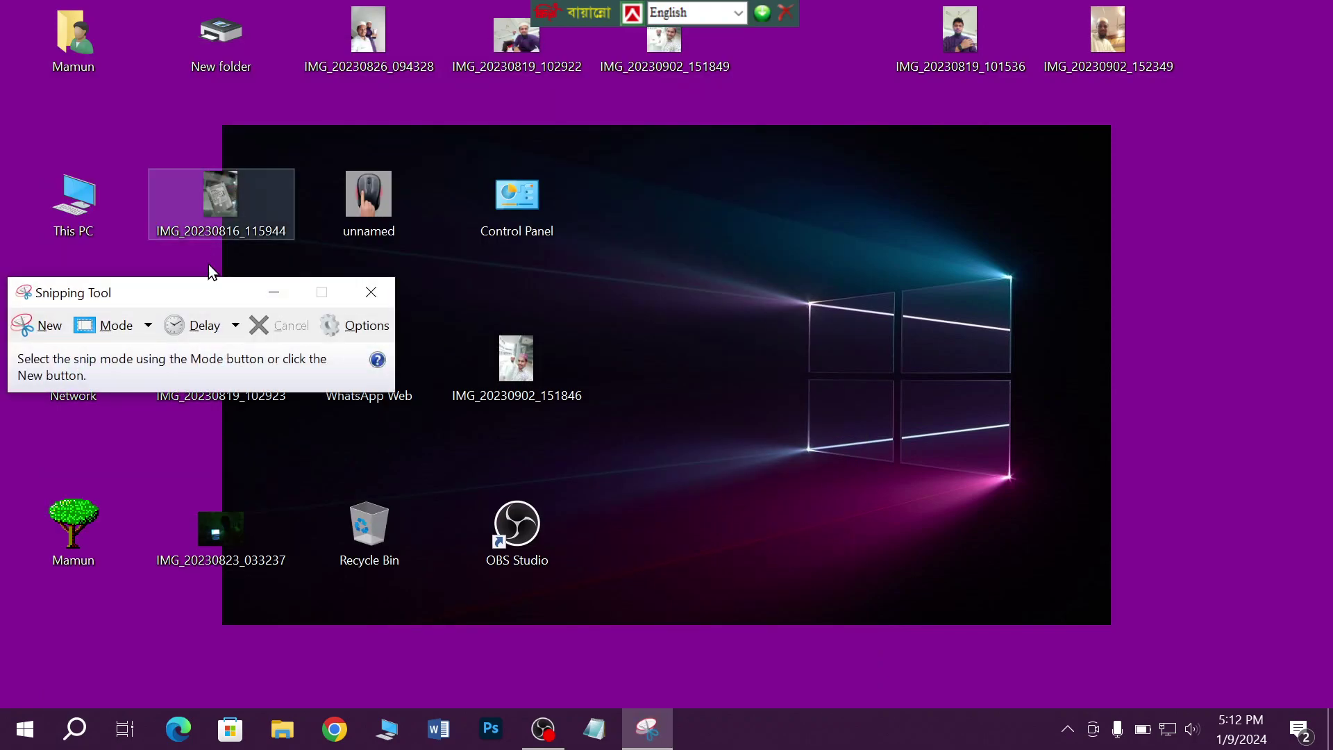
click(146, 327)
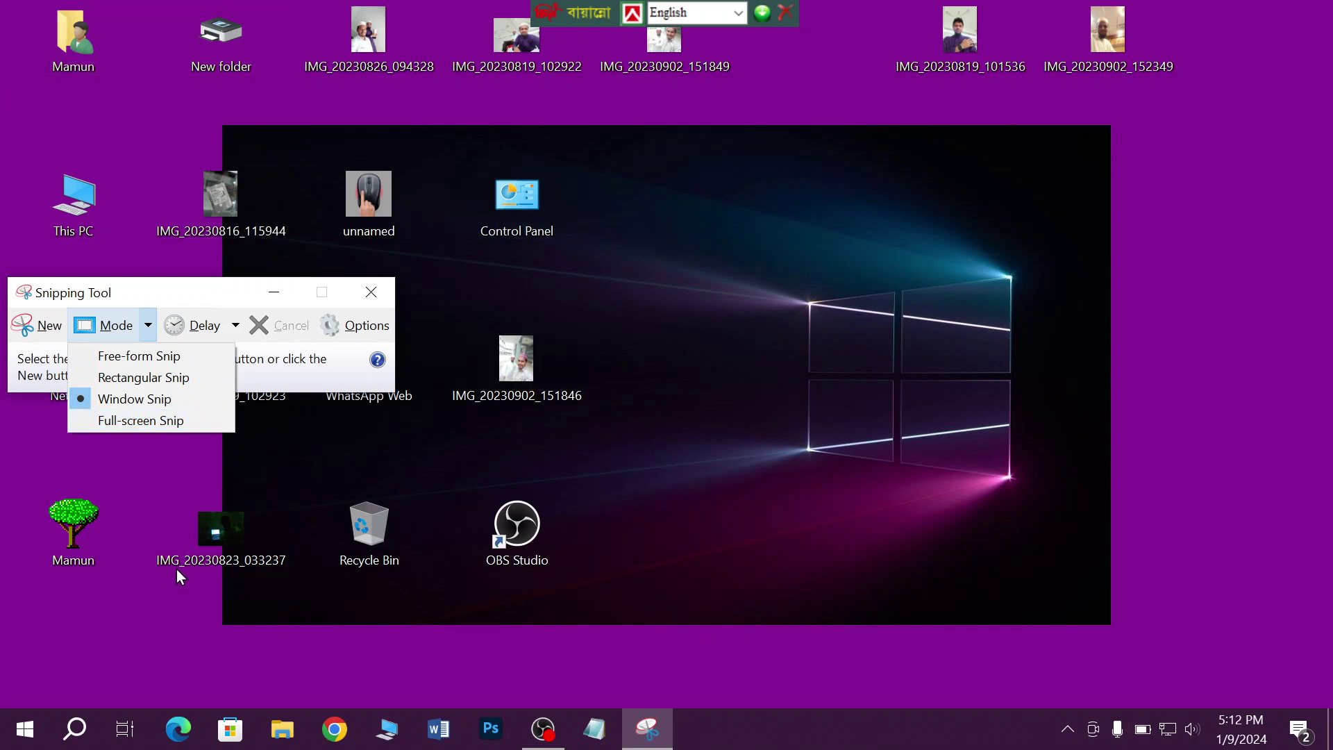
click(134, 422)
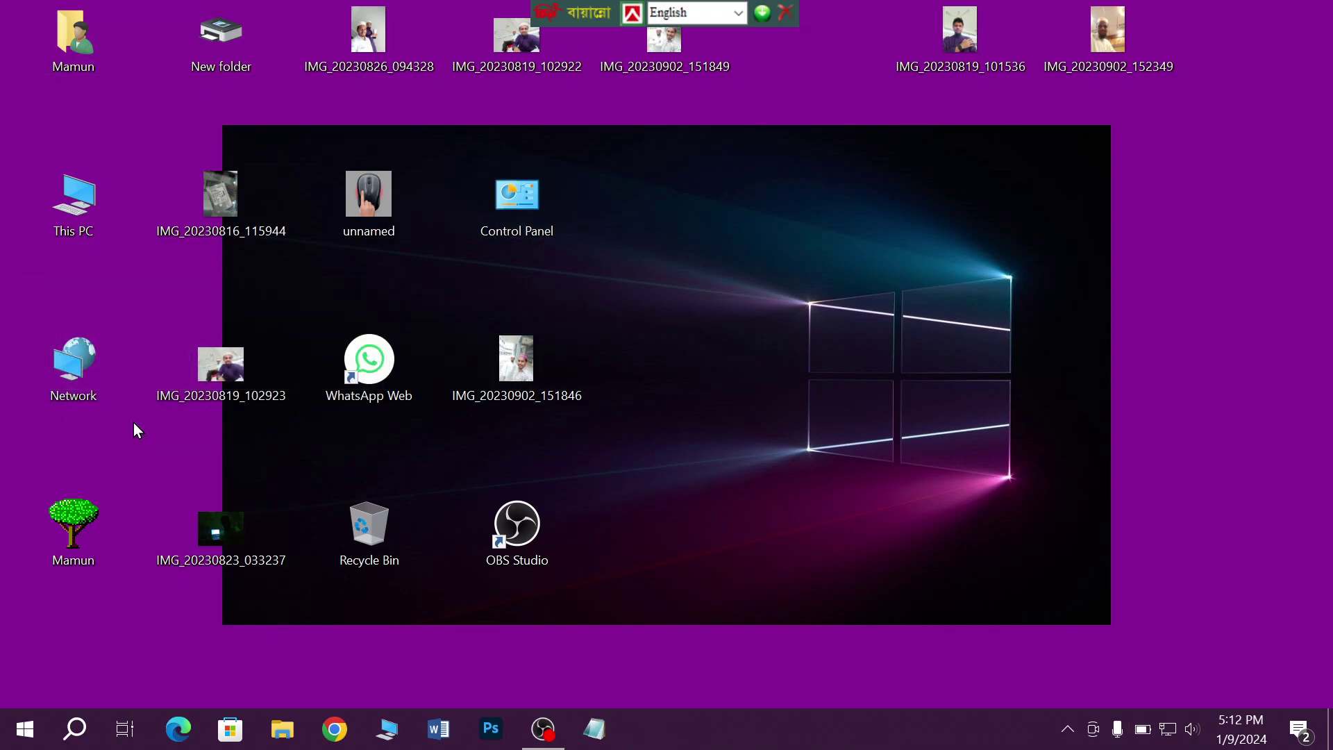
scroll(715, 591, down, 5)
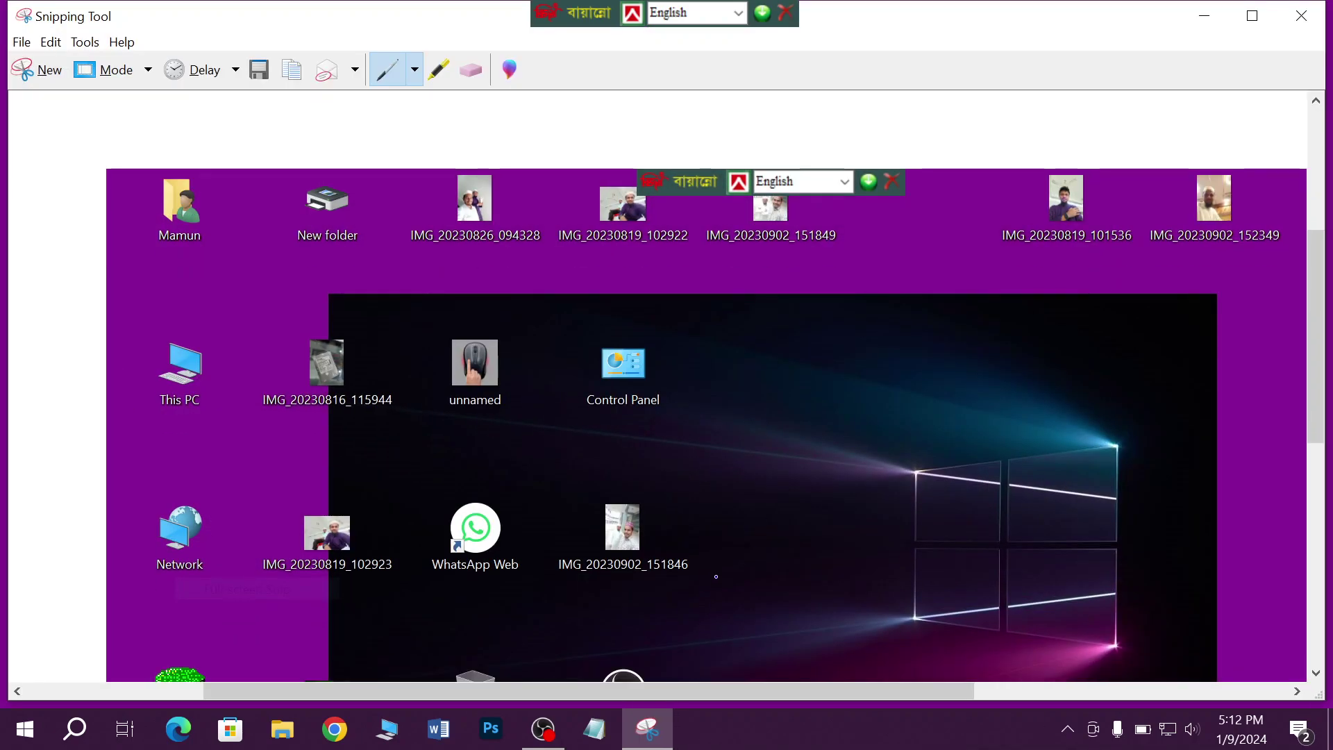
scroll(741, 553, down, 1)
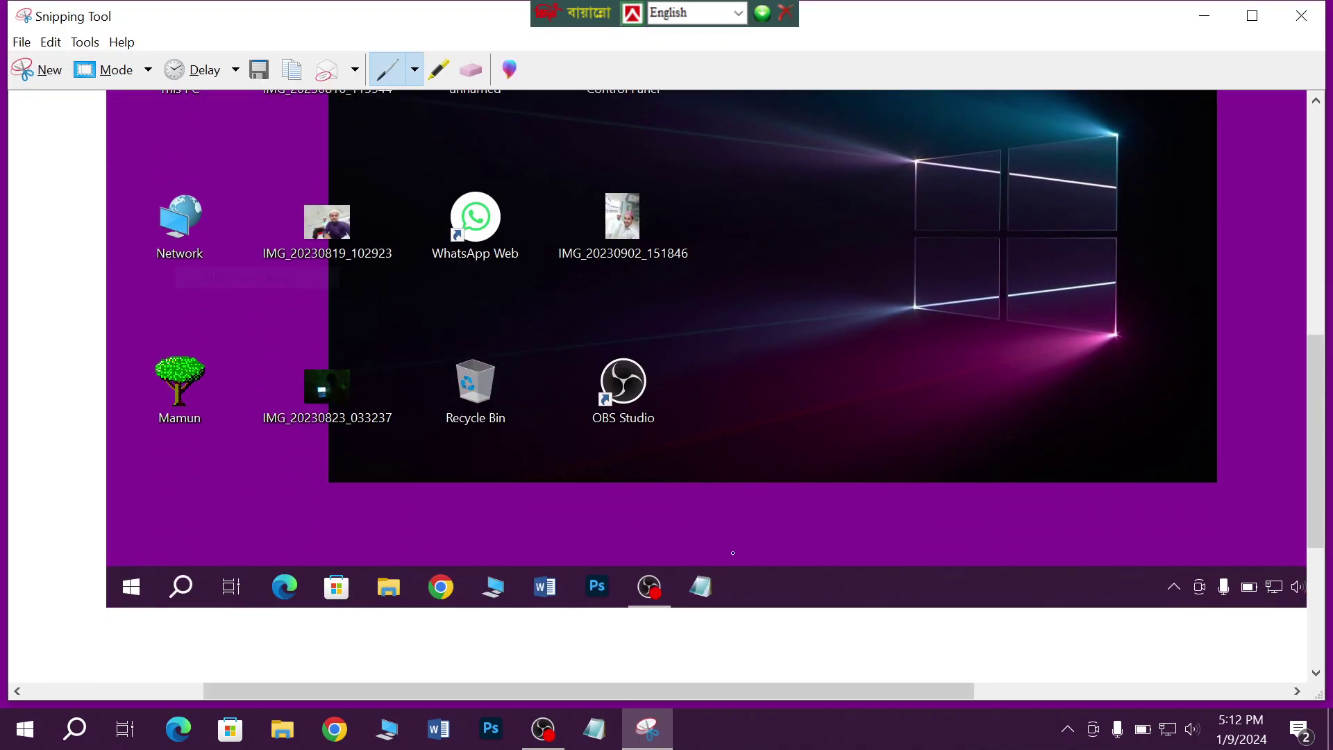
scroll(733, 549, up, 3)
scroll(729, 529, up, 1)
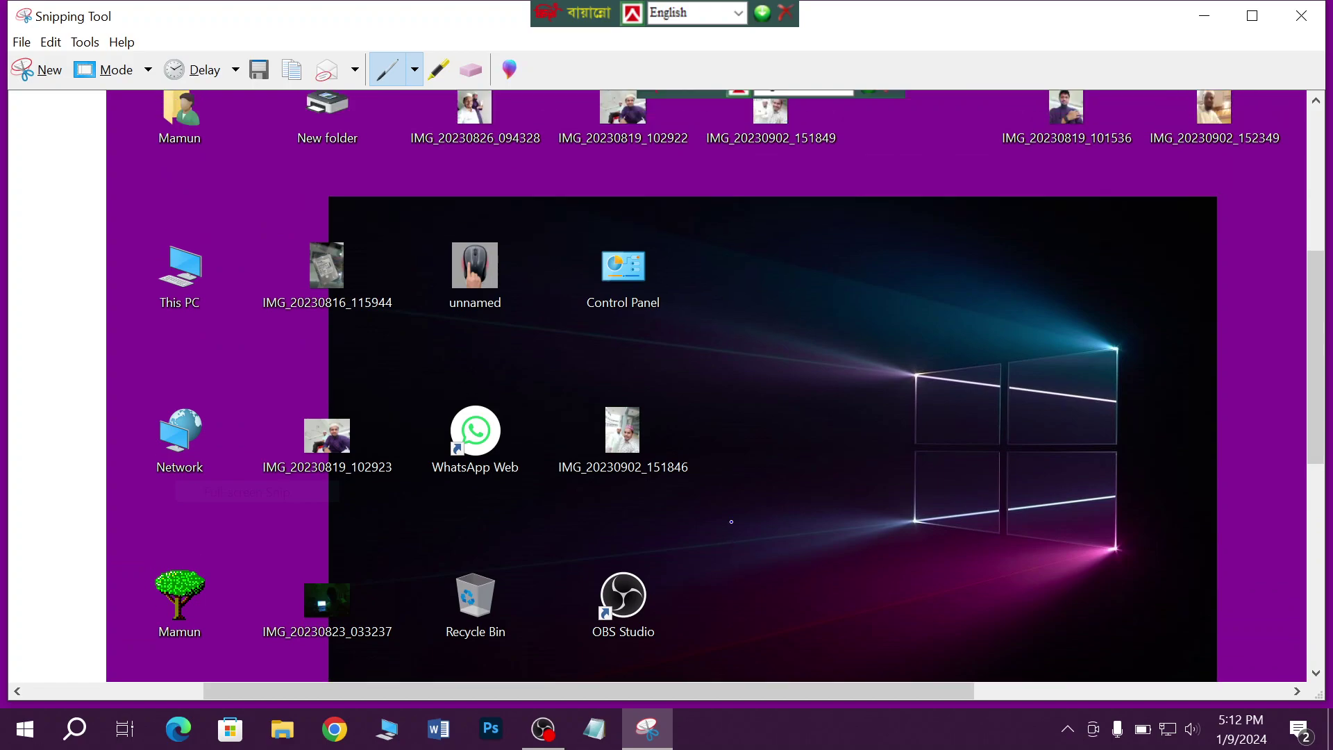
Step: Review the file, edit and help commands available for the full-screen snip
click(21, 41)
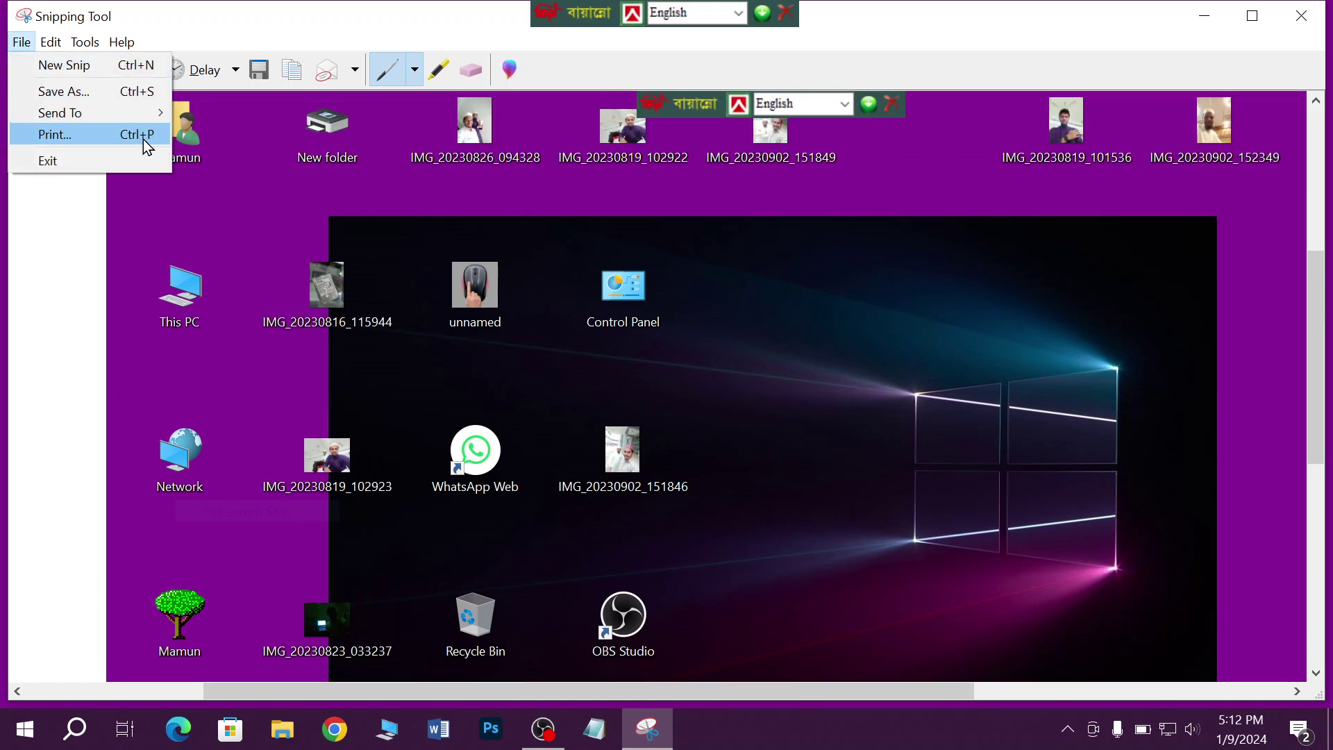
mouse_move(57, 45)
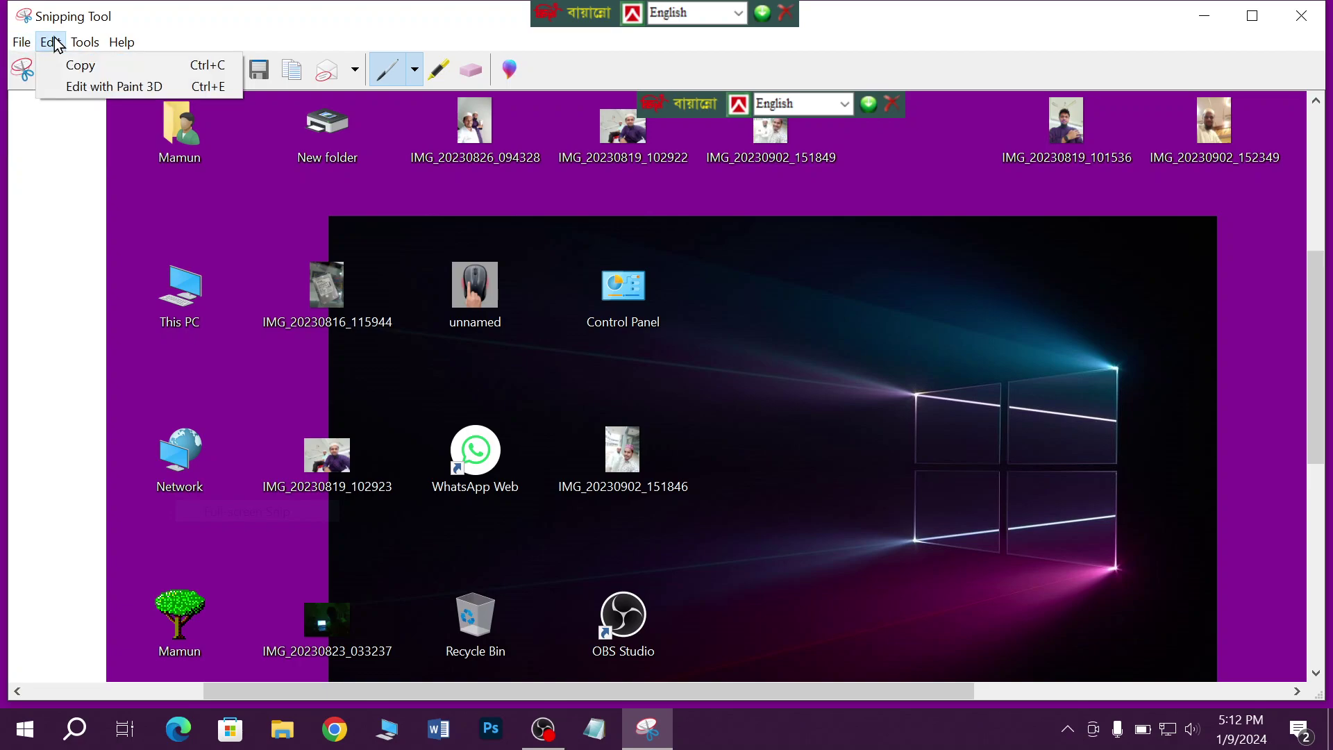
mouse_move(122, 42)
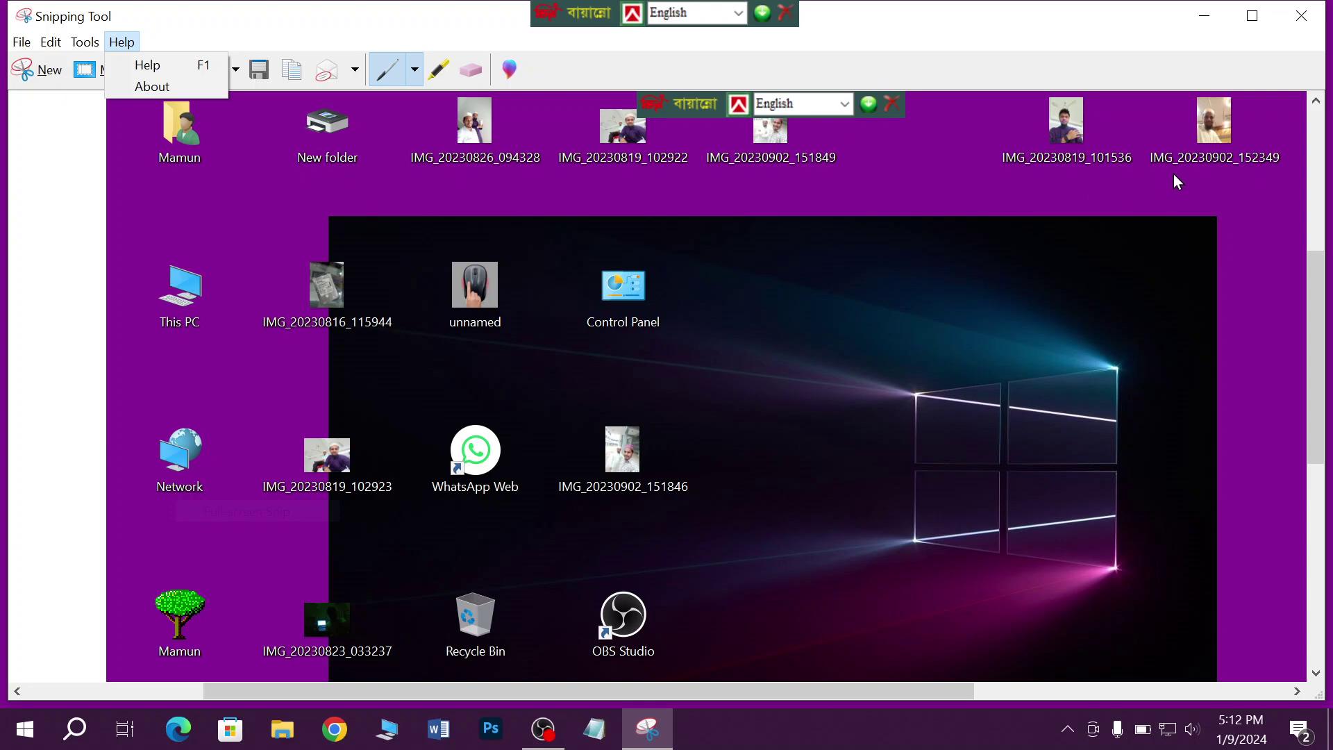
click(22, 43)
click(24, 41)
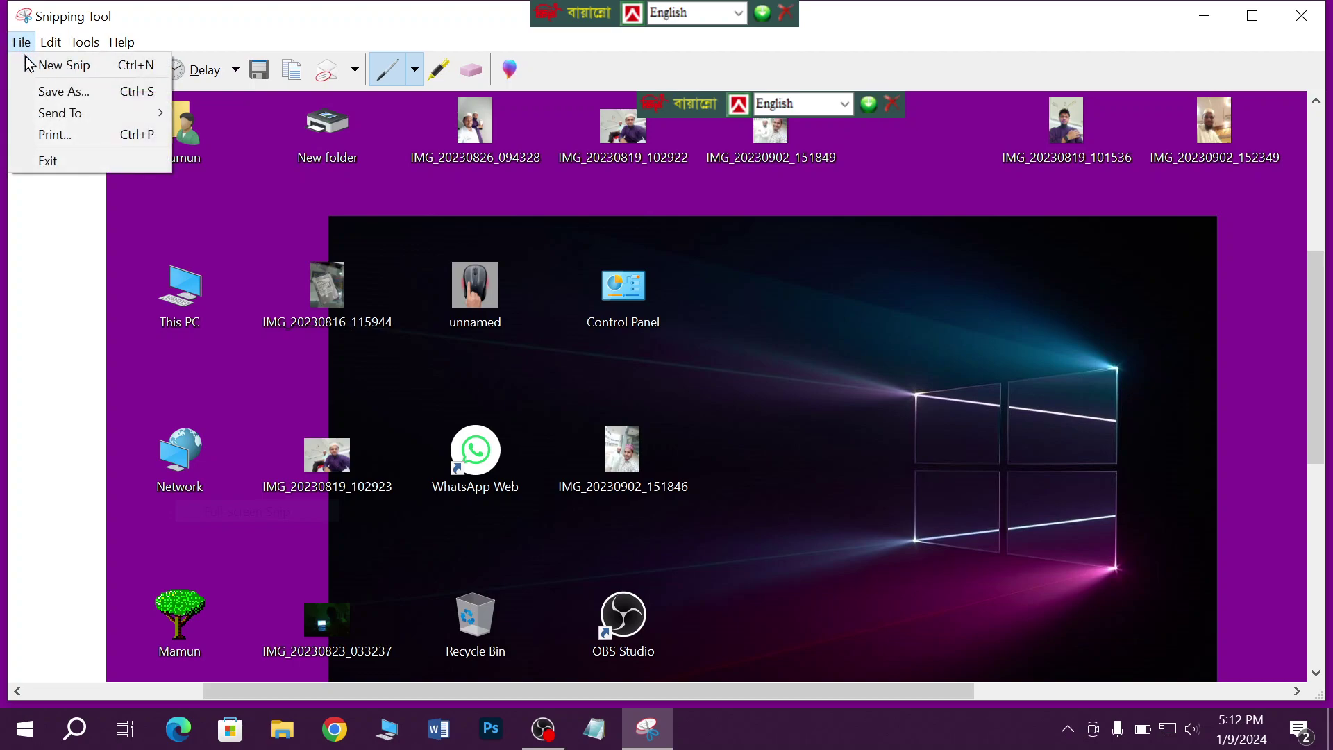
click(86, 96)
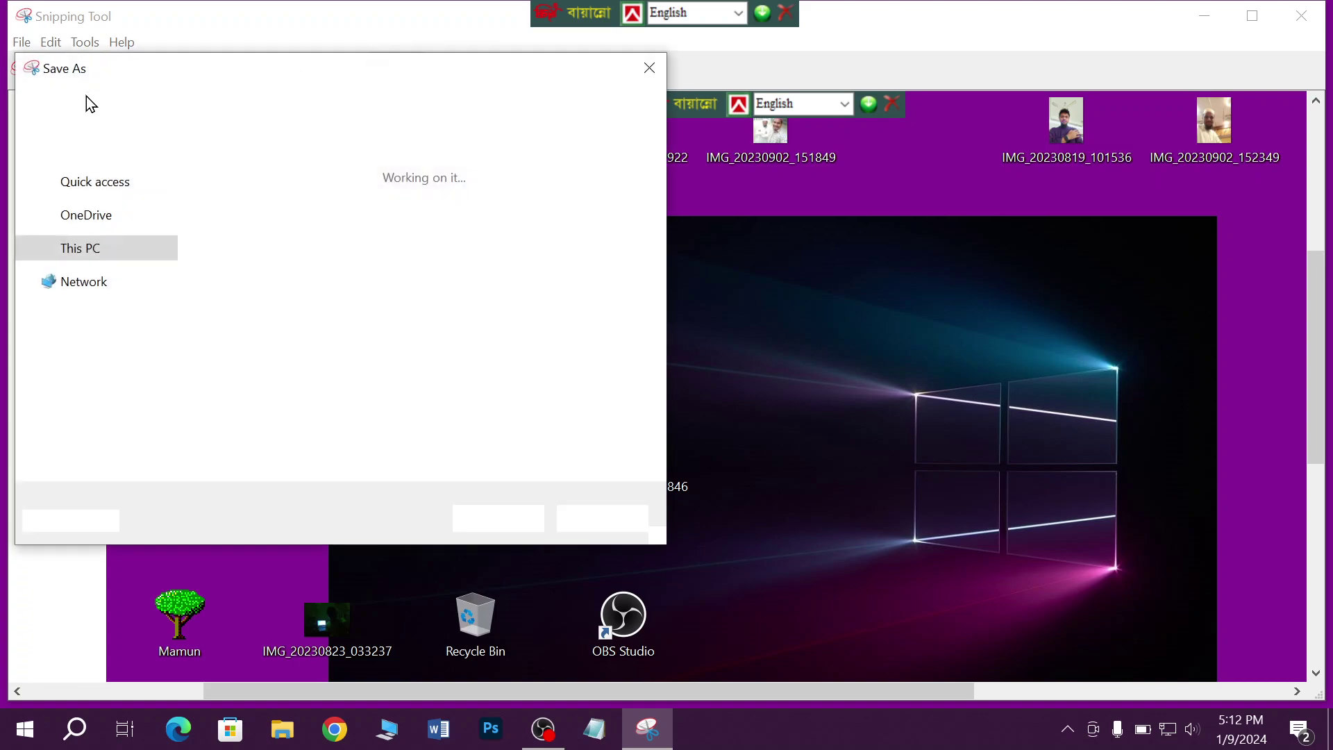
click(651, 71)
Step: Save the full-screen snip as the PNG file Capture in Documents while closing Snipping Tool
click(1303, 18)
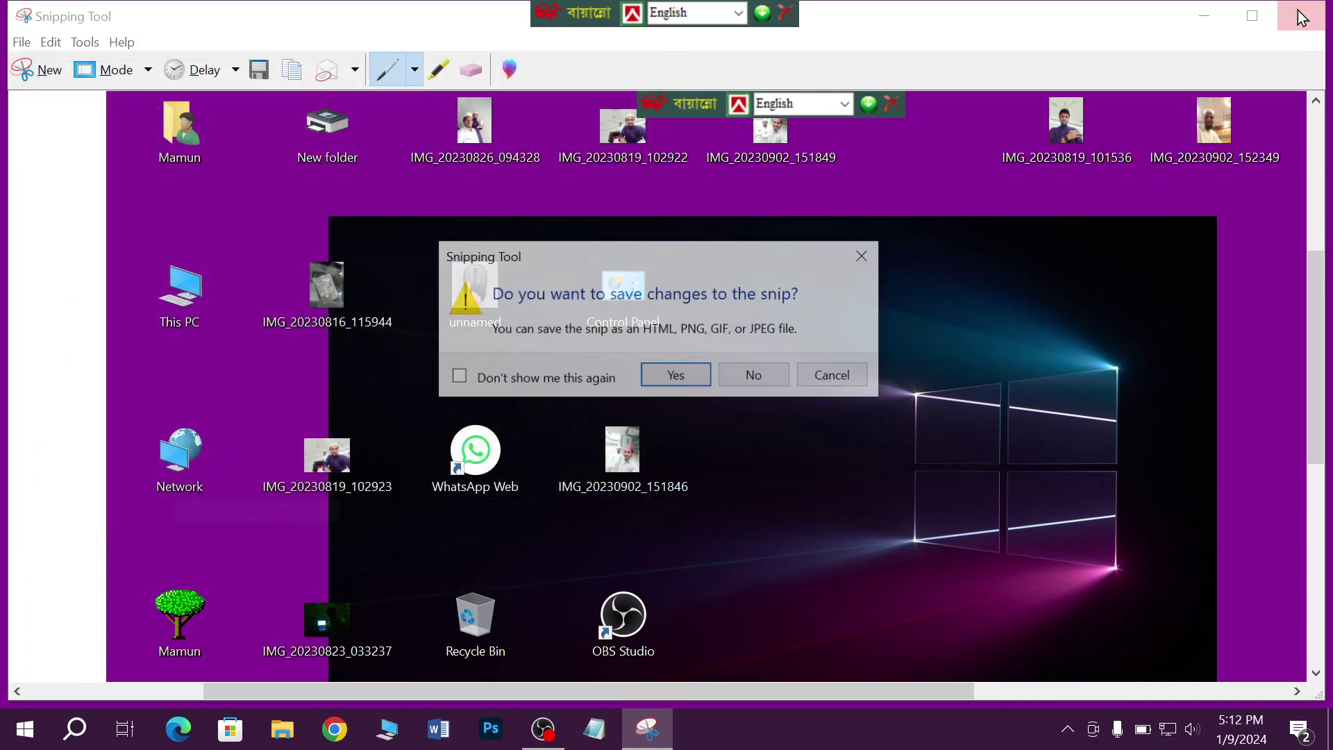
click(670, 382)
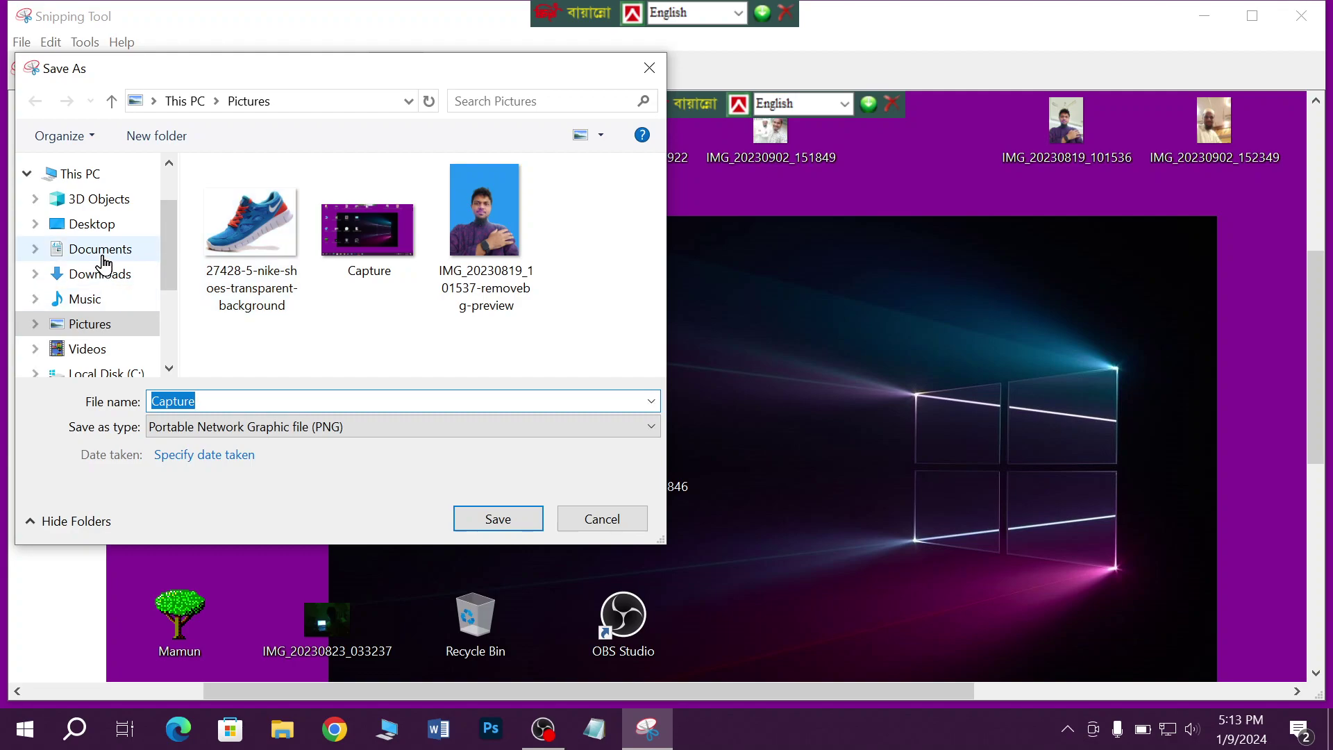
click(101, 250)
click(494, 520)
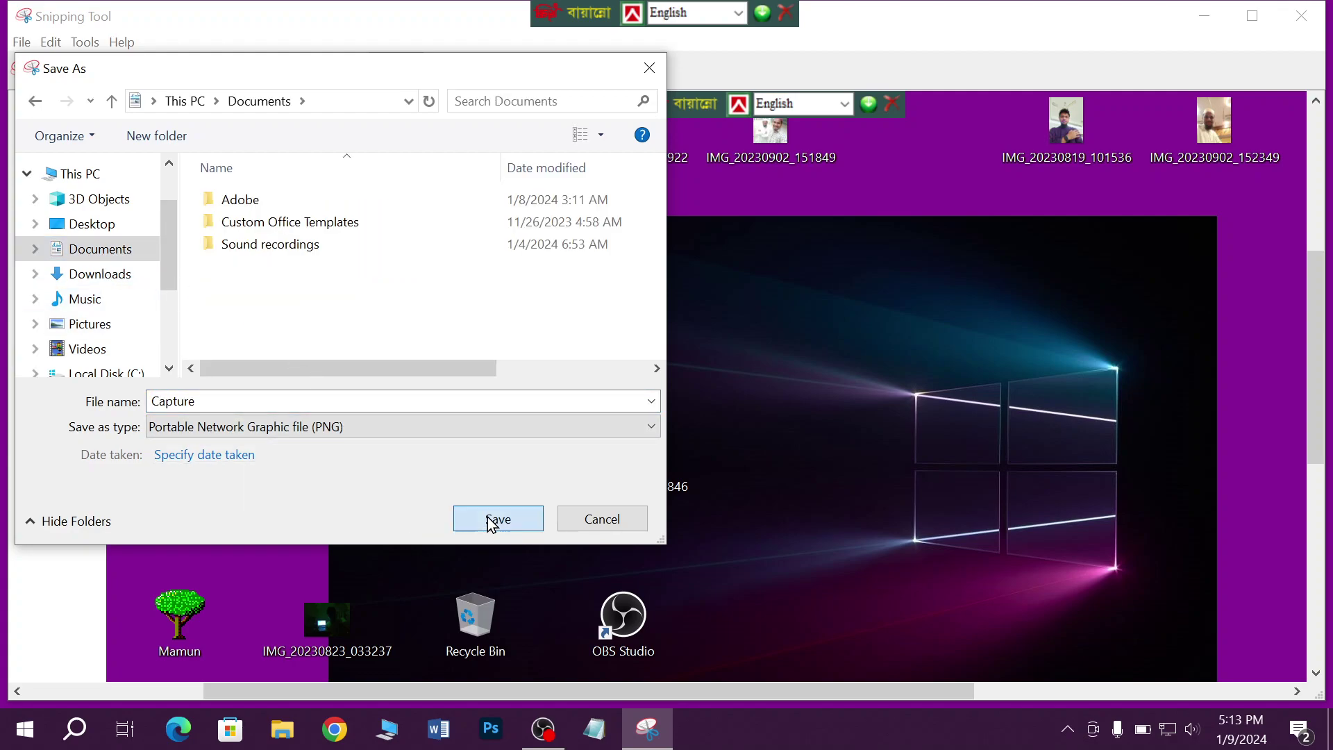
click(1303, 15)
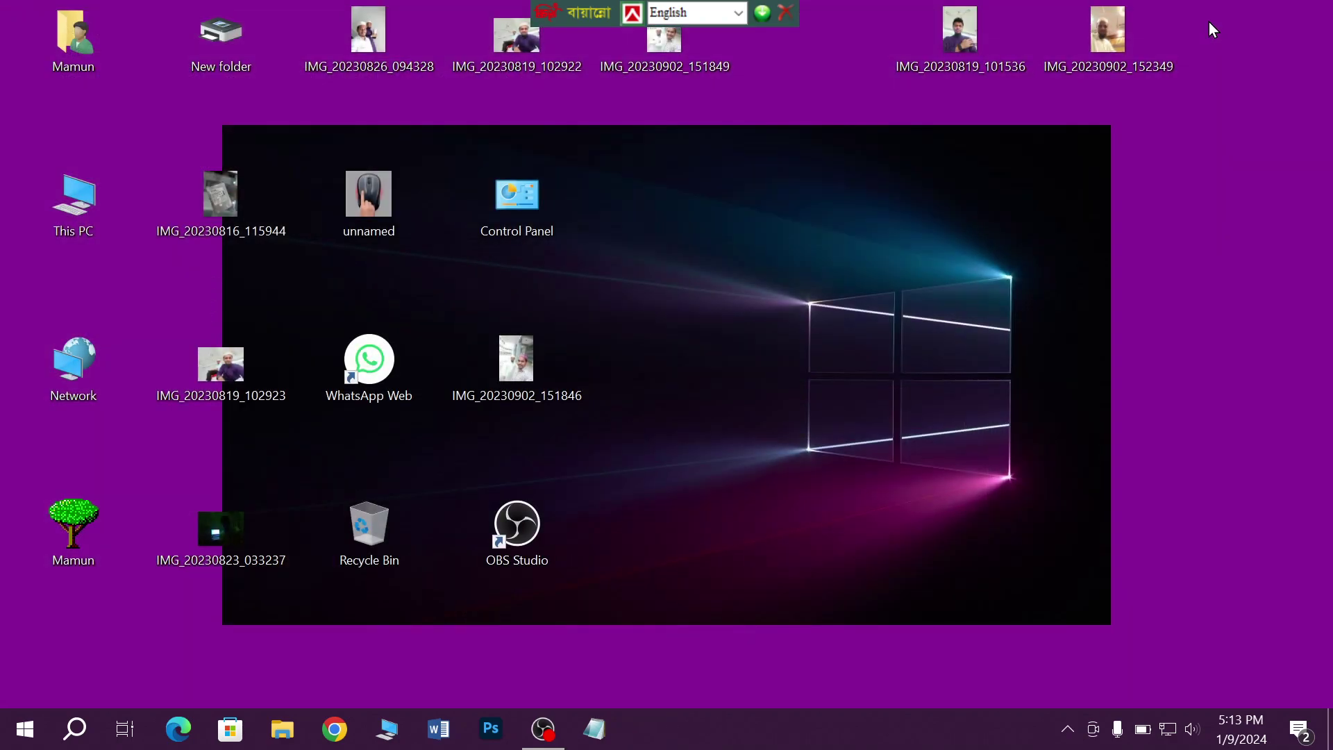
Step: Refresh the desktop, find the saved Capture image in This PC's Documents folder and view it, closing the viewer when done
right_click(1287, 148)
click(1219, 208)
double_click(68, 184)
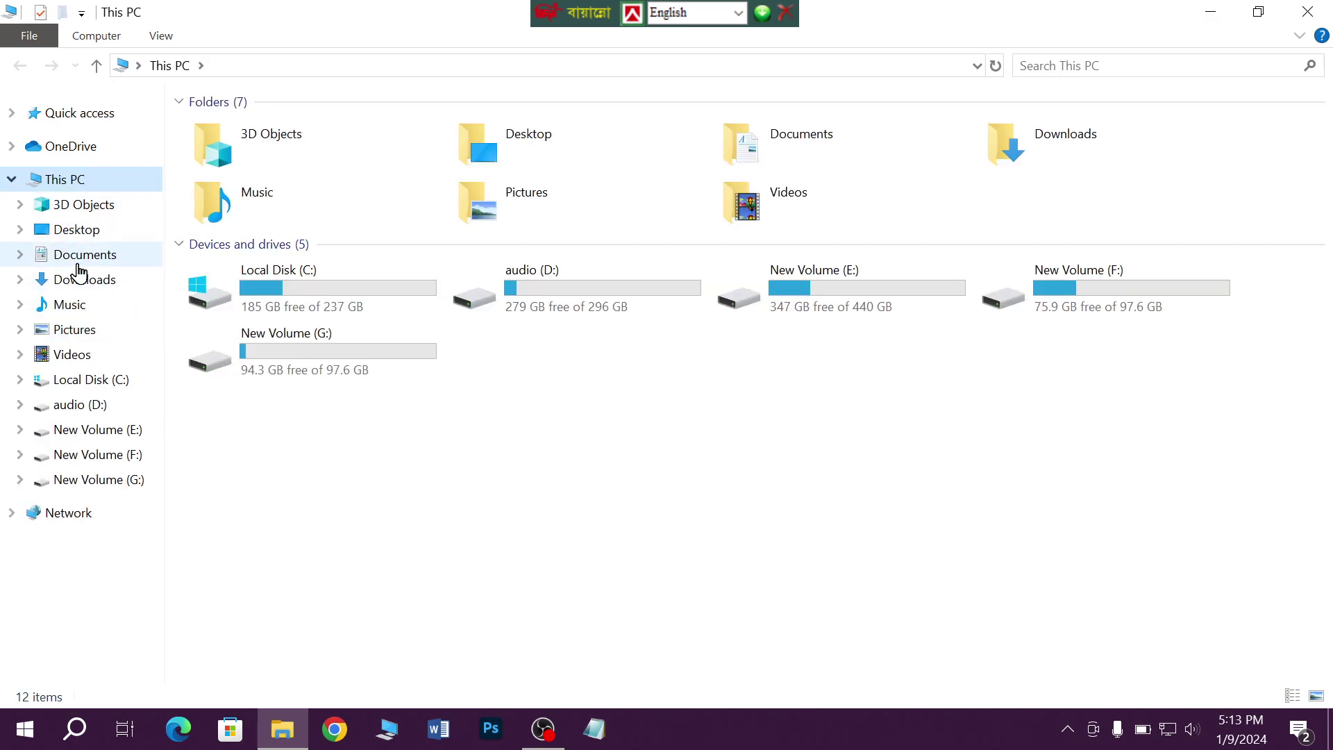
click(77, 264)
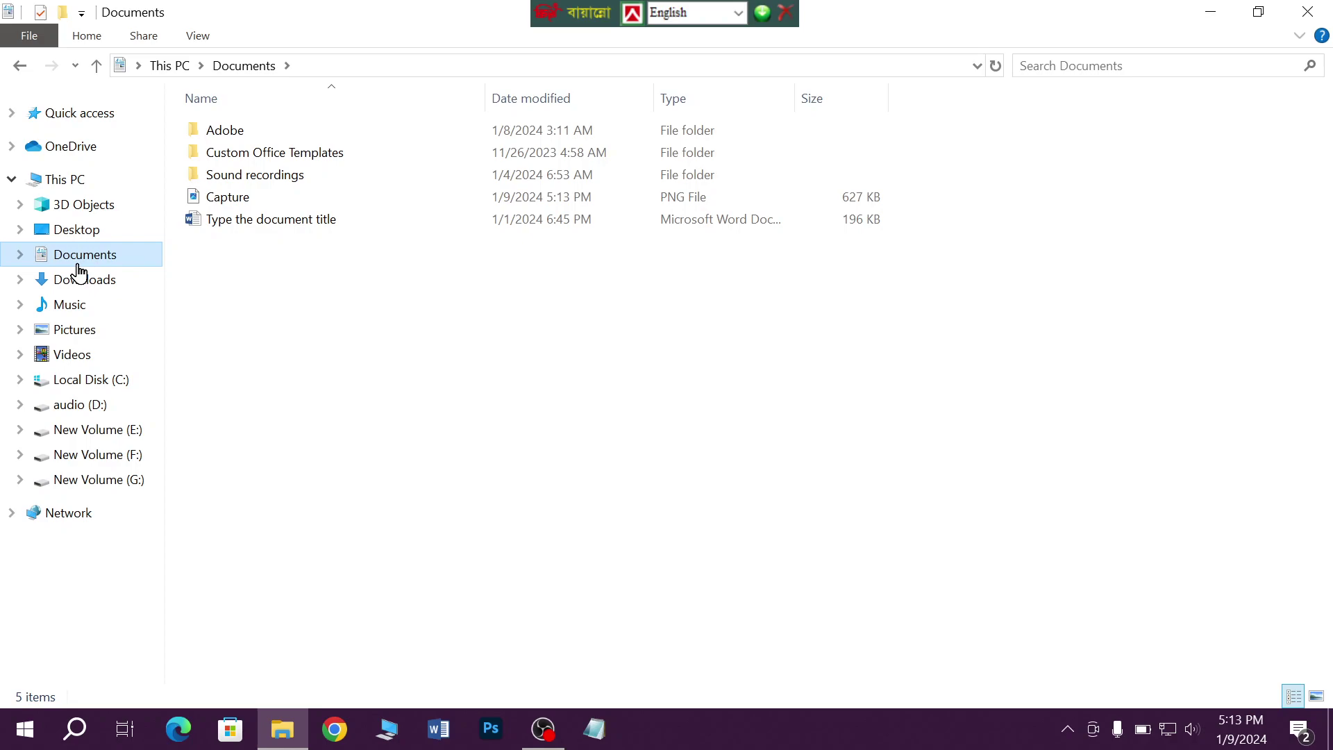
click(223, 202)
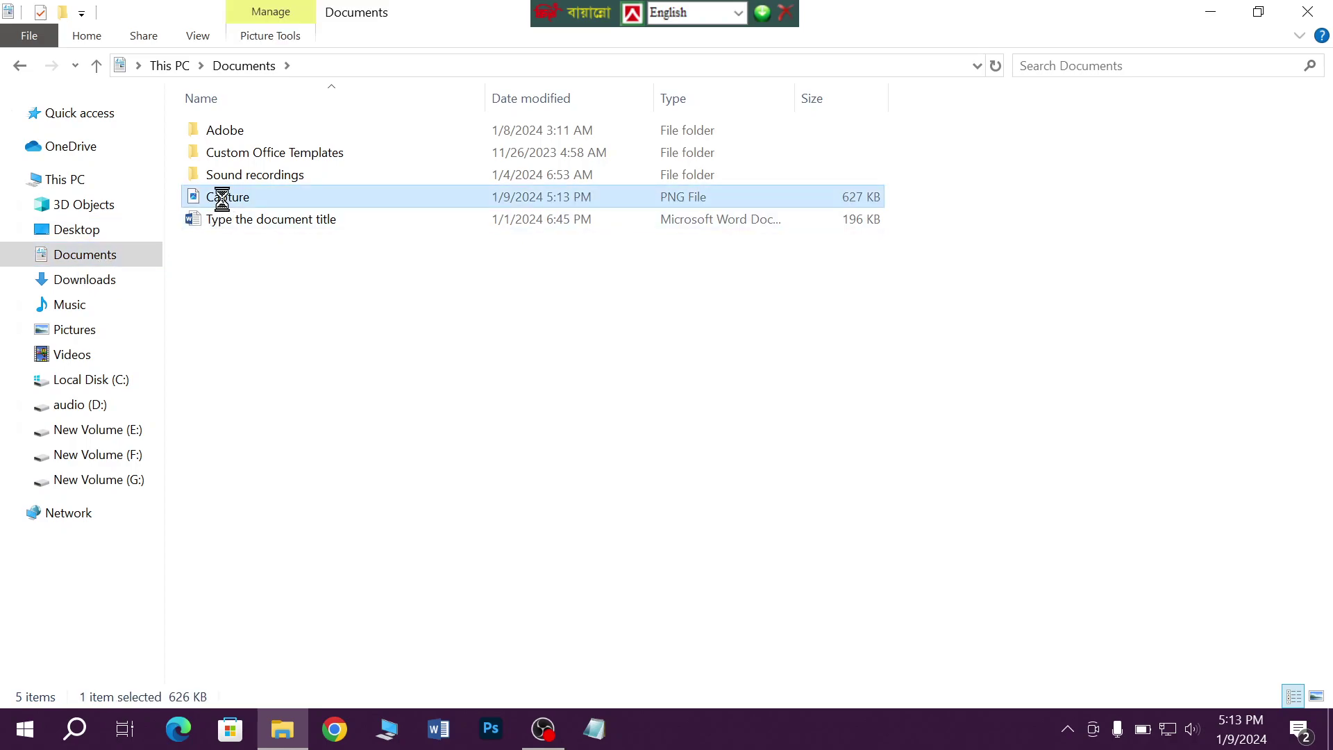
double_click(223, 201)
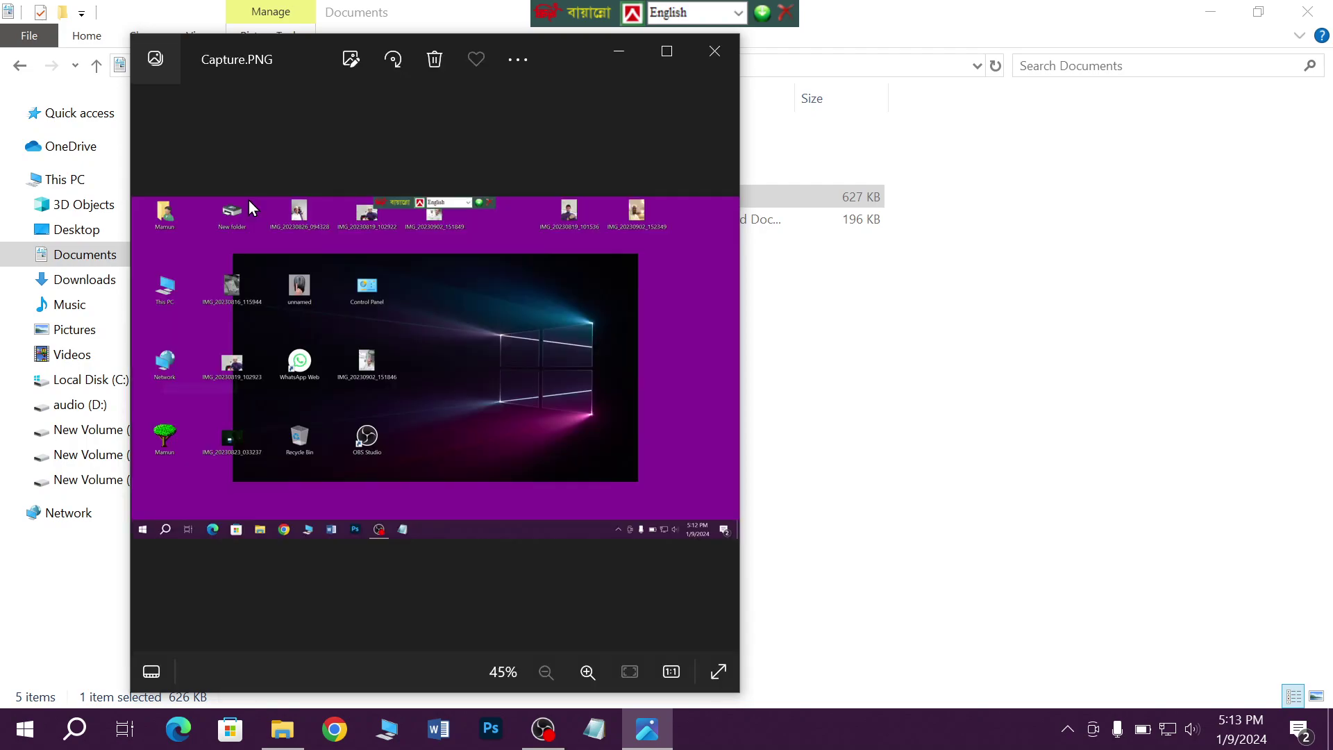
click(706, 50)
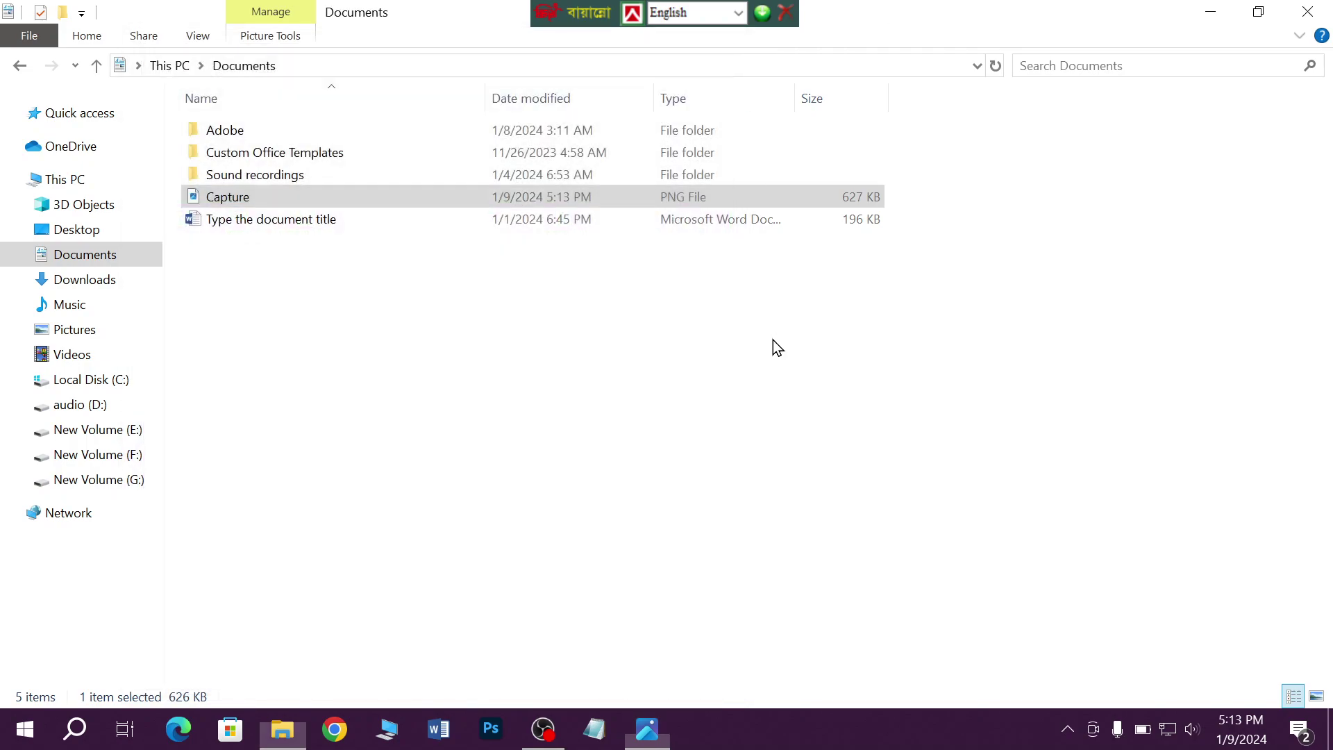
Step: Show the Documents folder's contents as large icons and close File Explorer
right_click(1045, 217)
mouse_move(1147, 233)
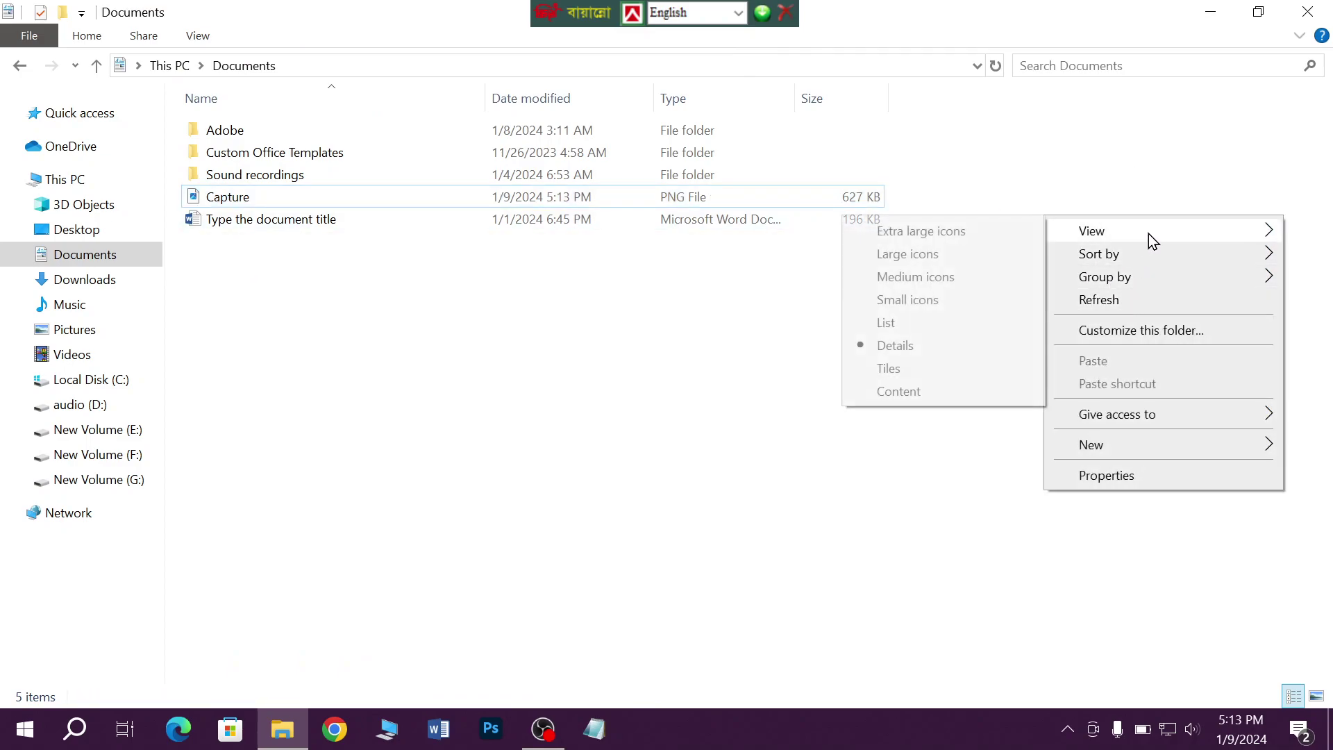
click(937, 258)
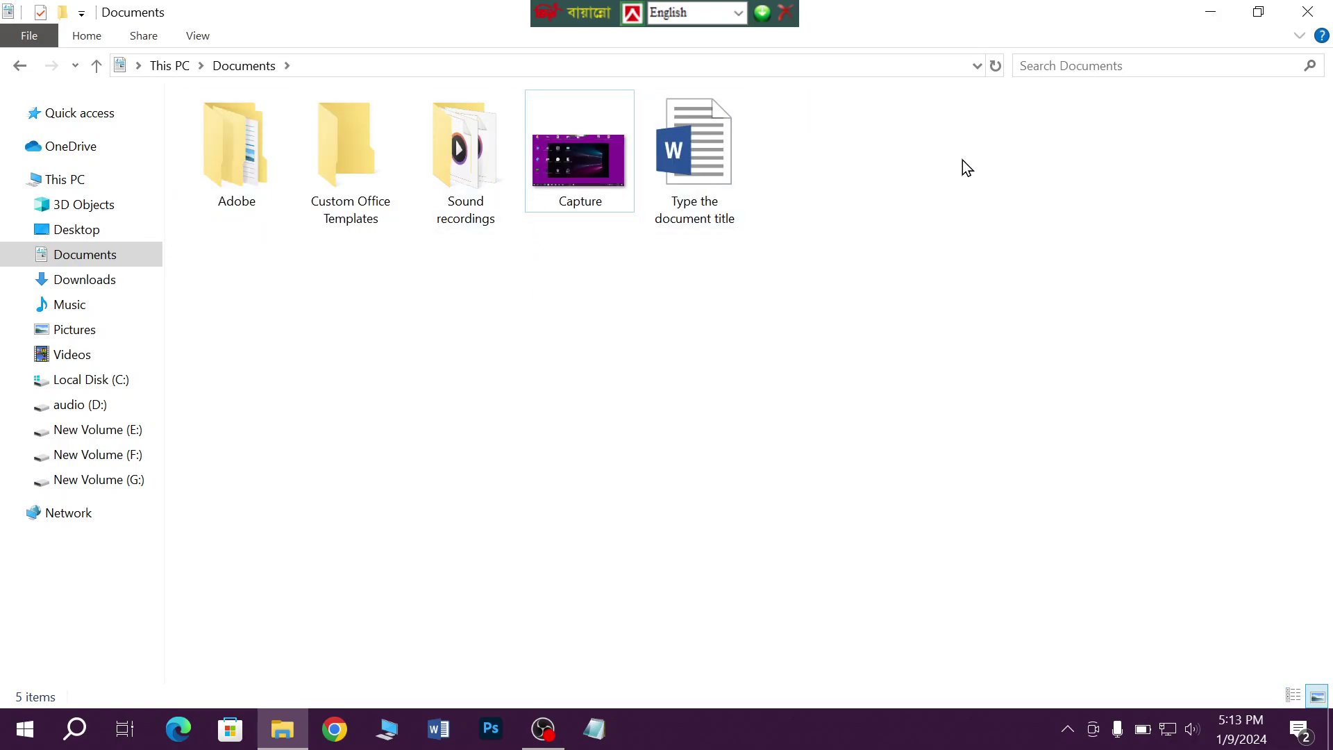
click(1307, 11)
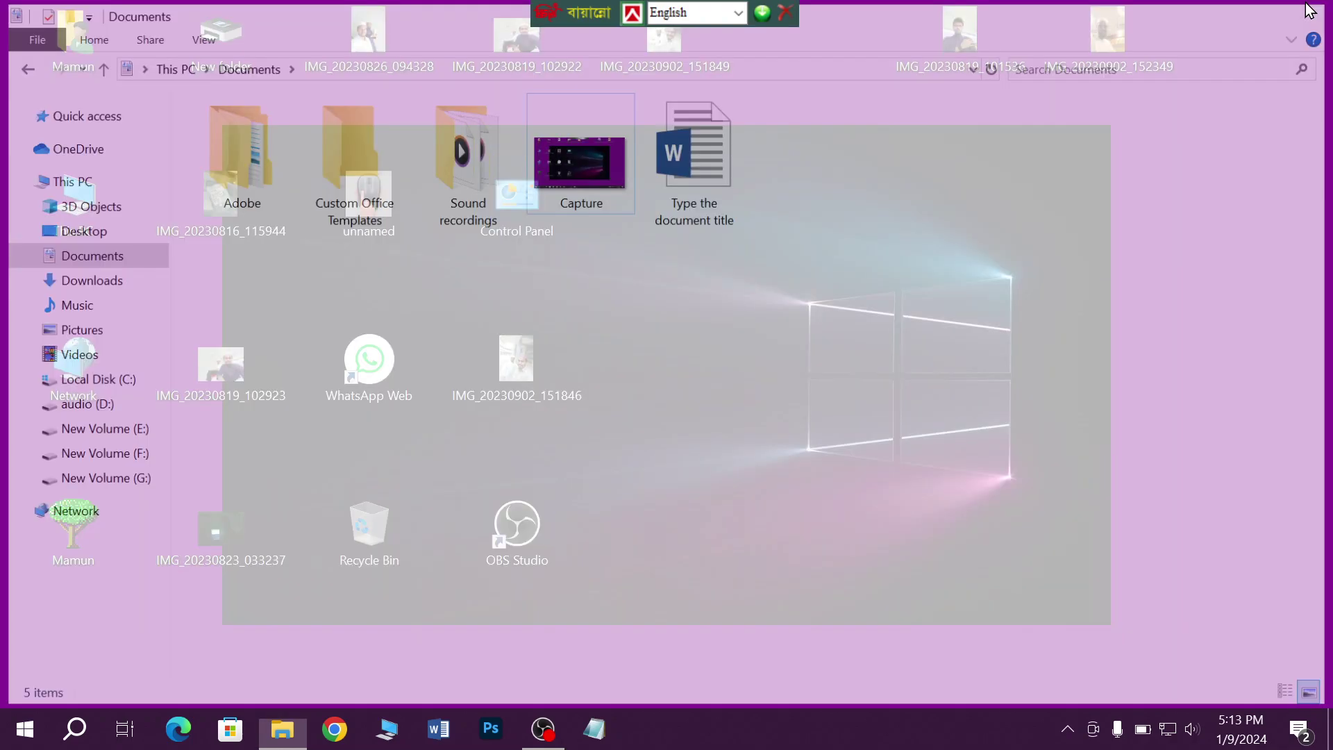
Step: Refresh the desktop twice
right_click(839, 169)
click(896, 230)
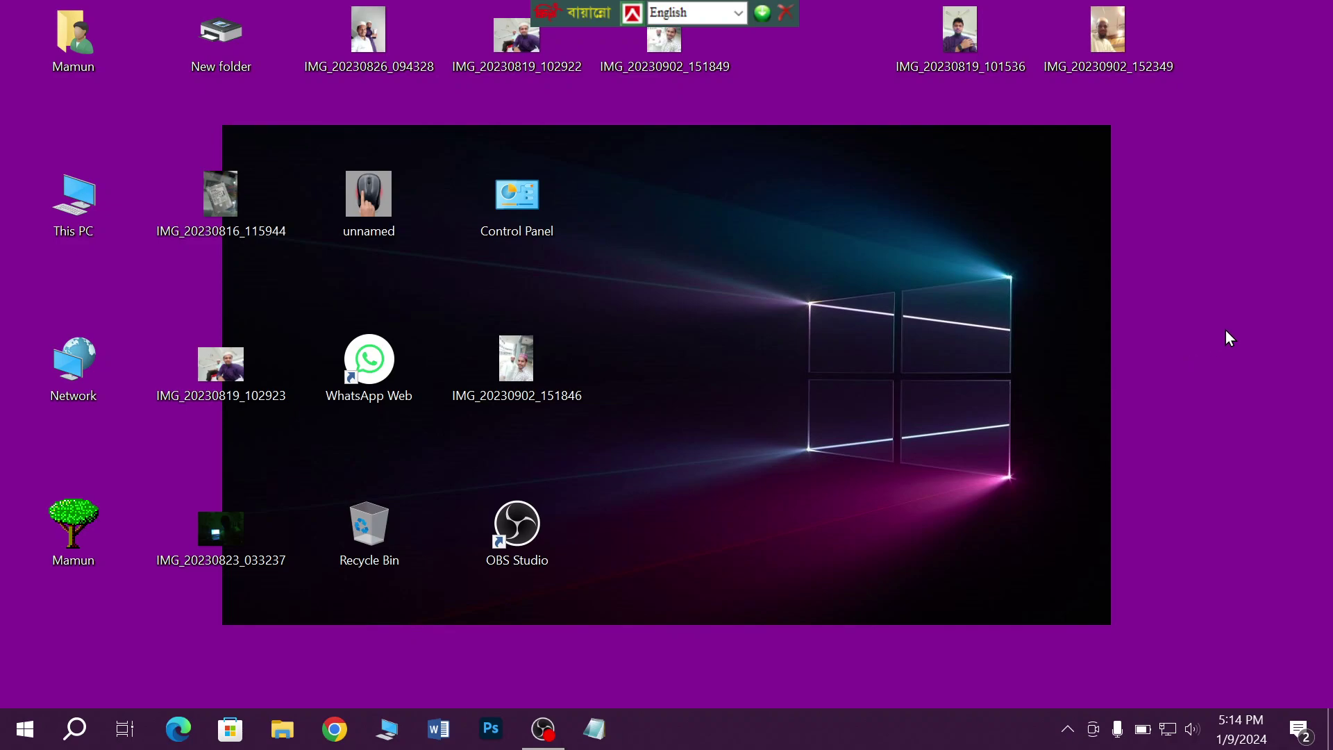
right_click(1210, 199)
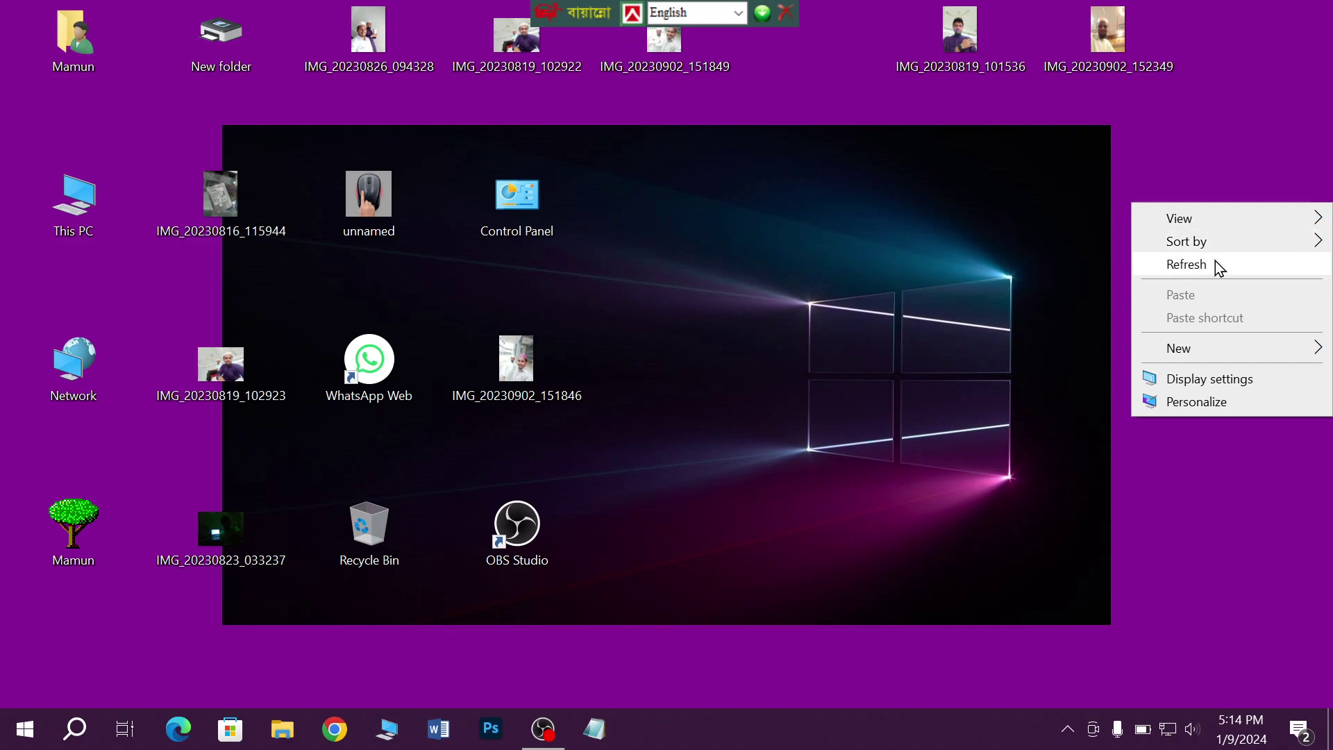
click(1216, 262)
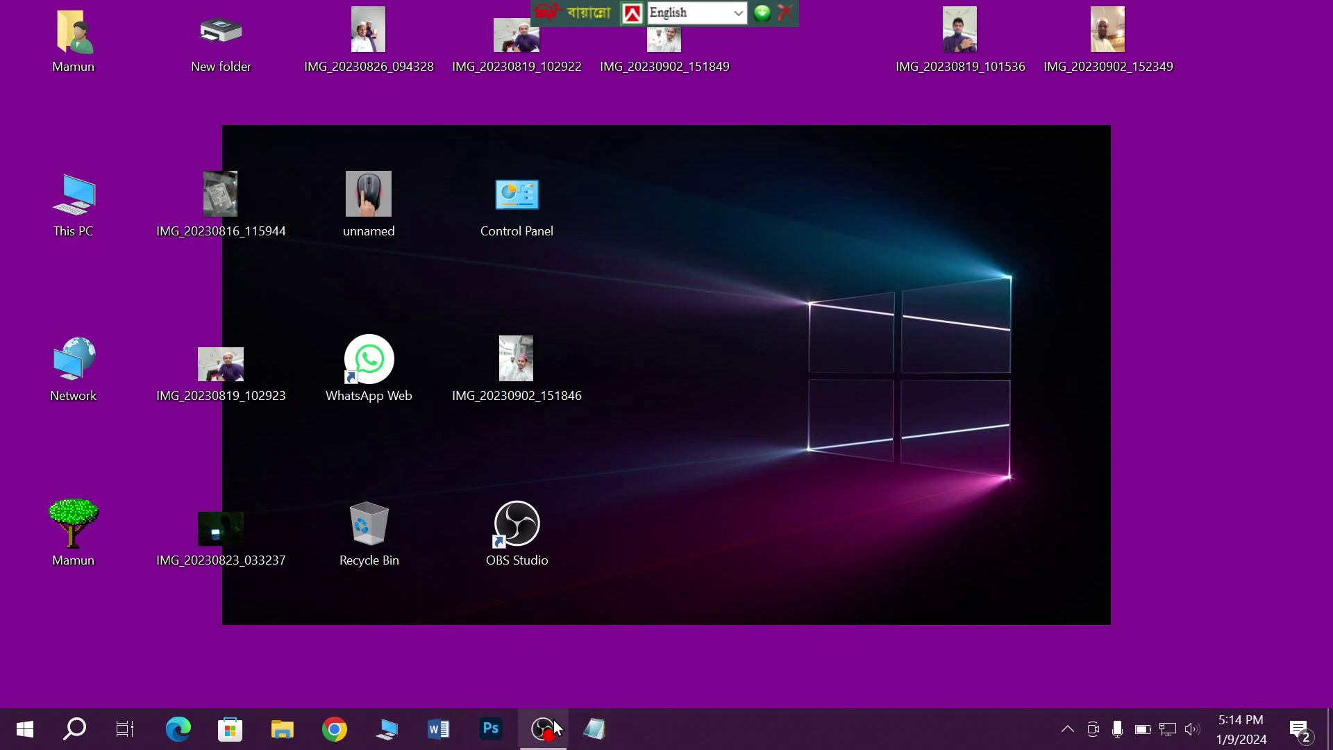
mouse_move(546, 728)
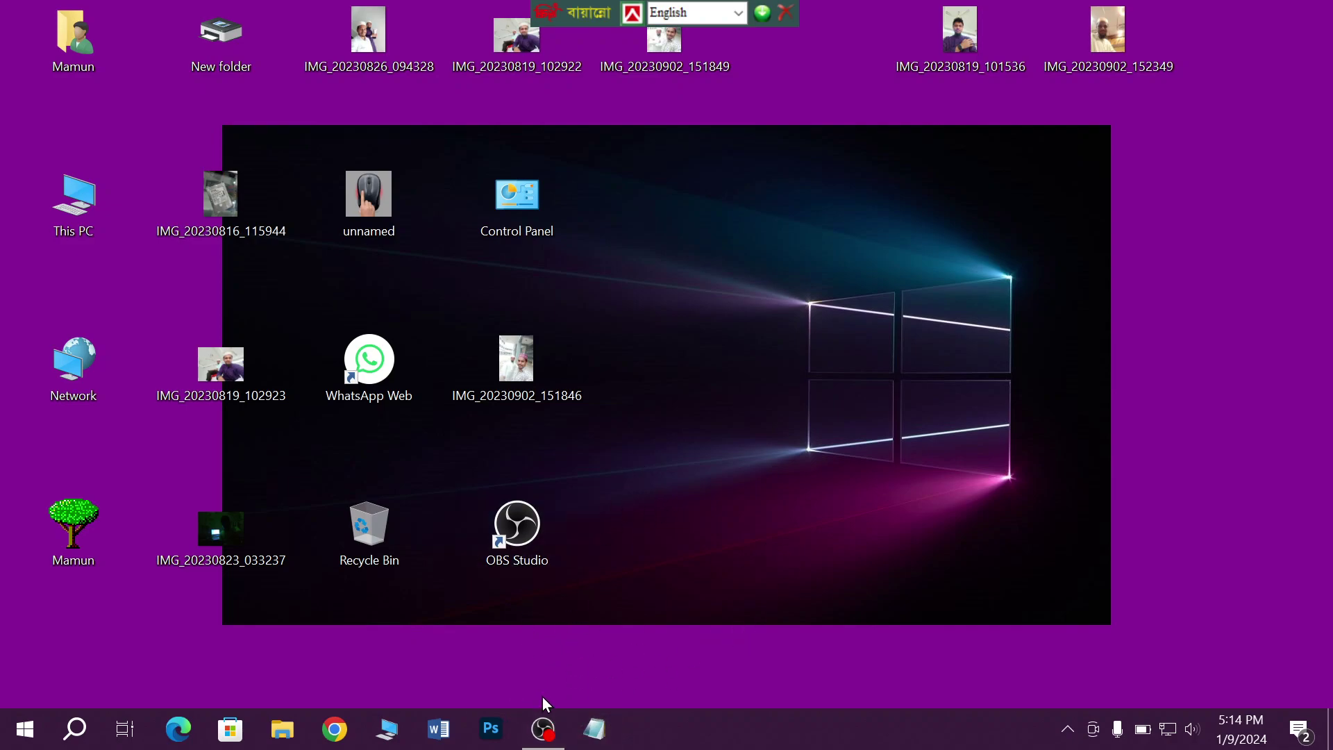
click(542, 729)
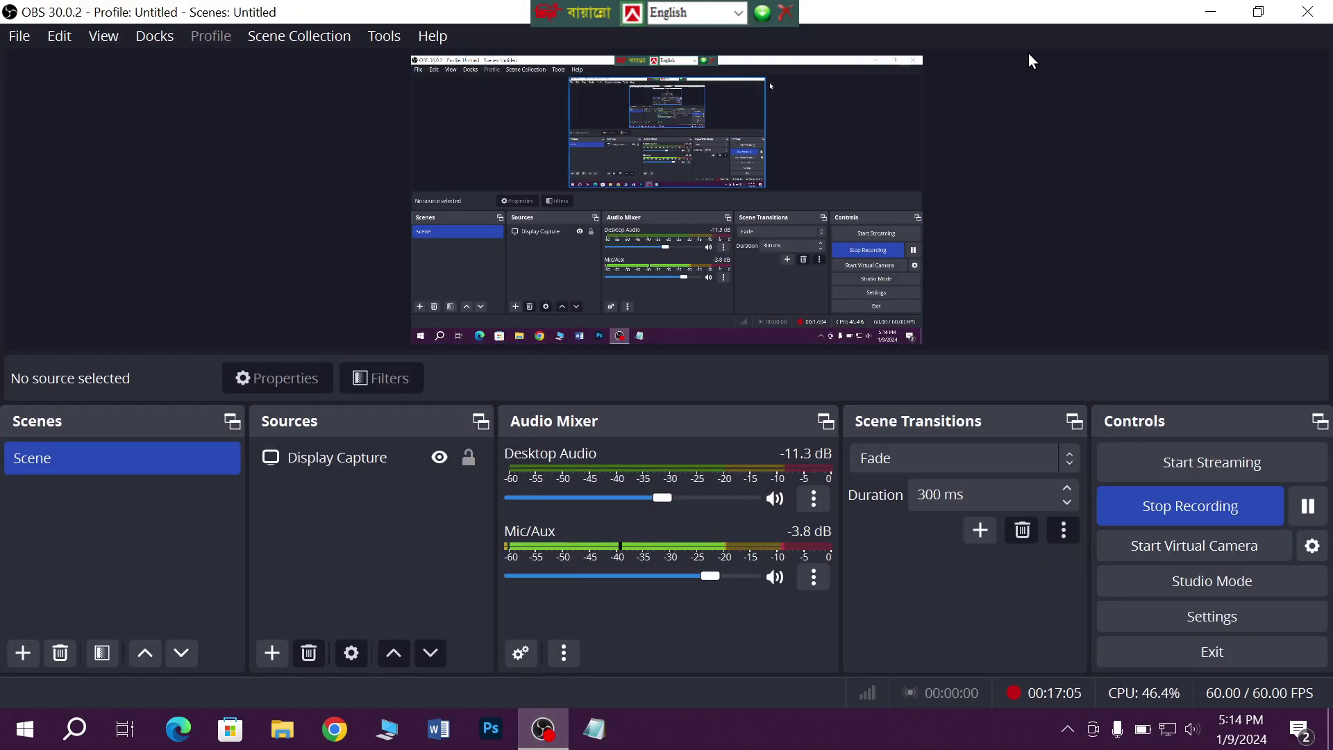